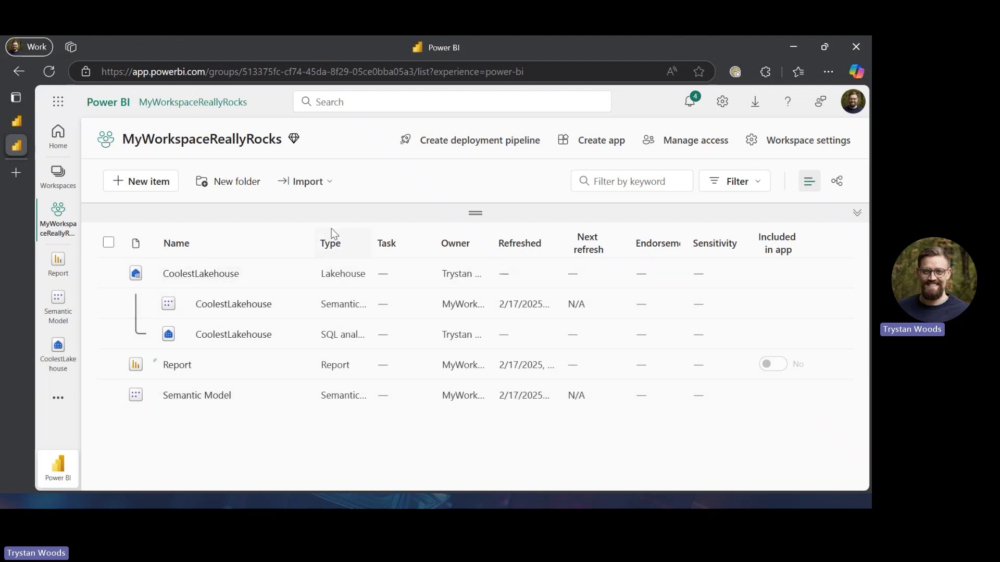
- Examine the workspace's lineage from the OmniAnalytics lakehouse through CoolestLakehouse and the semantic models to the report
click(836, 181)
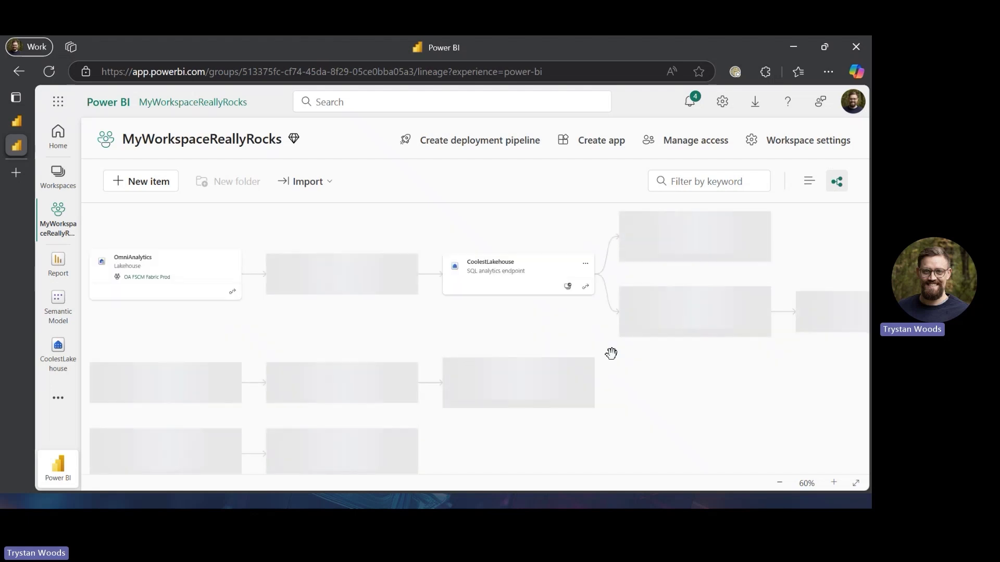
scroll(481, 375, right, 2)
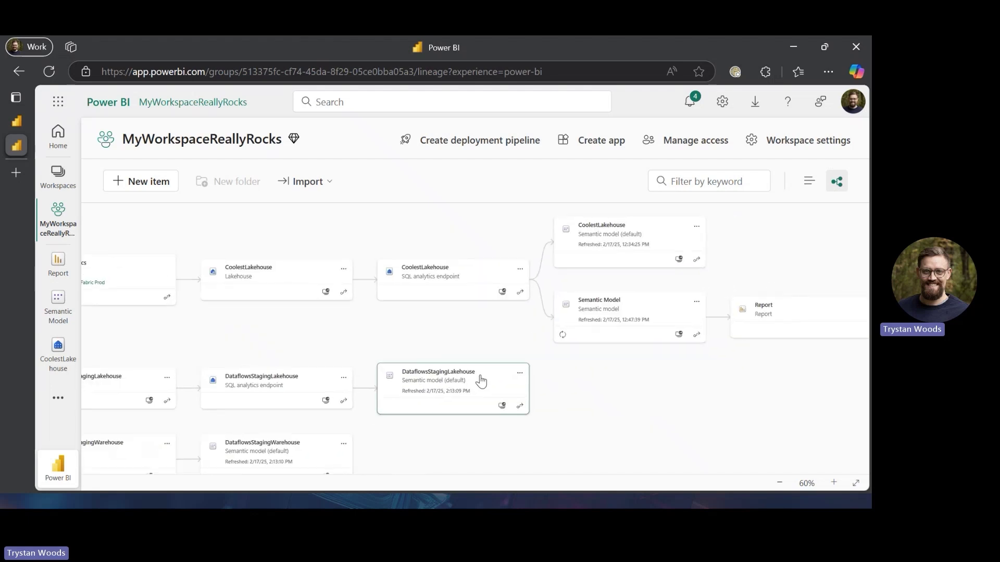
scroll(301, 352, up, 1)
scroll(302, 352, left, 4)
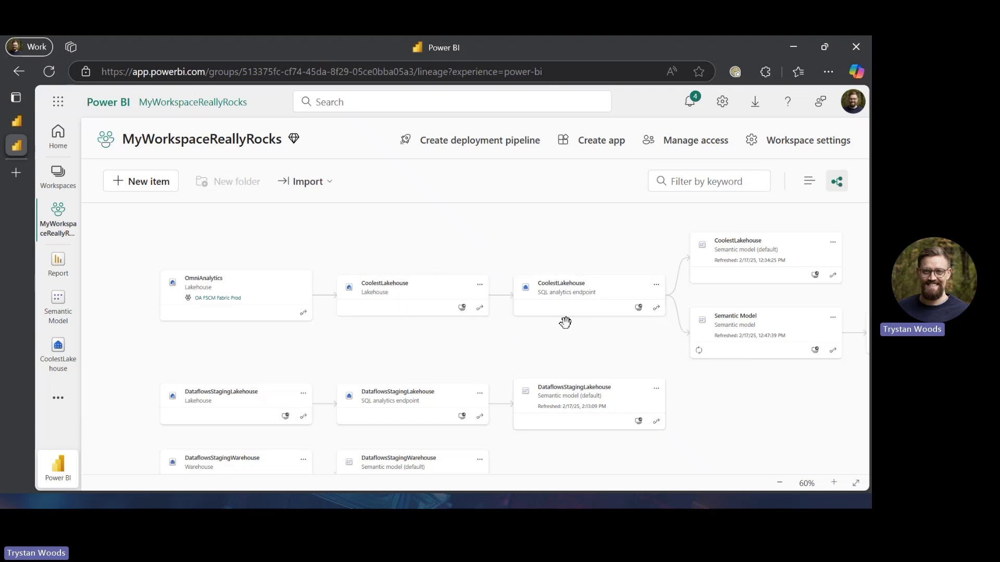
scroll(563, 304, right, 3)
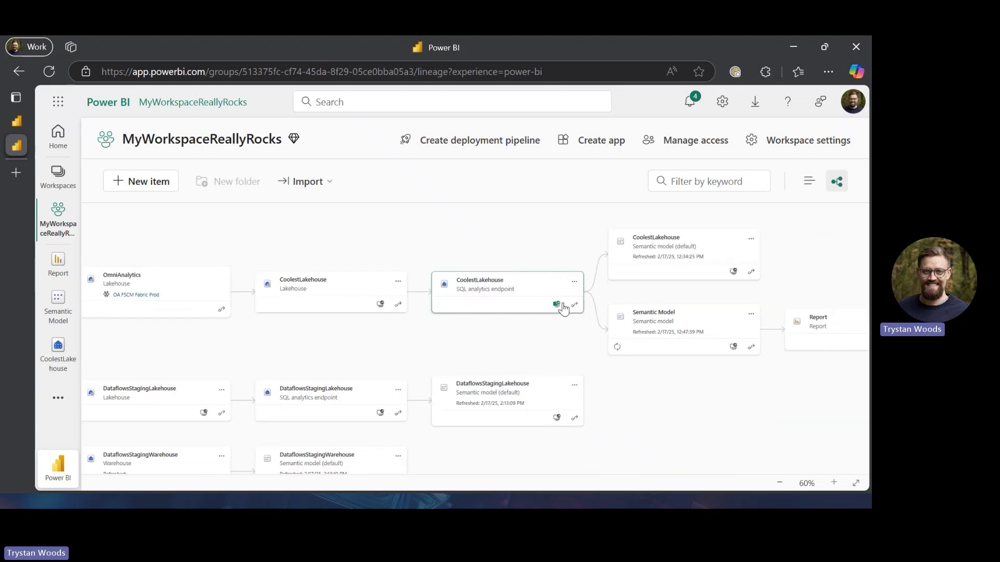
scroll(491, 295, right, 2)
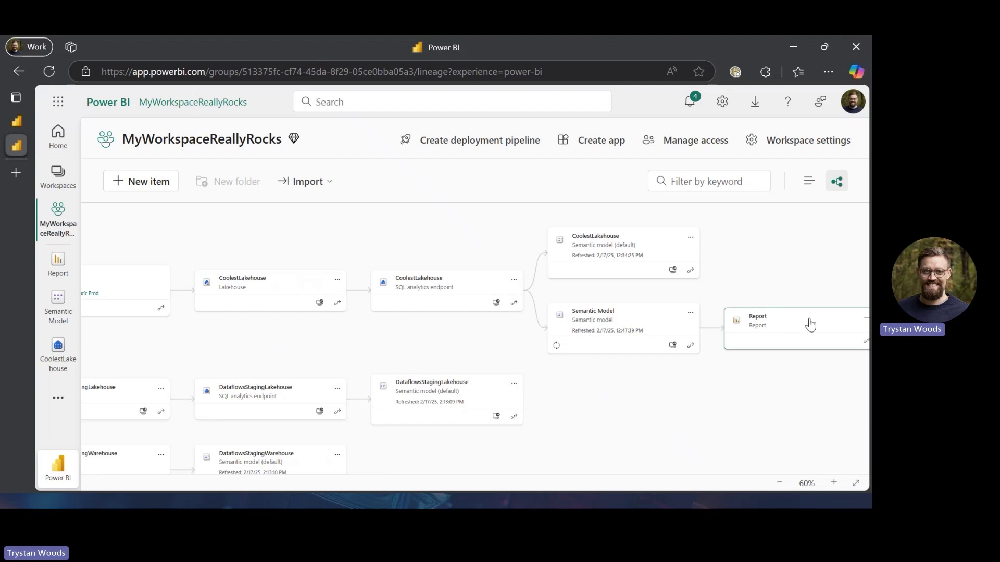
- Return to the workspace's item list and open the CoolestLakehouse lakehouse
click(150, 183)
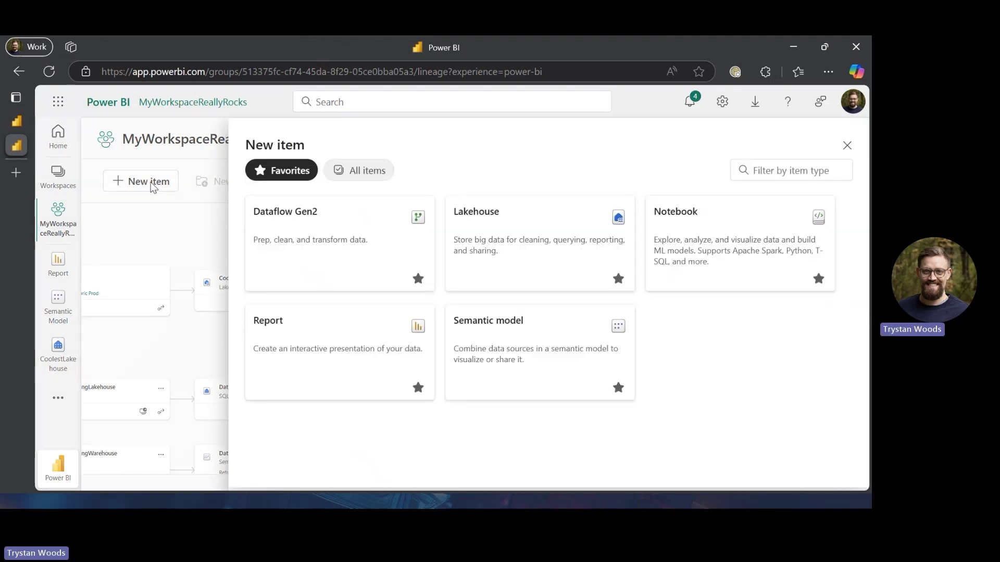
click(168, 234)
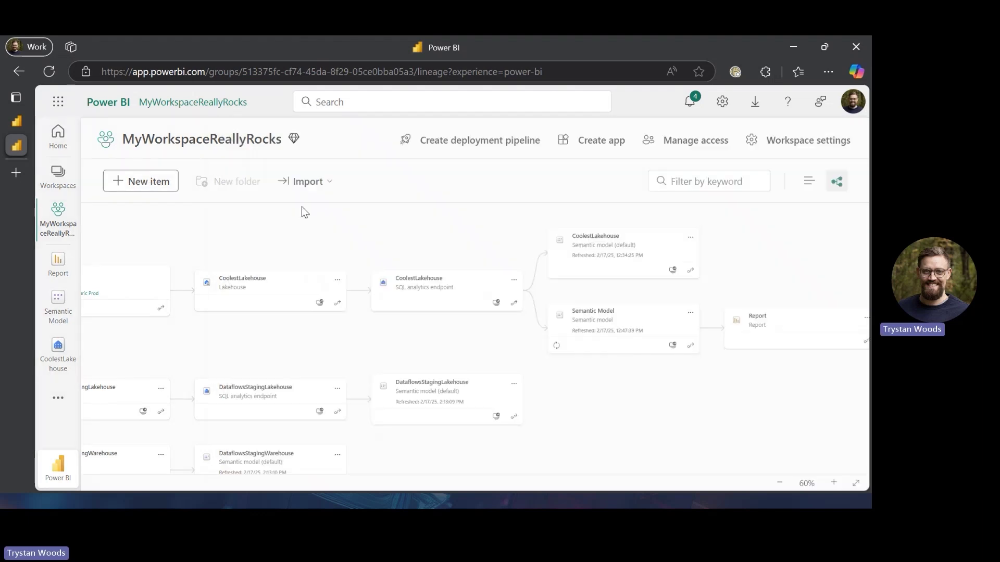
click(809, 181)
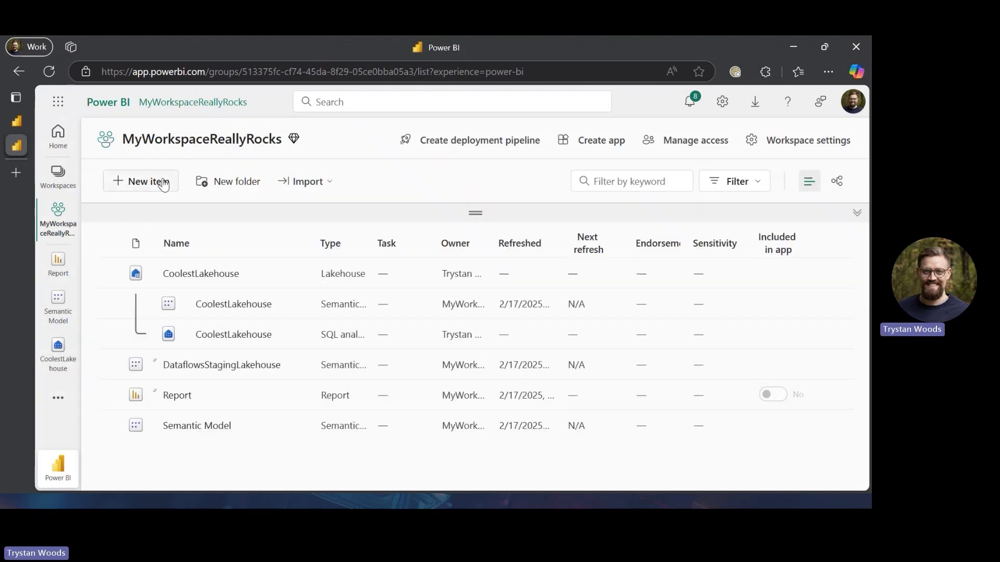
click(203, 274)
click(204, 161)
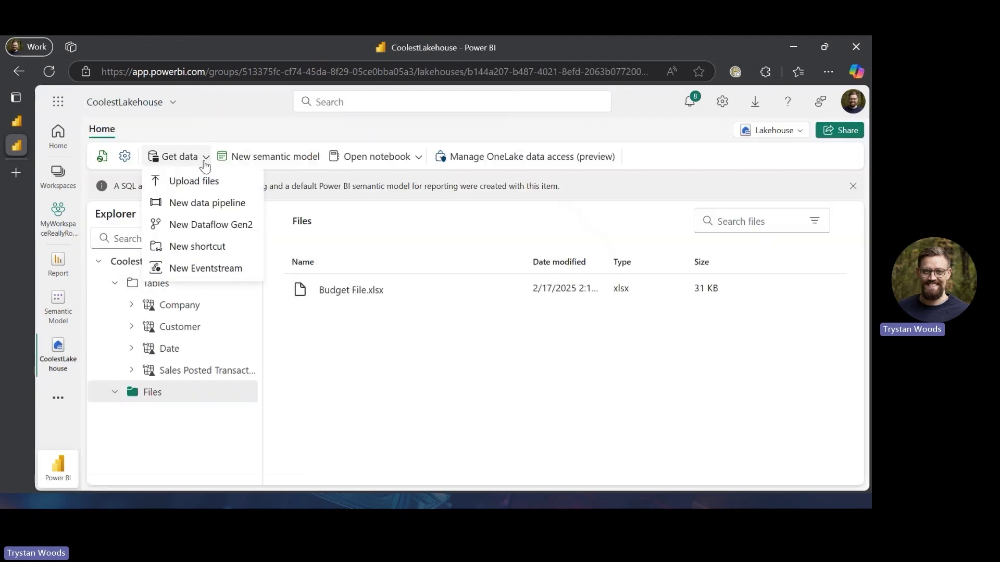
click(328, 367)
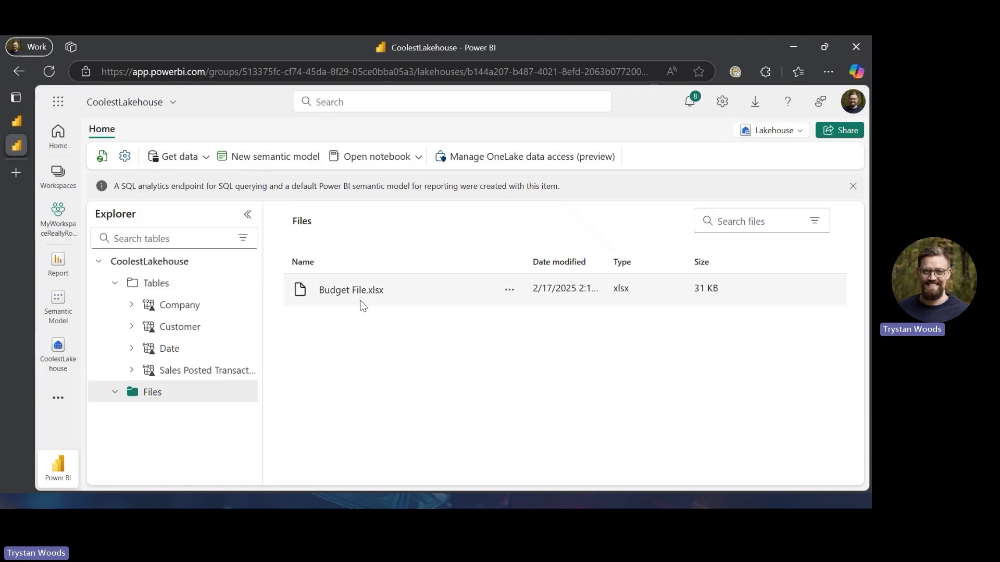
- Switch to the Budget File workbook in Excel and change the Row Labels header in F6 to CustomerKey
click(328, 291)
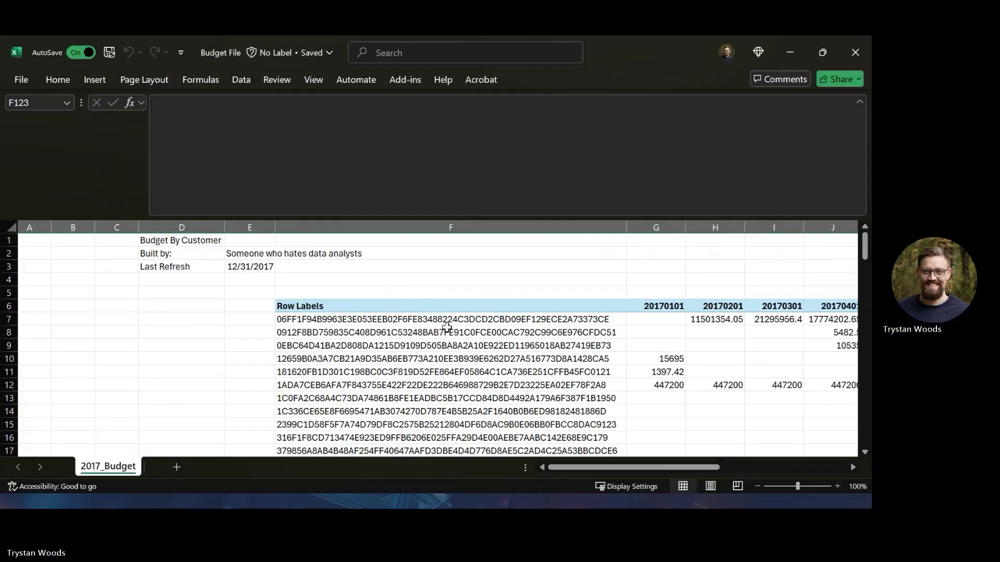
scroll(446, 327, right, 6)
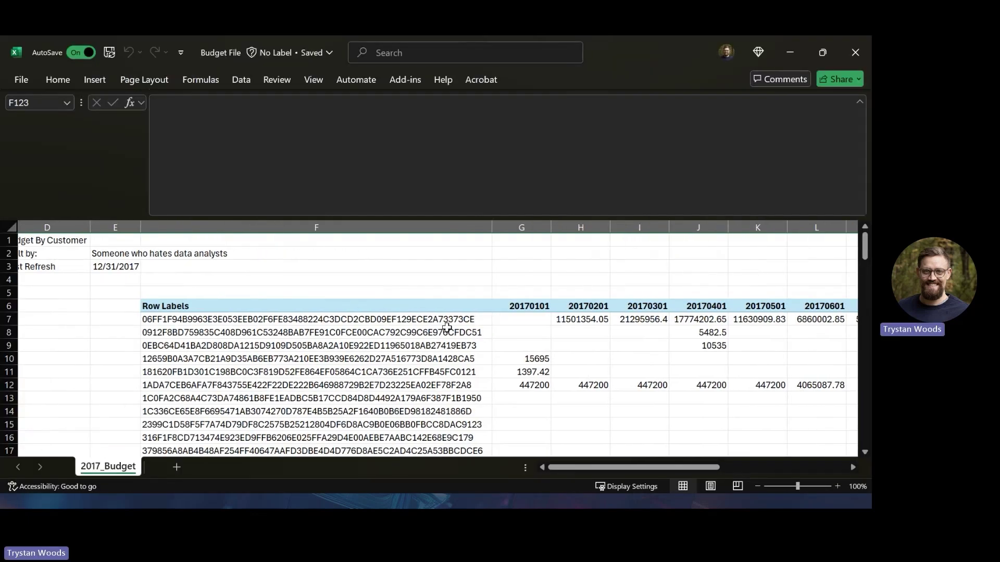
scroll(447, 327, left, 5)
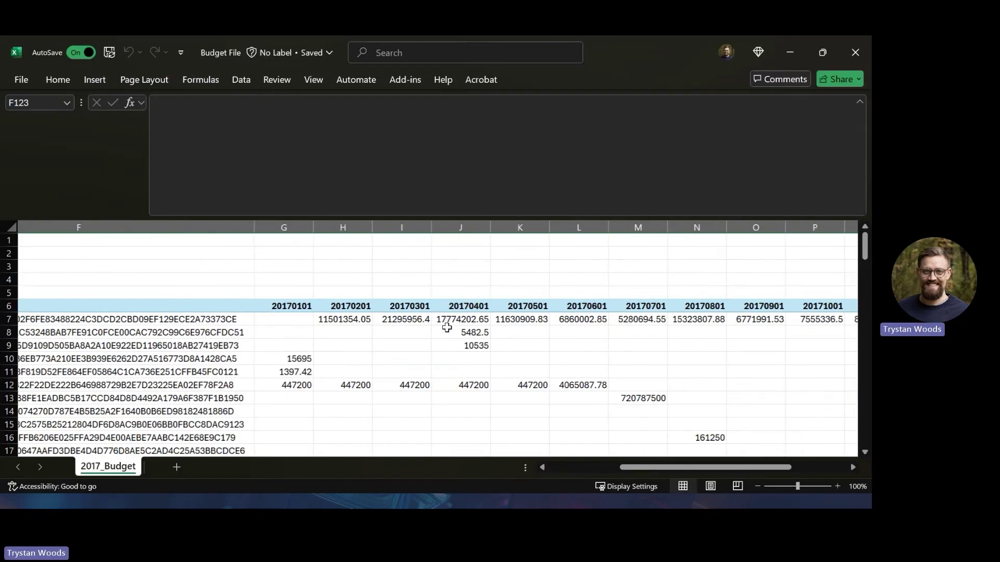
click(178, 306)
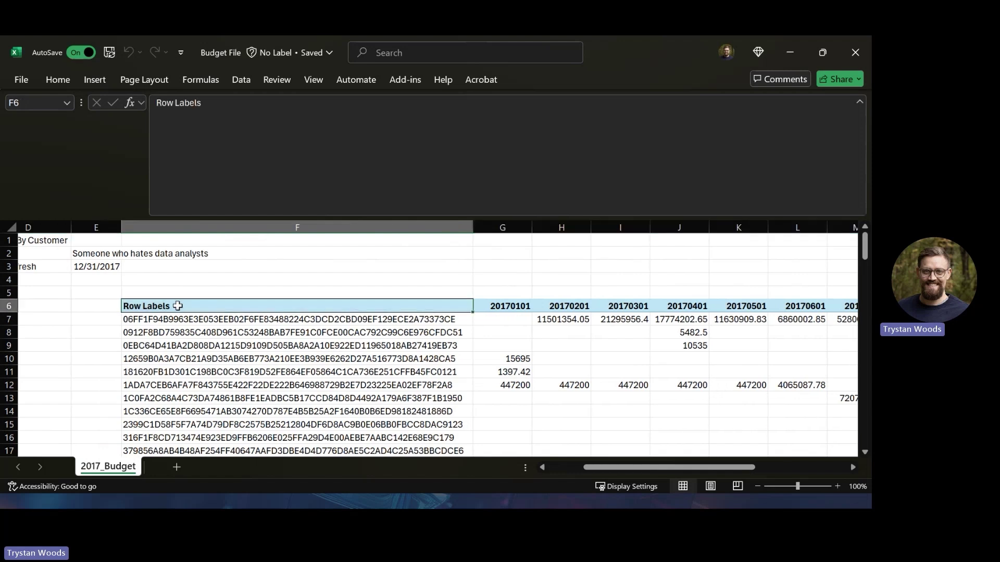
text(CustomerKey)
key(Return)
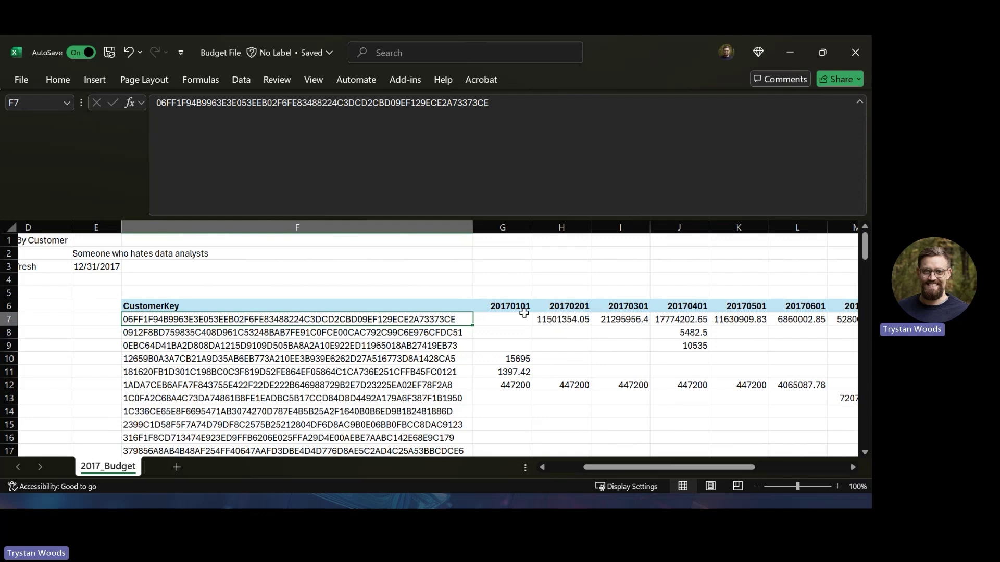
- Review the monthly budget columns through Grand Total with the formula bar collapsed, and close the workbook
click(500, 307)
scroll(688, 321, right, 5)
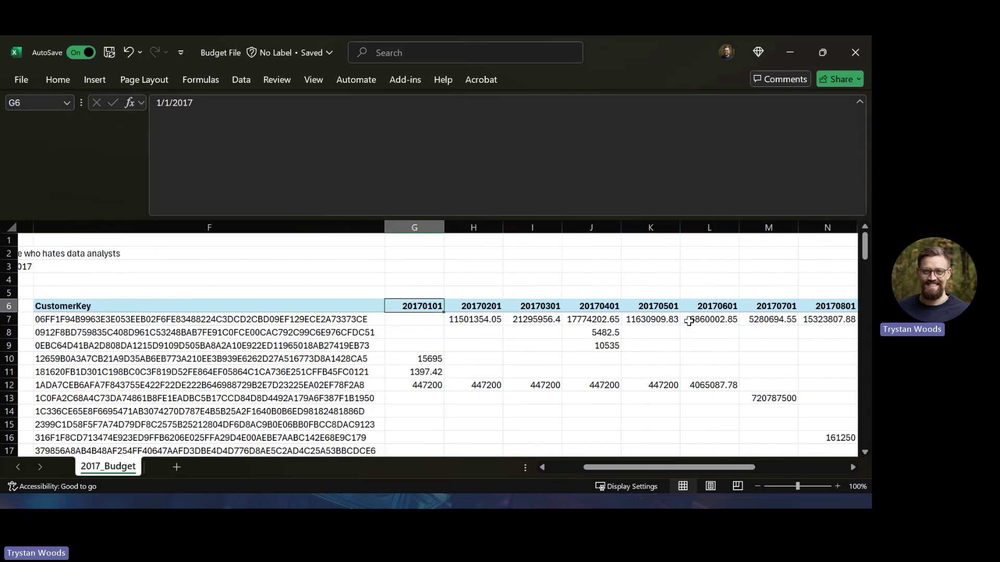
scroll(689, 322, right, 1)
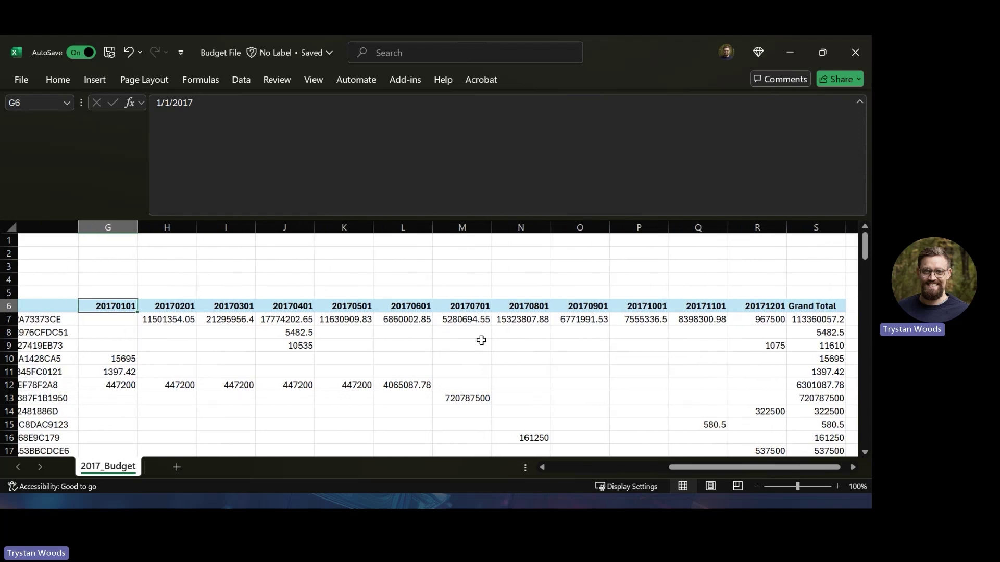
click(861, 101)
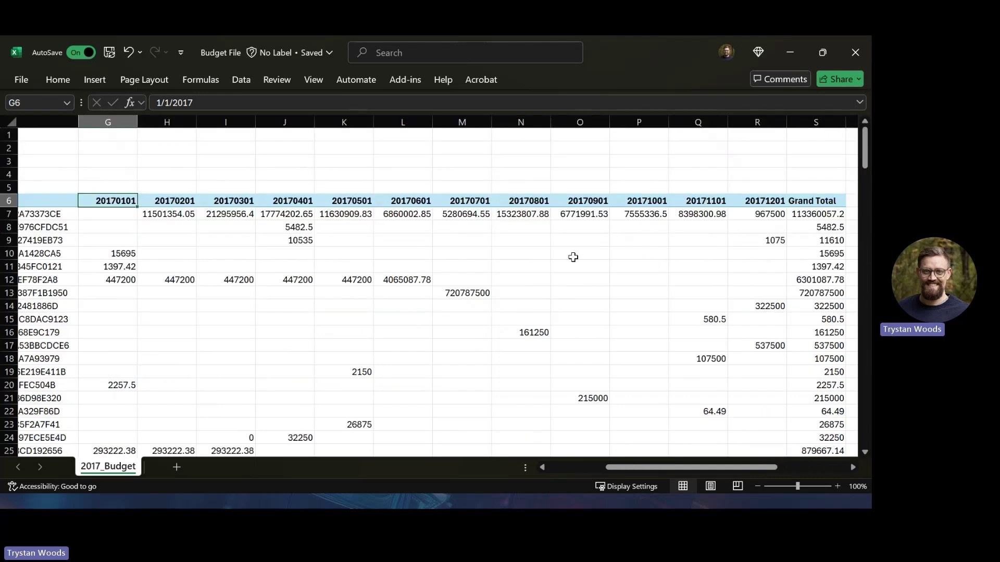
scroll(573, 256, left, 5)
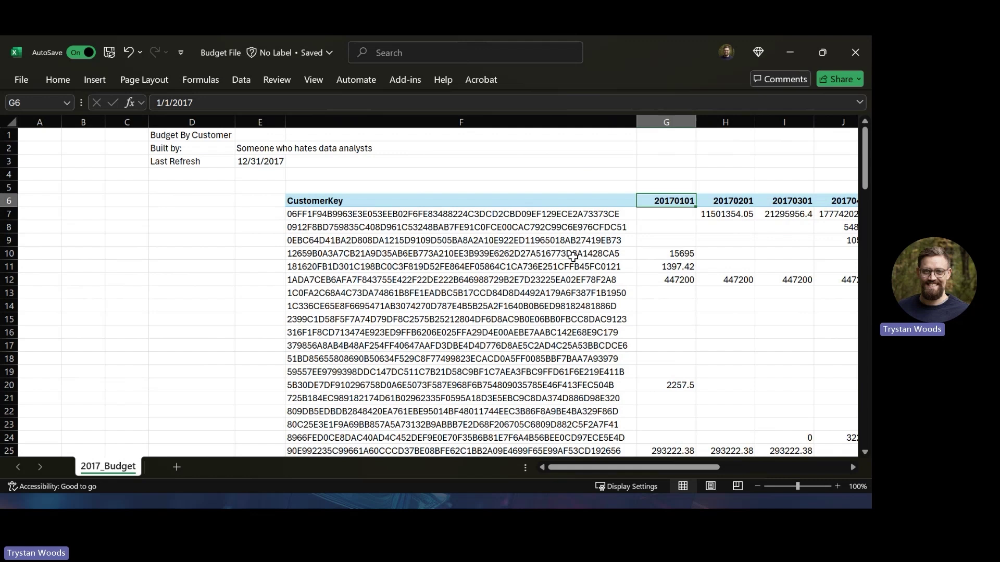
click(459, 256)
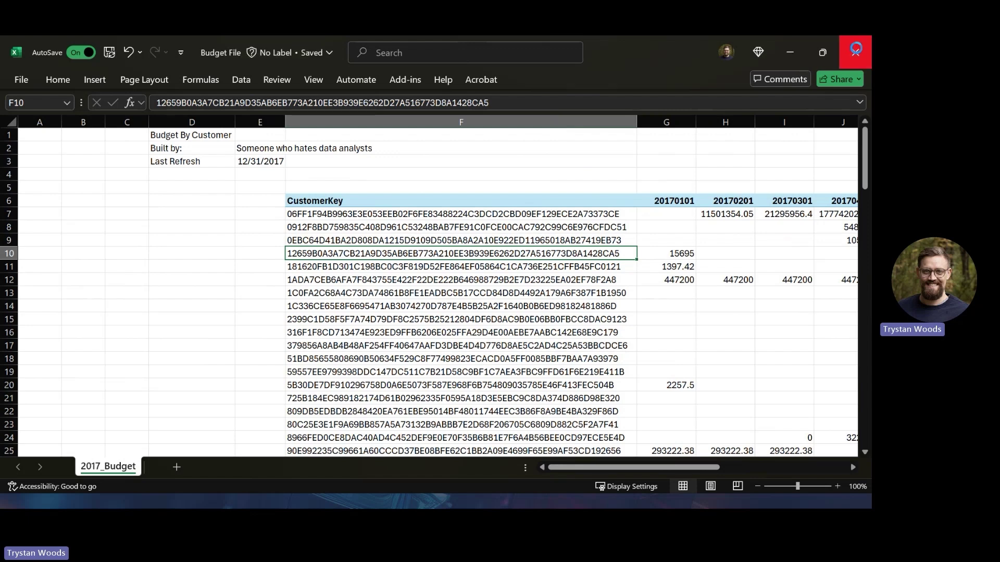
click(857, 52)
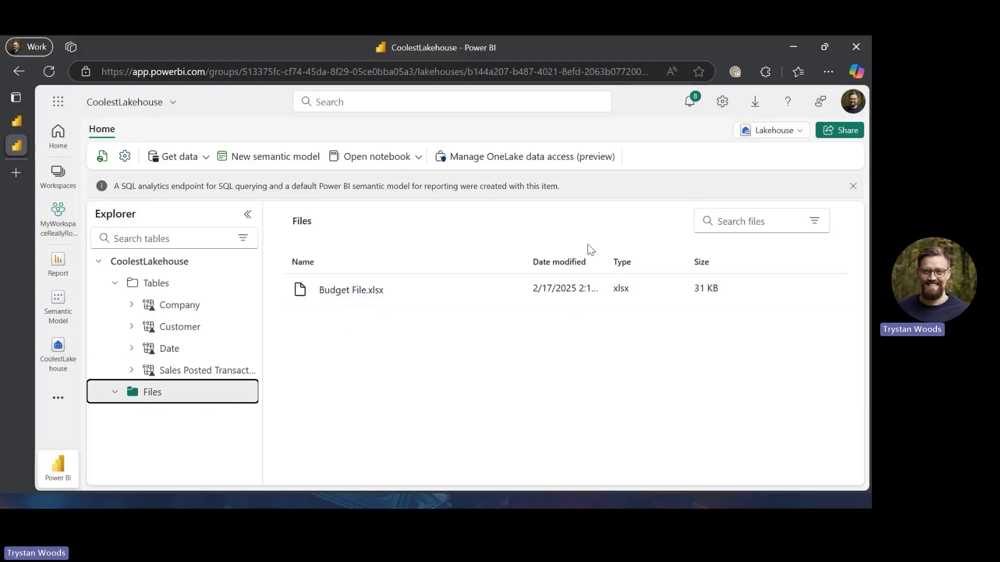
- Upload Budget File from the Desktop to the lakehouse's Files folder, overwriting the existing copy
click(247, 399)
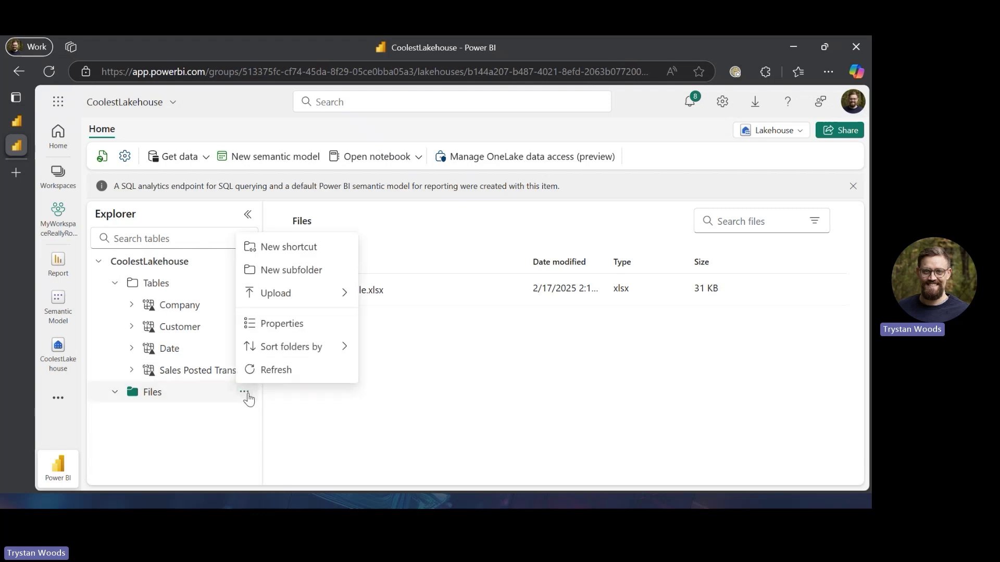
mouse_move(284, 294)
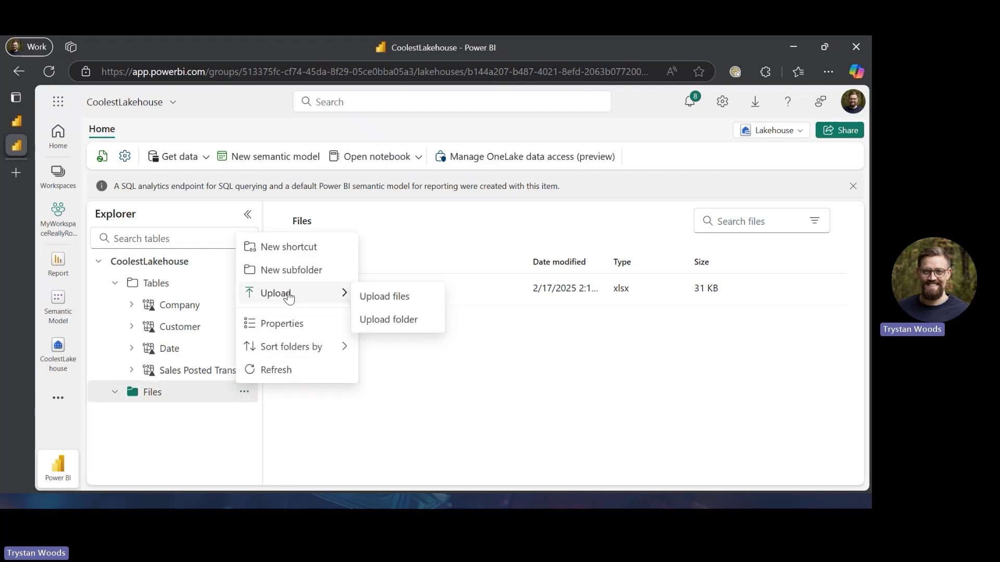
click(376, 304)
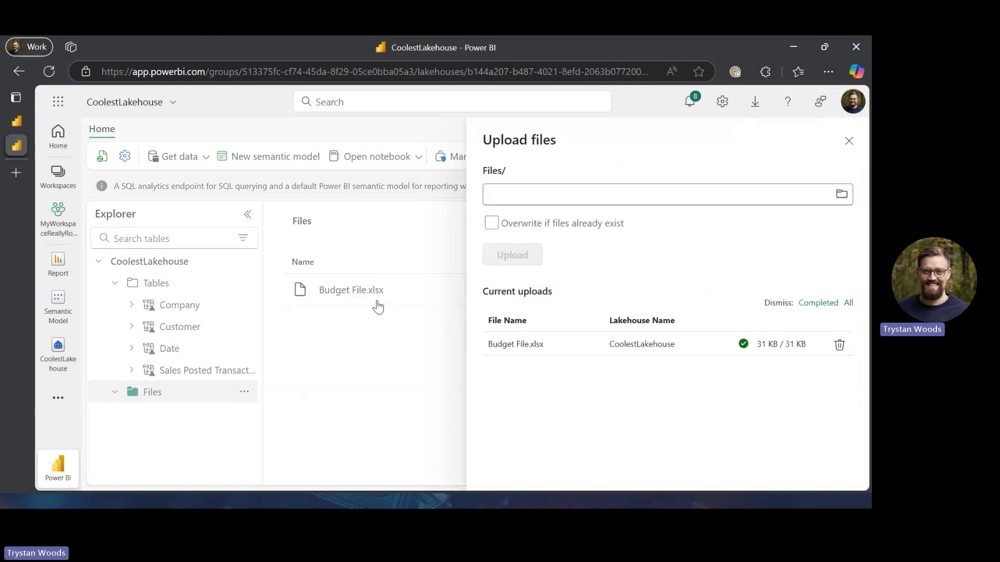
click(842, 196)
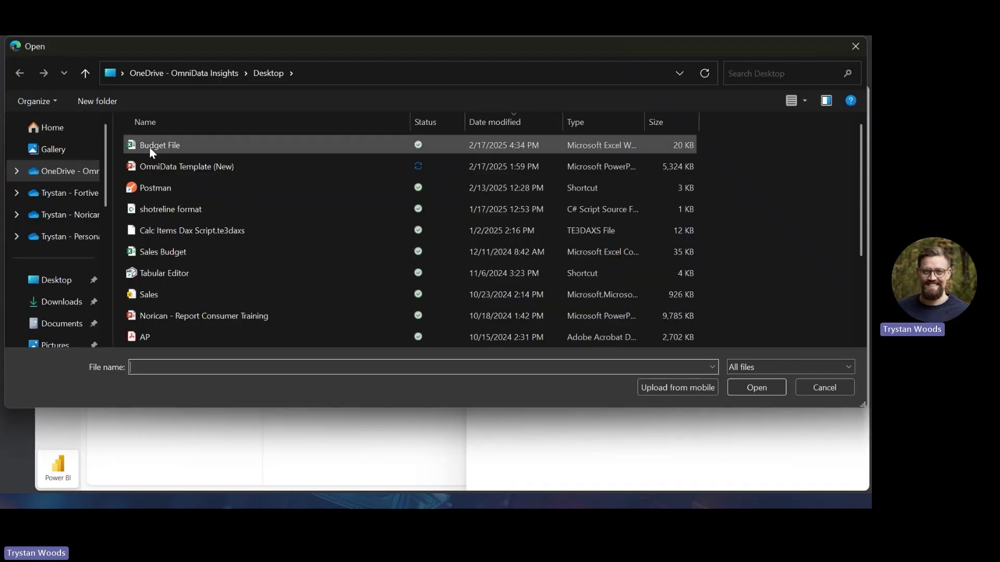
click(149, 148)
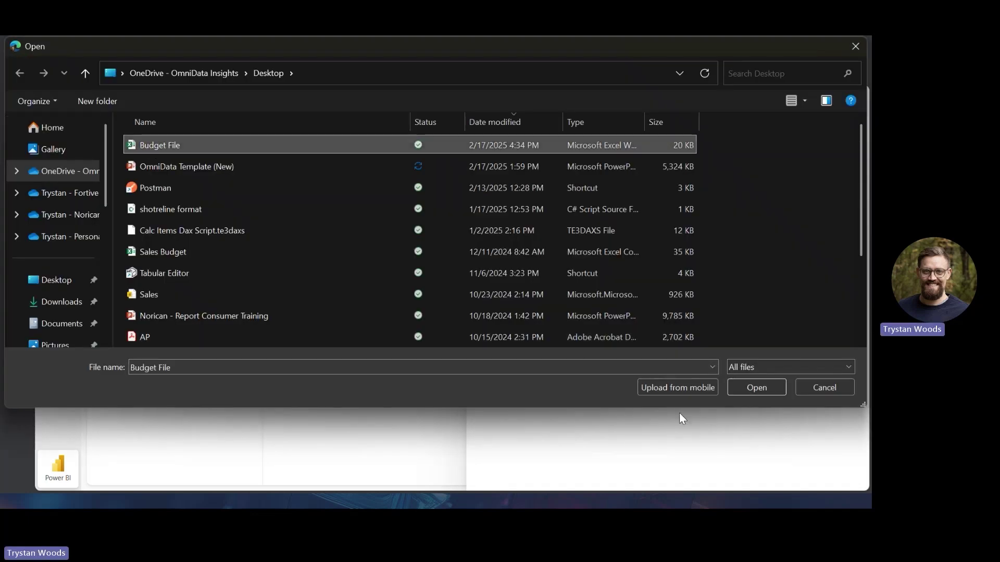
click(767, 387)
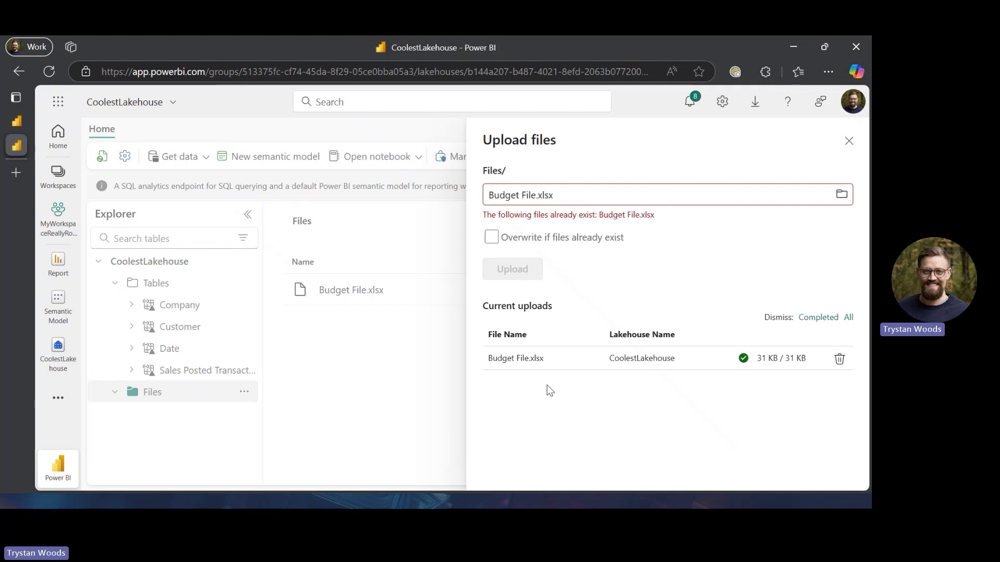
click(492, 239)
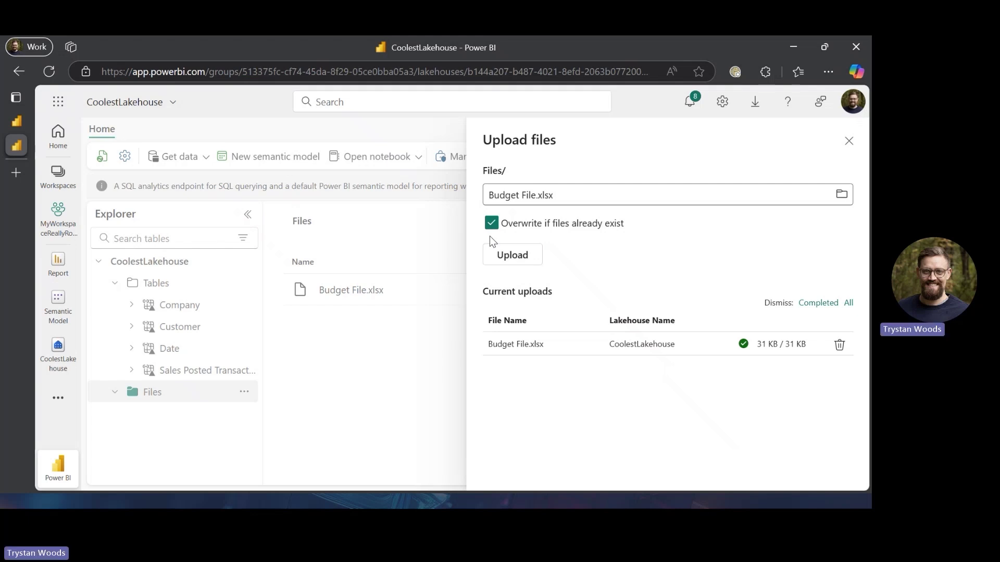
click(507, 263)
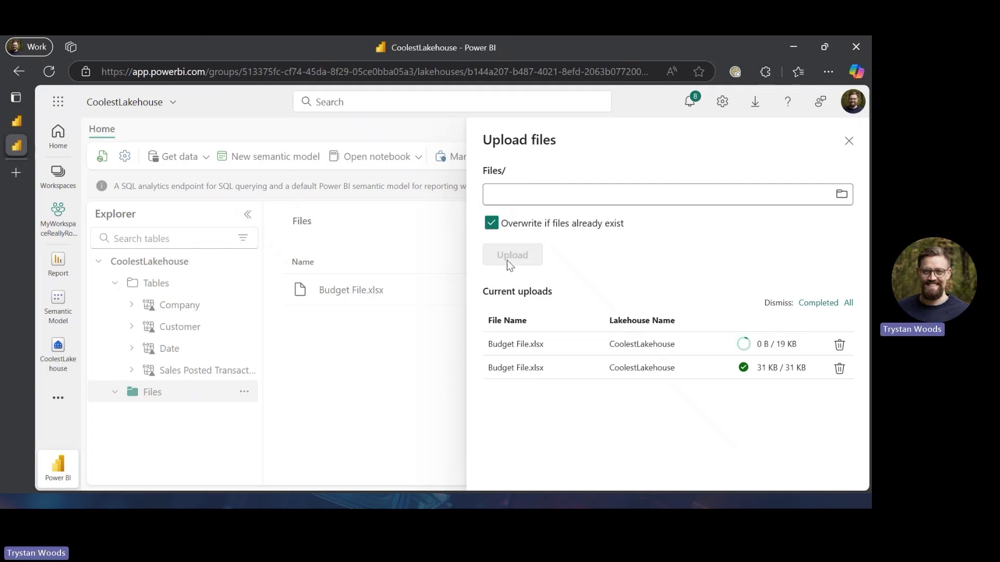
click(848, 142)
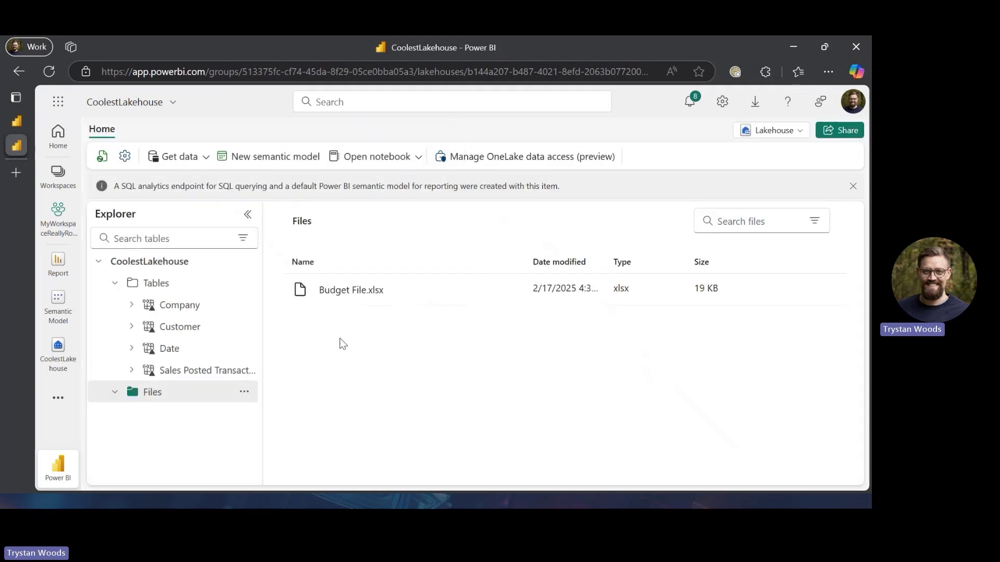
- Preview Budget File.xlsx in the lakehouse's Files folder
click(340, 289)
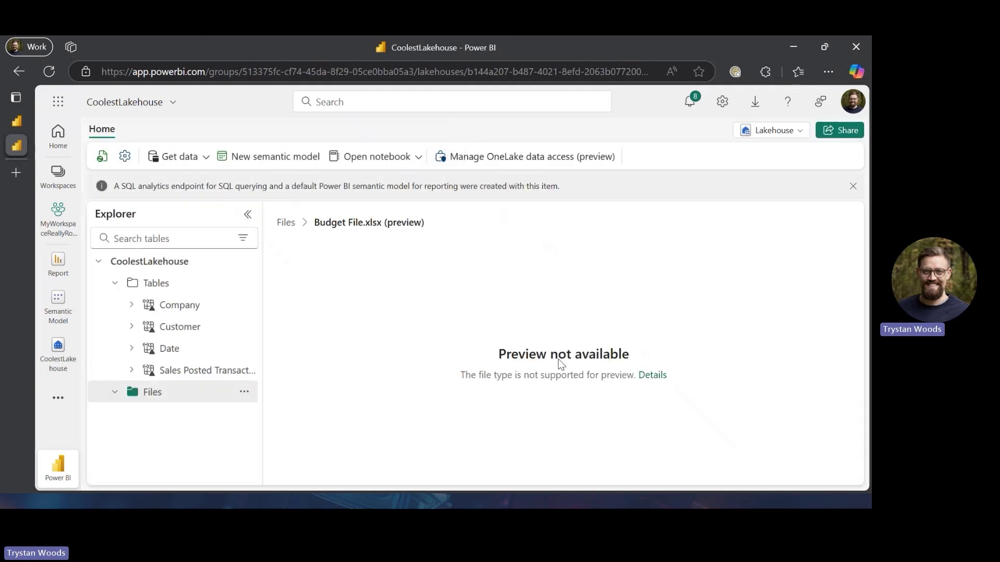
drag(457, 375, 648, 384)
click(436, 404)
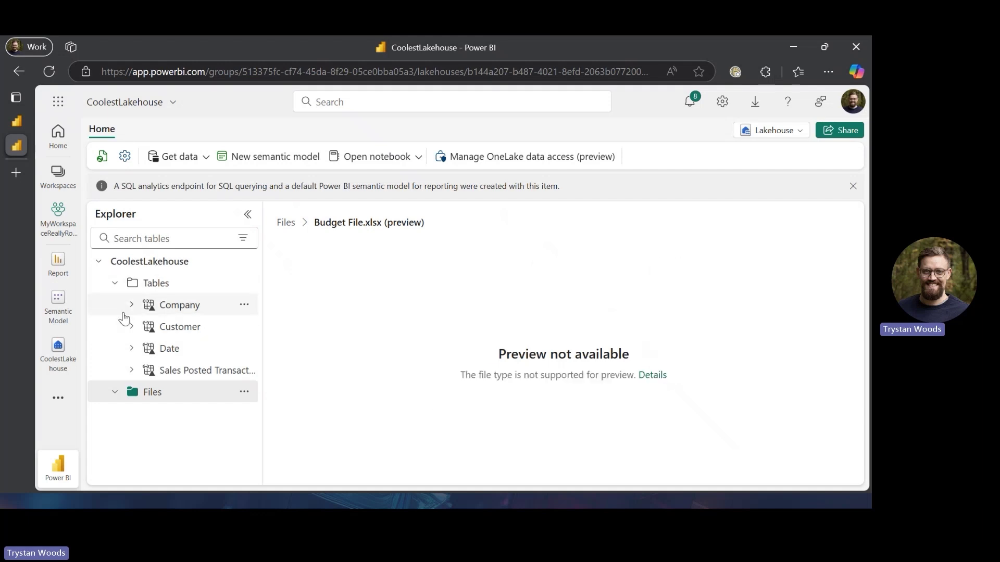
- Create a Dataflow Gen2 named Budget Transformation in the MyWorkspaceReallyRocks workspace, without Git integration
click(53, 214)
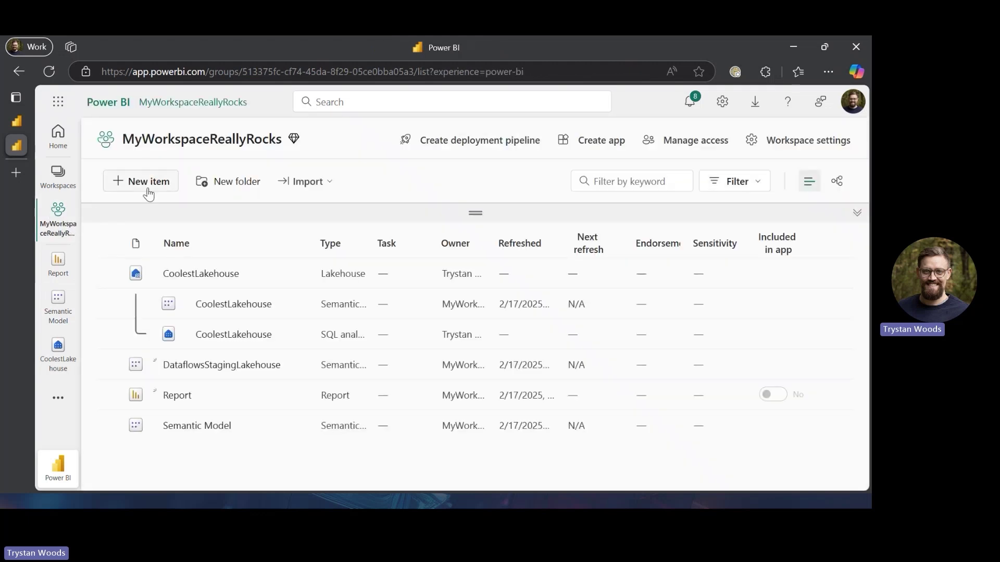
click(148, 182)
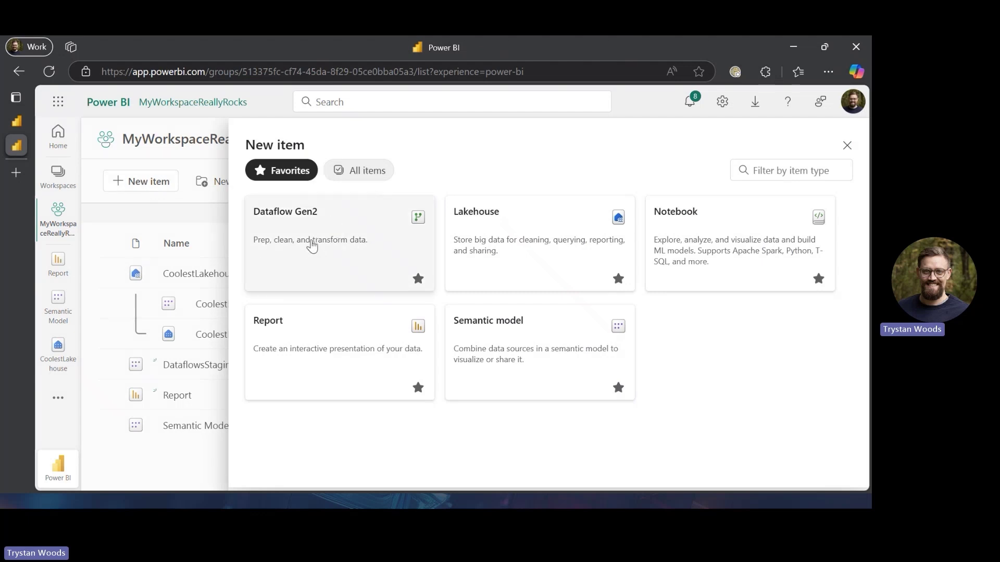
click(311, 244)
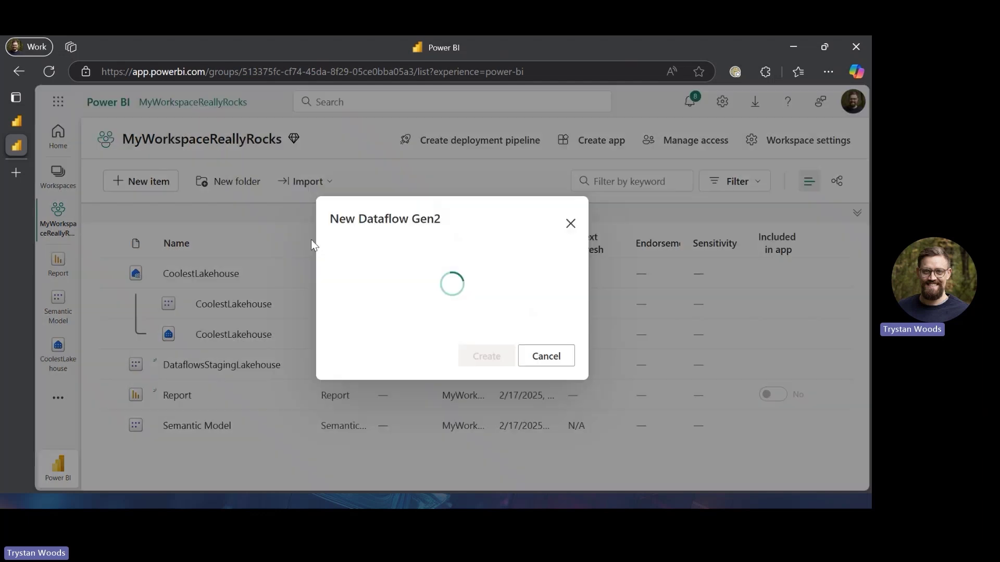
click(385, 268)
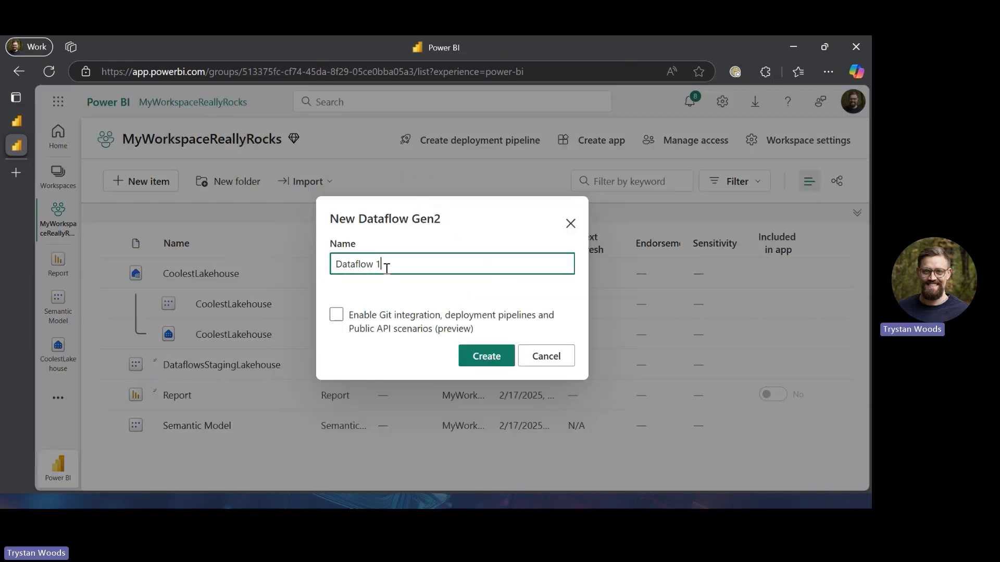
key(ctrl+a)
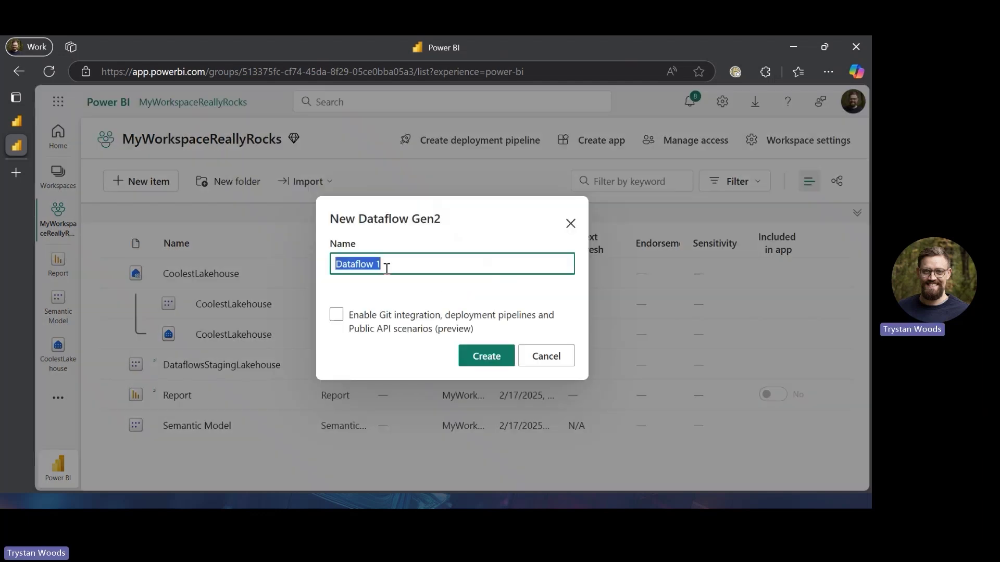
text(Budget Transformation)
key(Return)
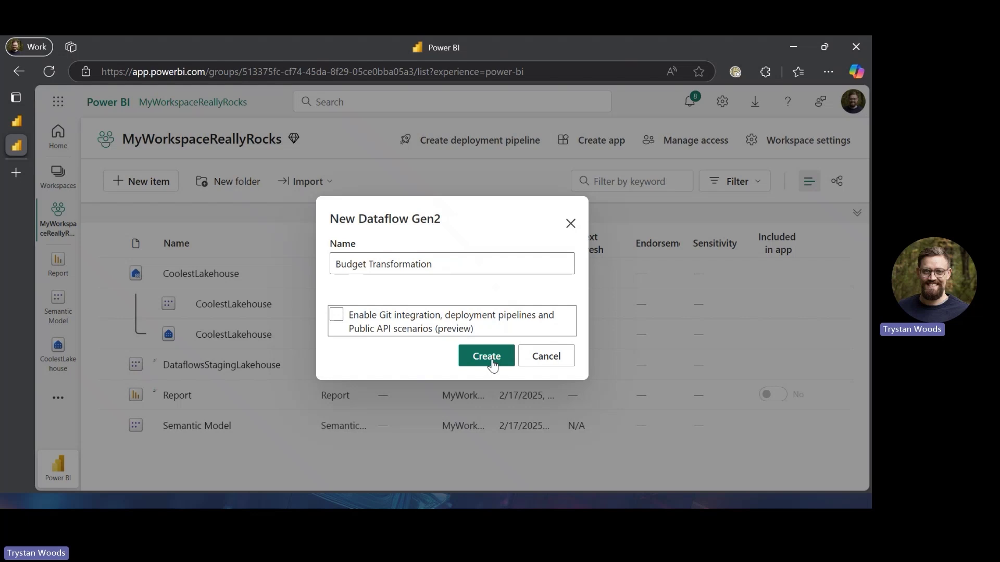
click(492, 362)
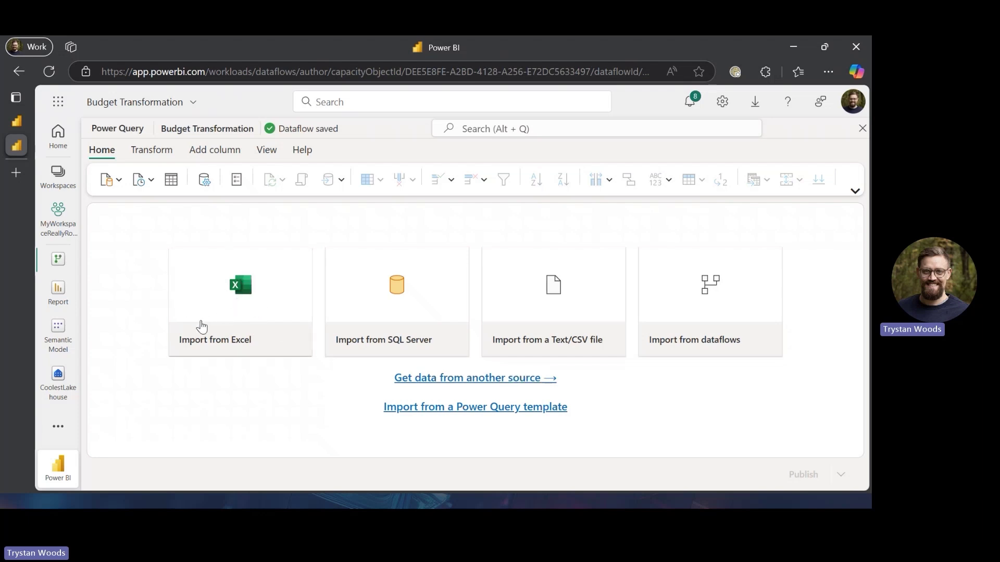
- Get data from CoolestLakehouse in the OneLake catalog and import Budget File.xlsx from its Files folder
click(457, 379)
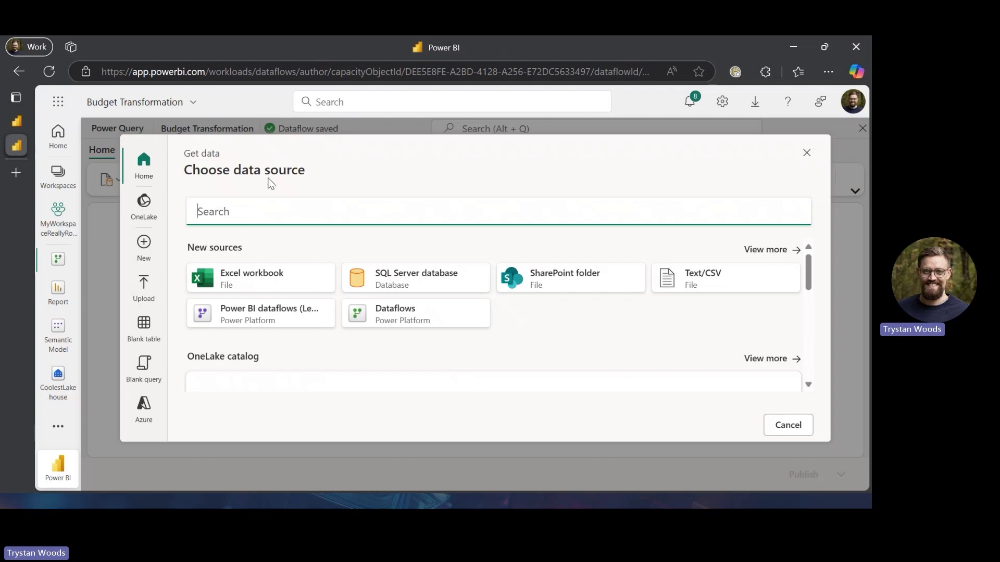
scroll(404, 293, down, 3)
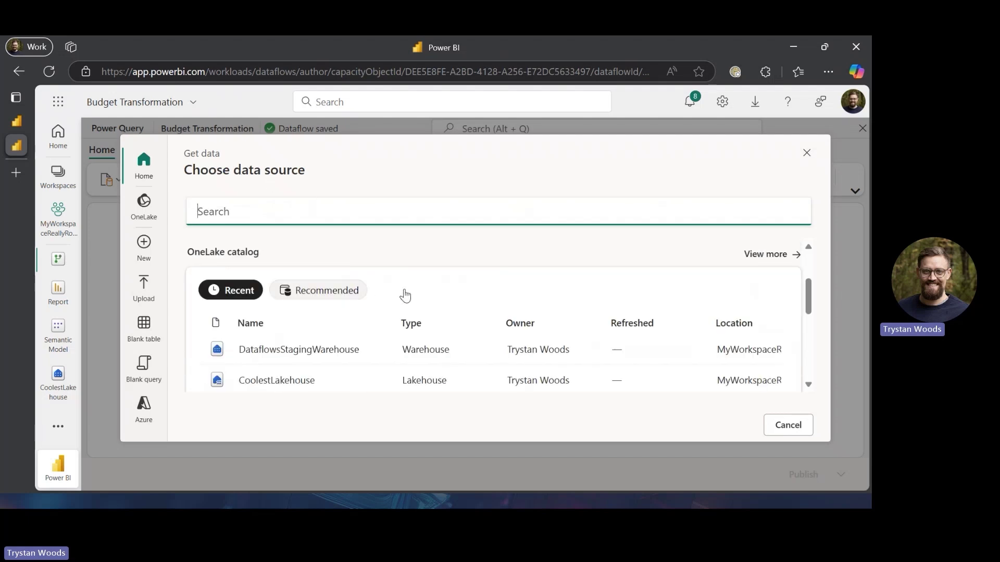
scroll(312, 355, down, 1)
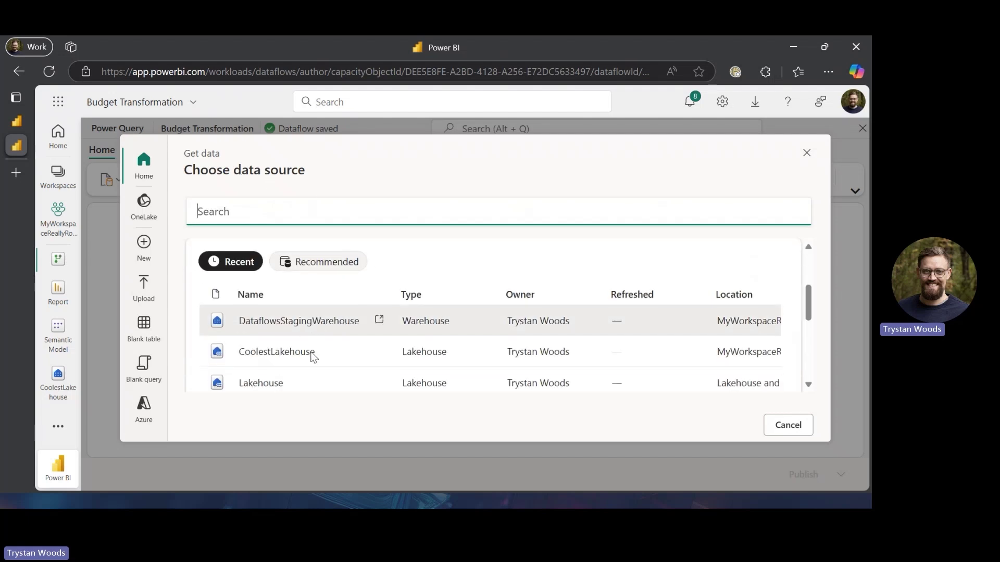
click(282, 341)
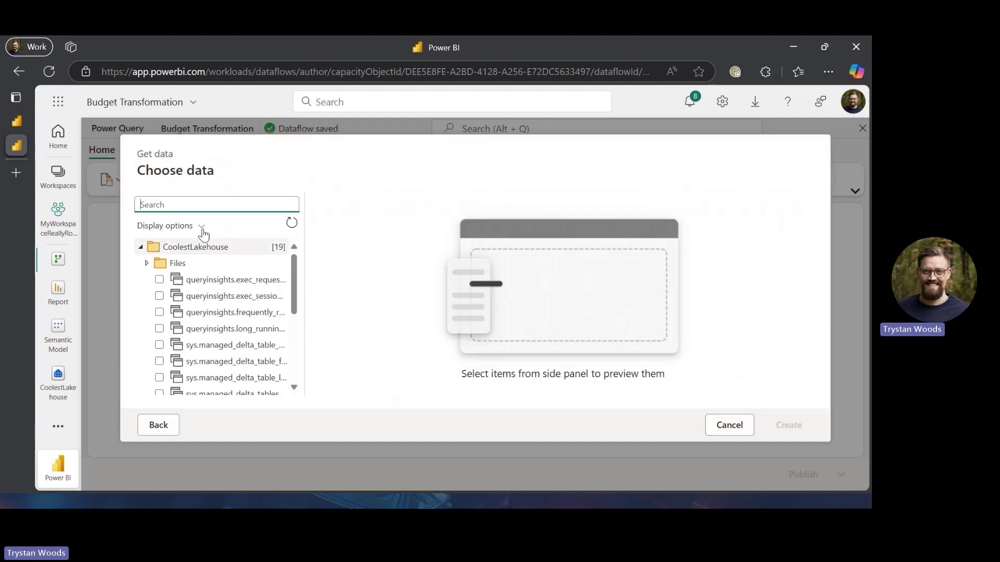
scroll(201, 305, down, 5)
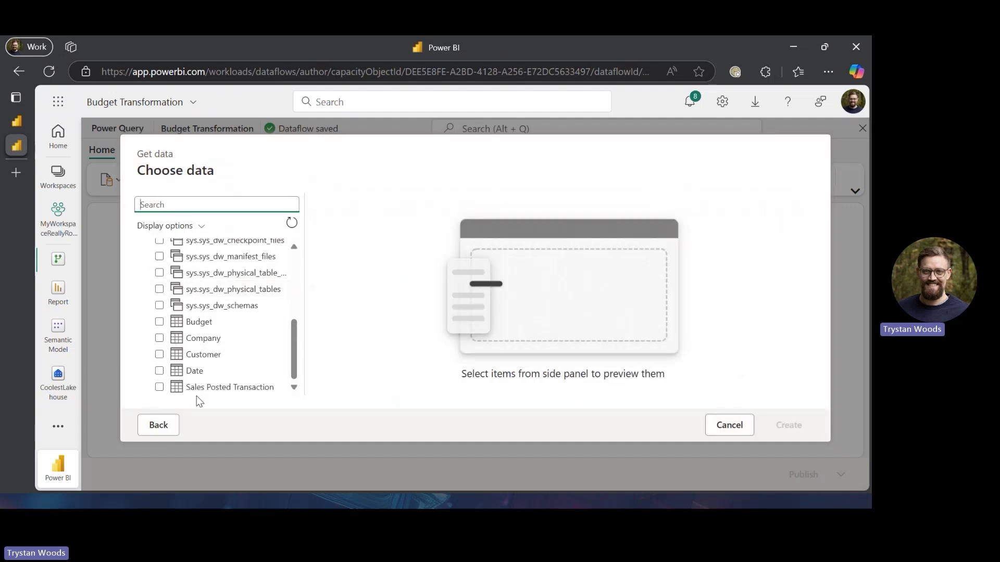
scroll(171, 312, up, 10)
click(149, 263)
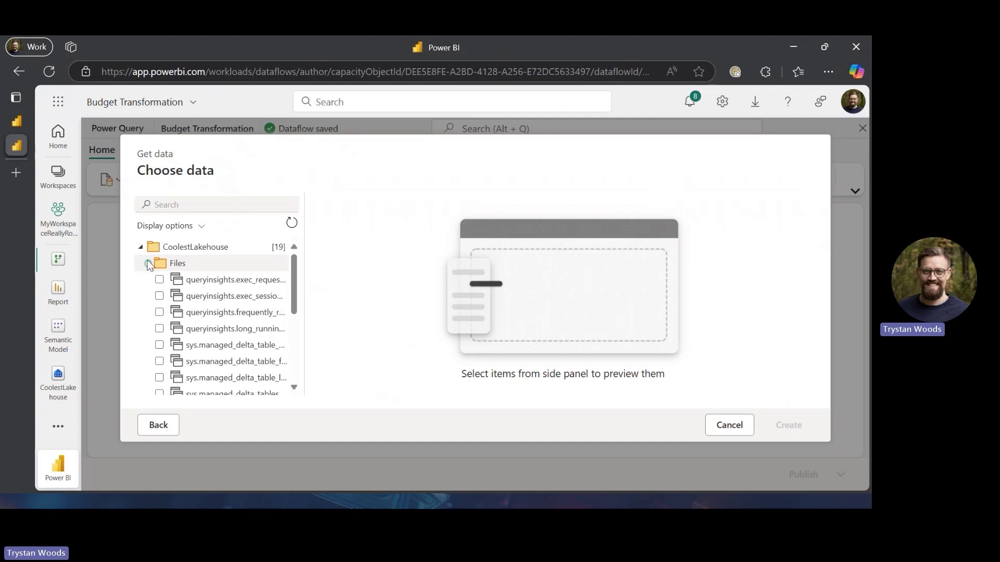
click(166, 282)
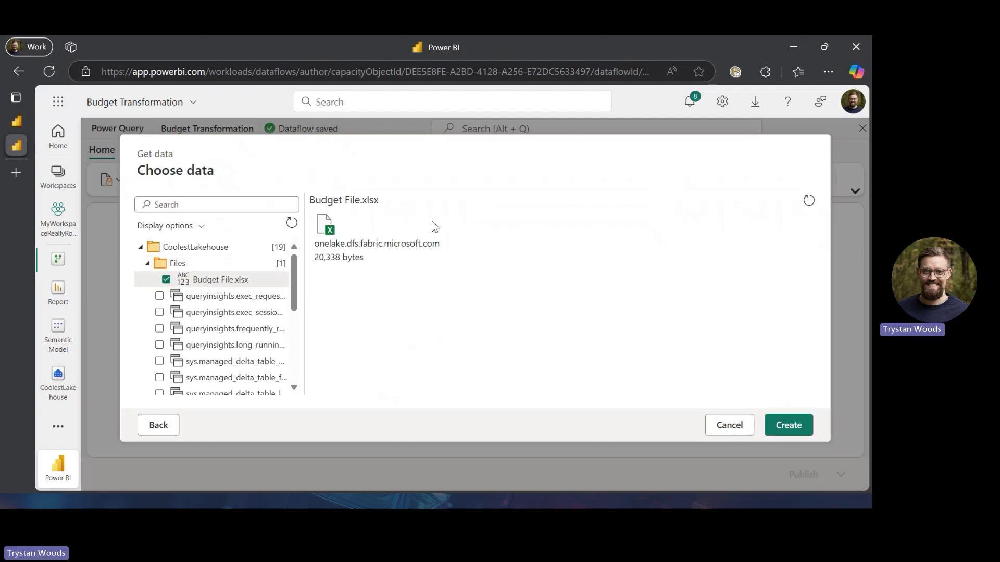
click(805, 420)
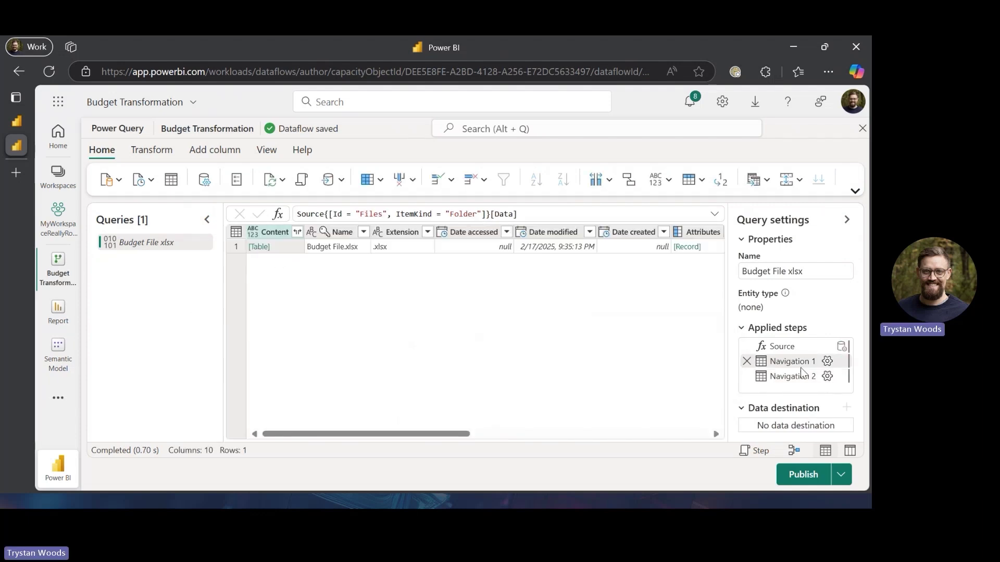
- Delete the Navigation 2 step and drill through the Budget File.xlsx content into the 2017_Budget sheet's data
click(746, 376)
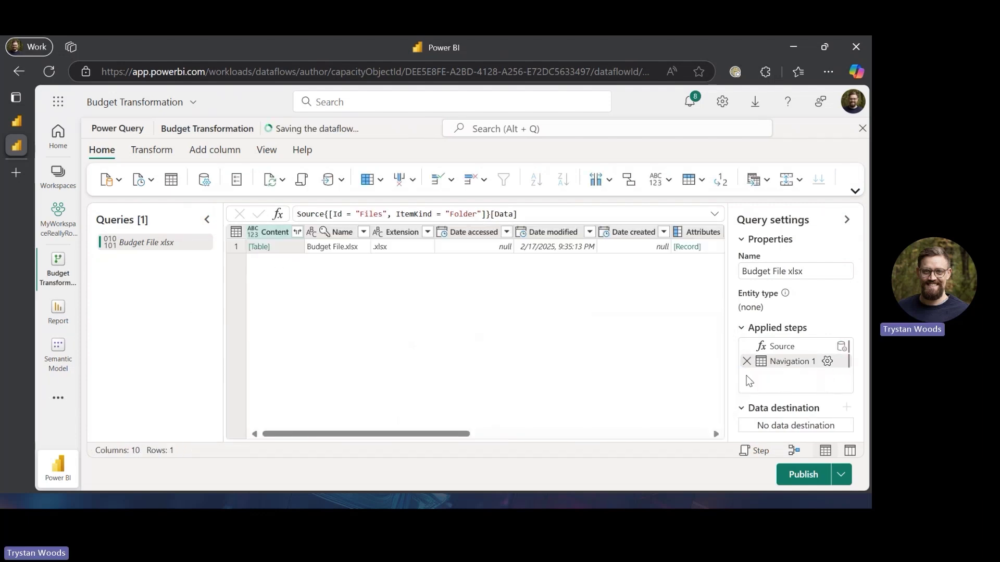
click(260, 247)
click(297, 259)
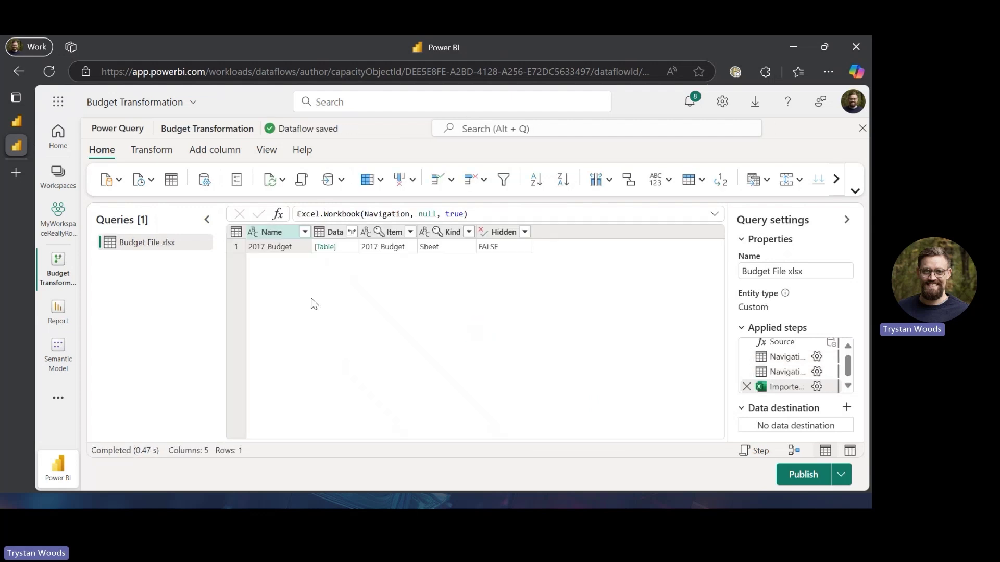
click(325, 247)
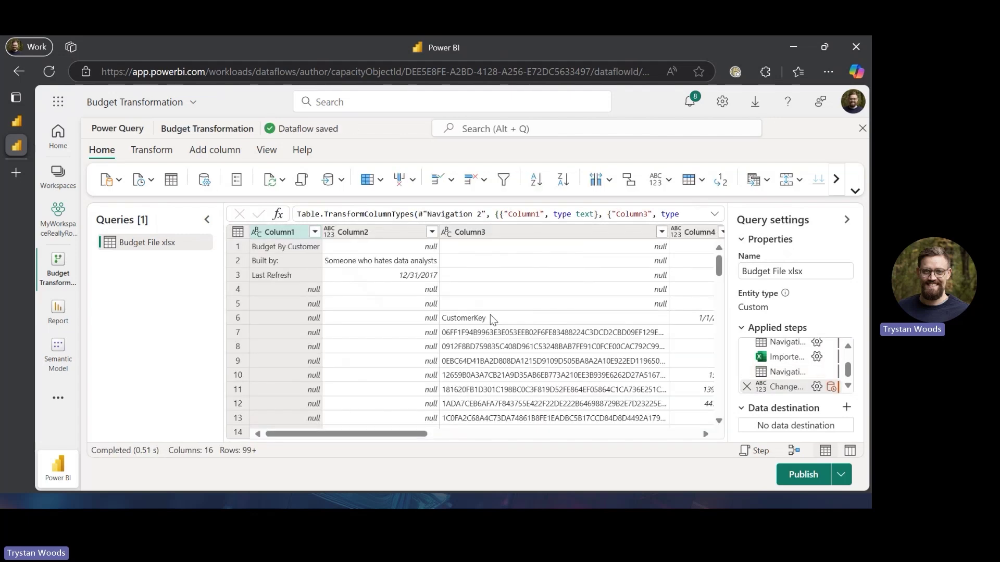
- Remove the top 5 rows of the query so that the CustomerKey header row comes first
scroll(490, 315, right, 2)
scroll(490, 314, left, 2)
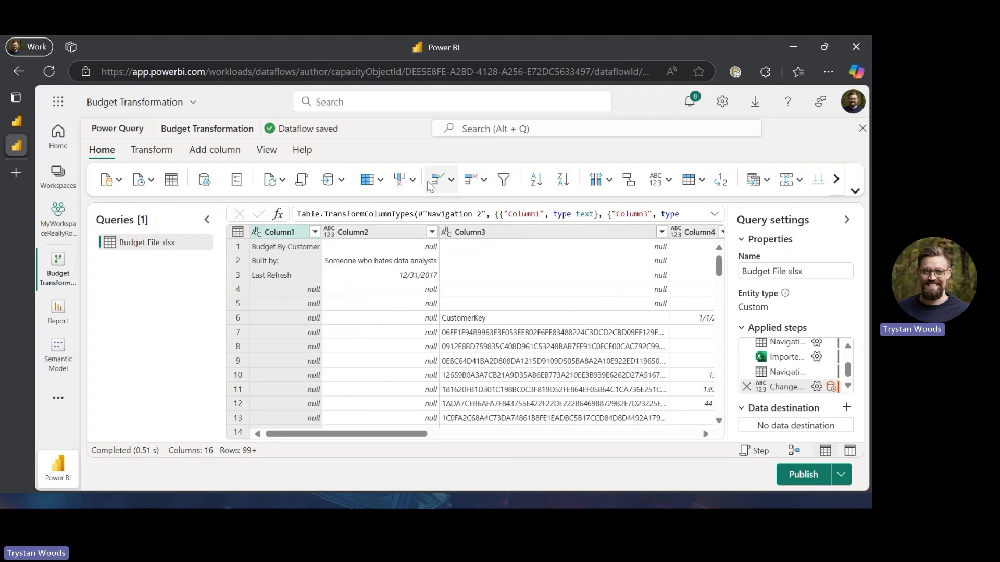
click(482, 182)
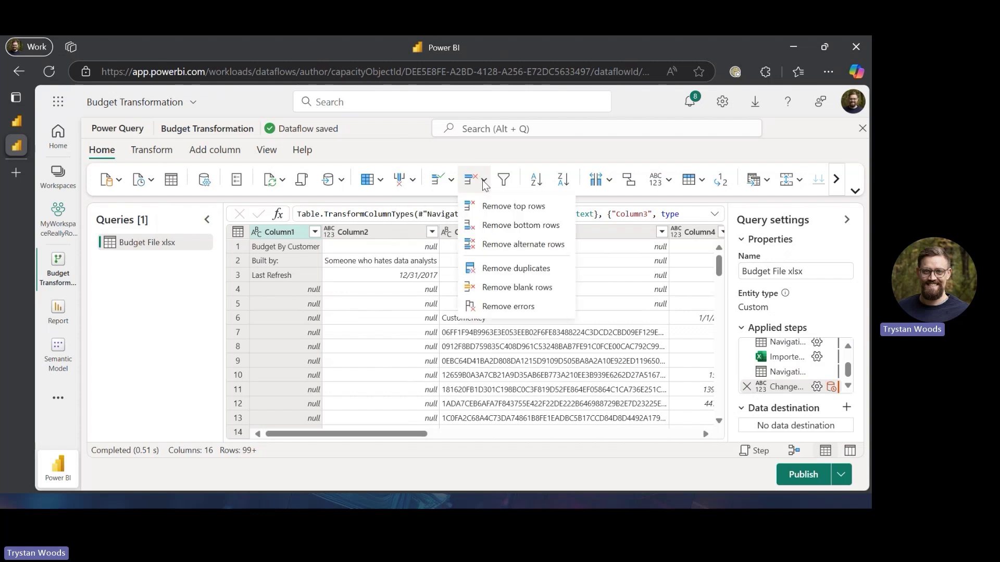
click(498, 208)
text(5)
click(500, 333)
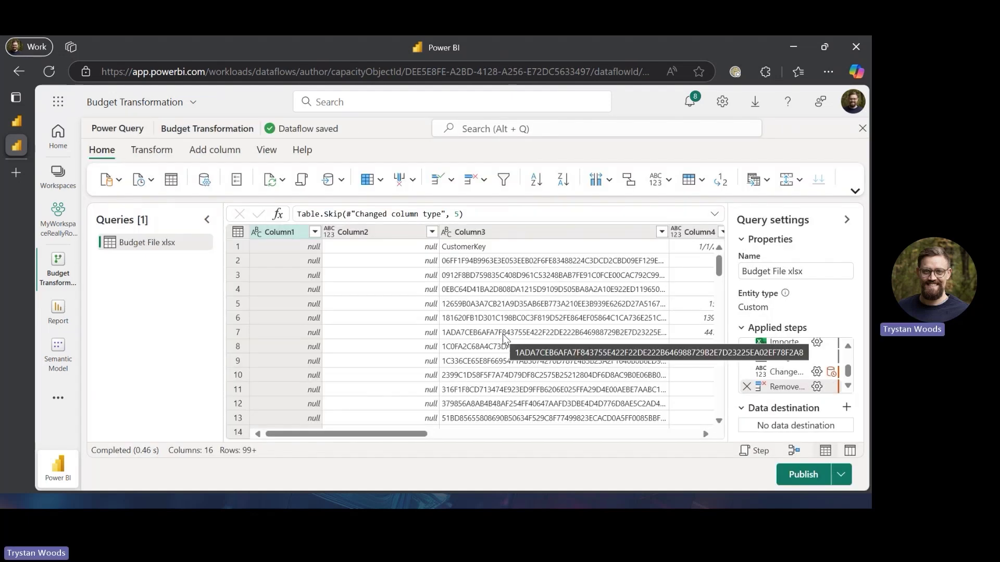
- Remove Column1, Column2 and the Grand Total column, Column16, from the query
click(283, 235)
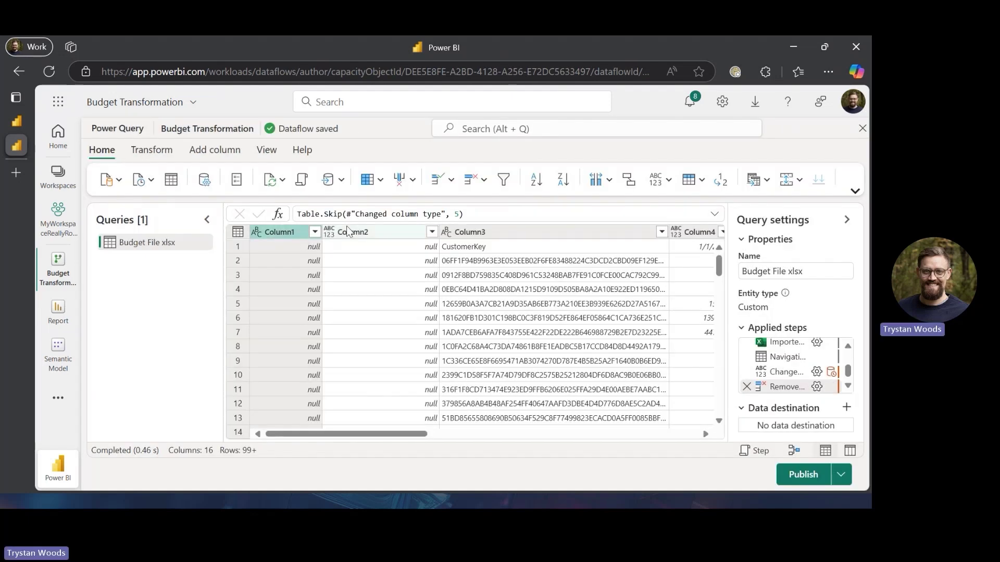
ctrl+click(348, 232)
scroll(352, 262, right, 10)
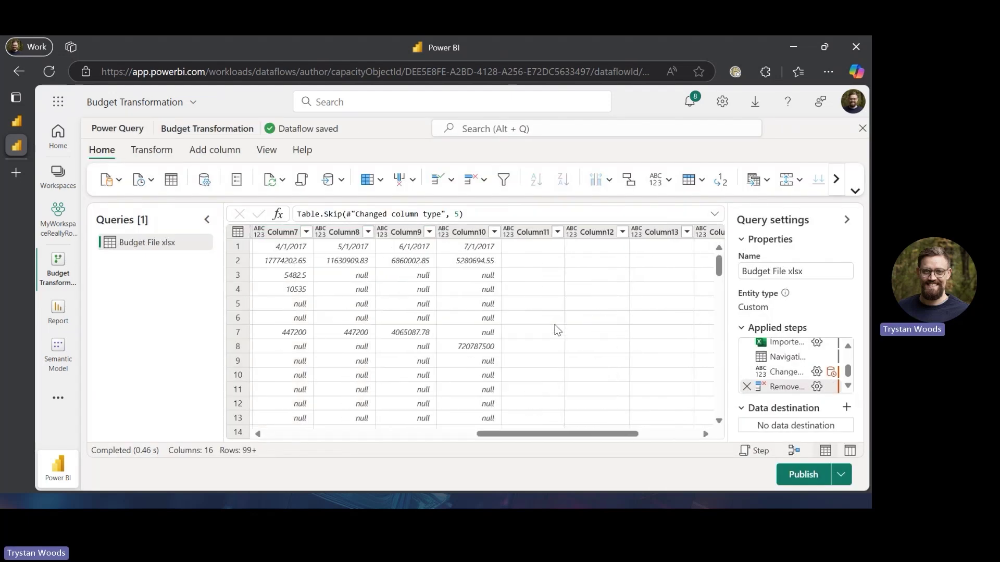
scroll(484, 301, right, 3)
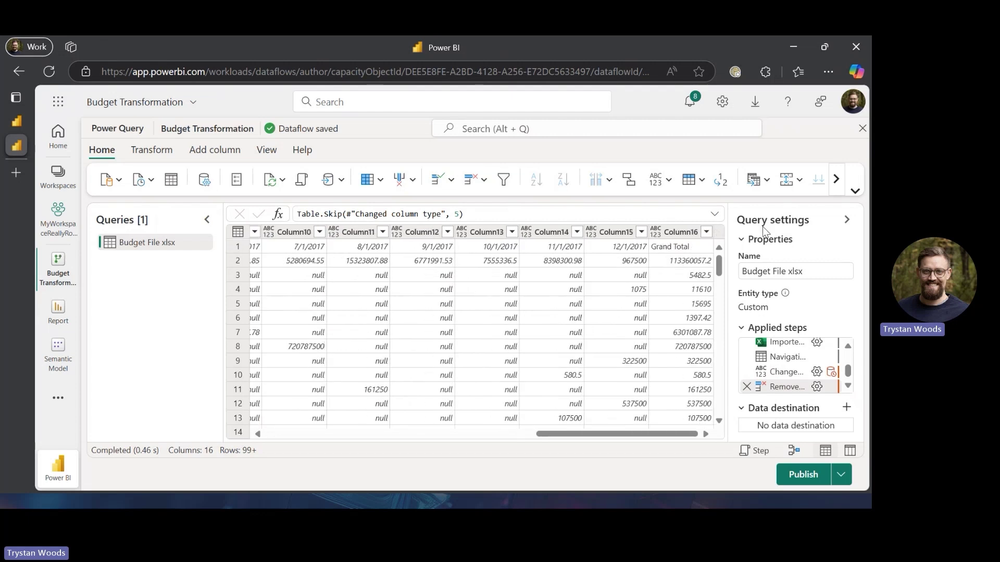
ctrl+click(686, 233)
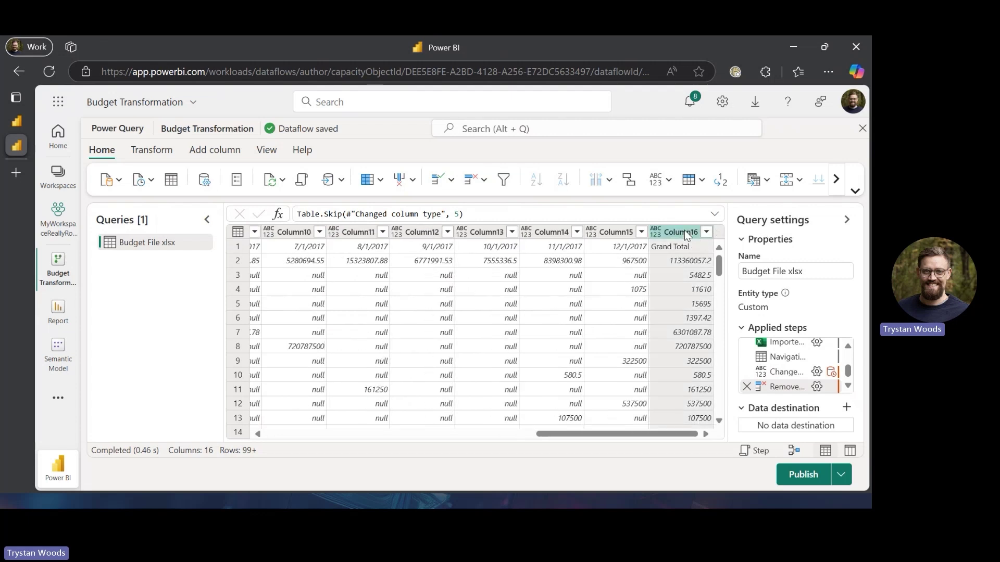
right_click(684, 230)
click(711, 228)
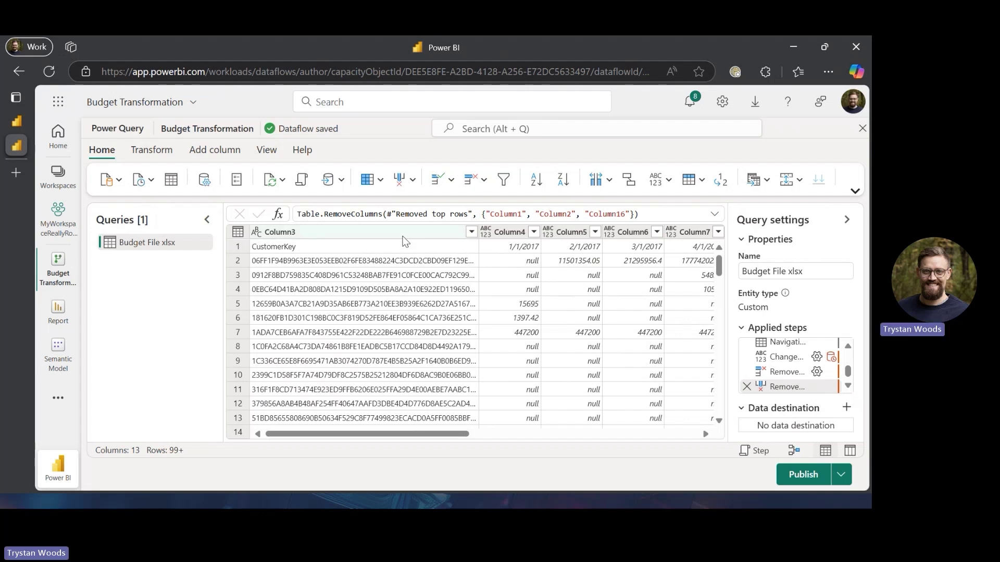
- Remove the bottom 1 row and keep only the top 31 rows, cutting off the Grand Total row and the blank rows
scroll(453, 359, down, 20)
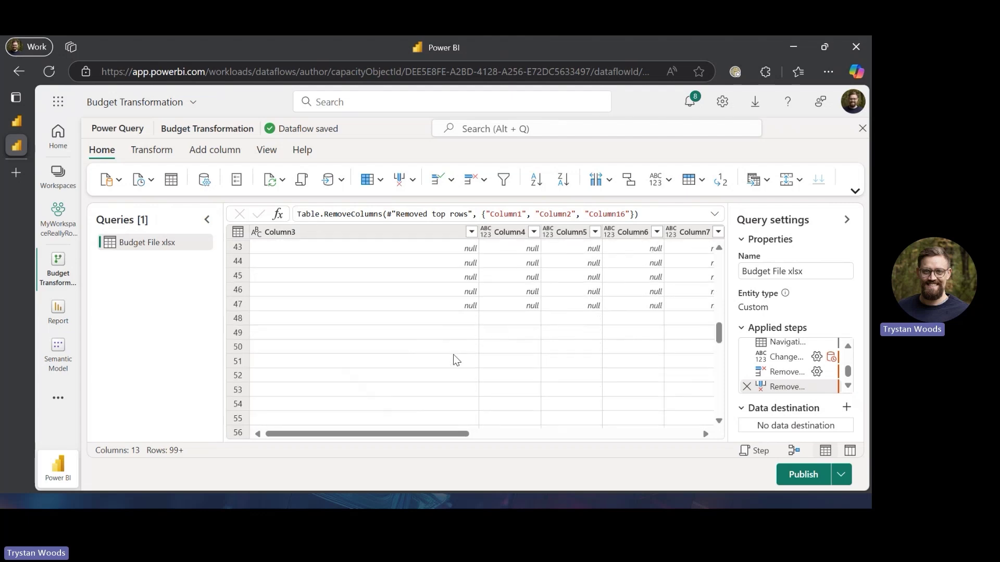
scroll(453, 358, down, 8)
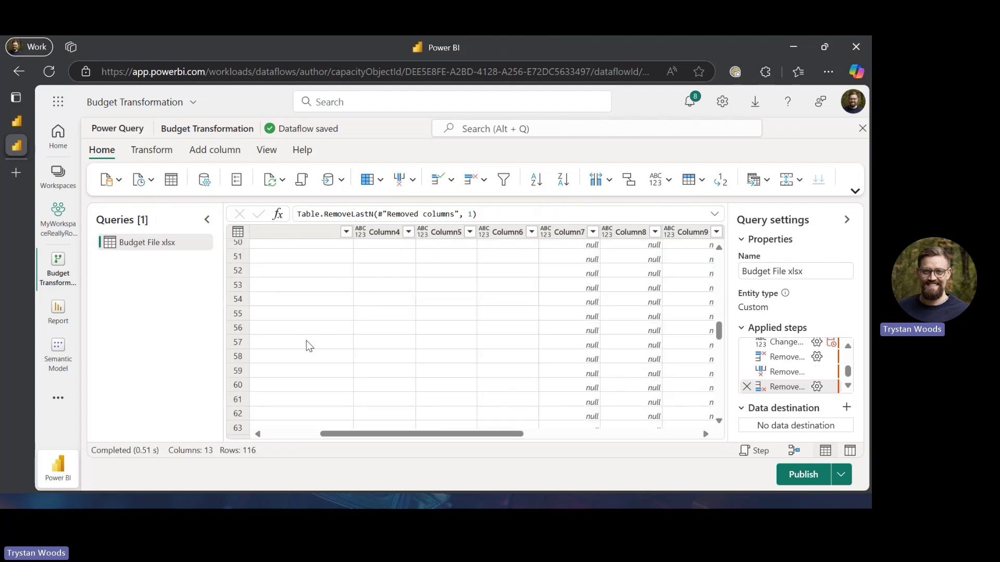
scroll(308, 345, up, 6)
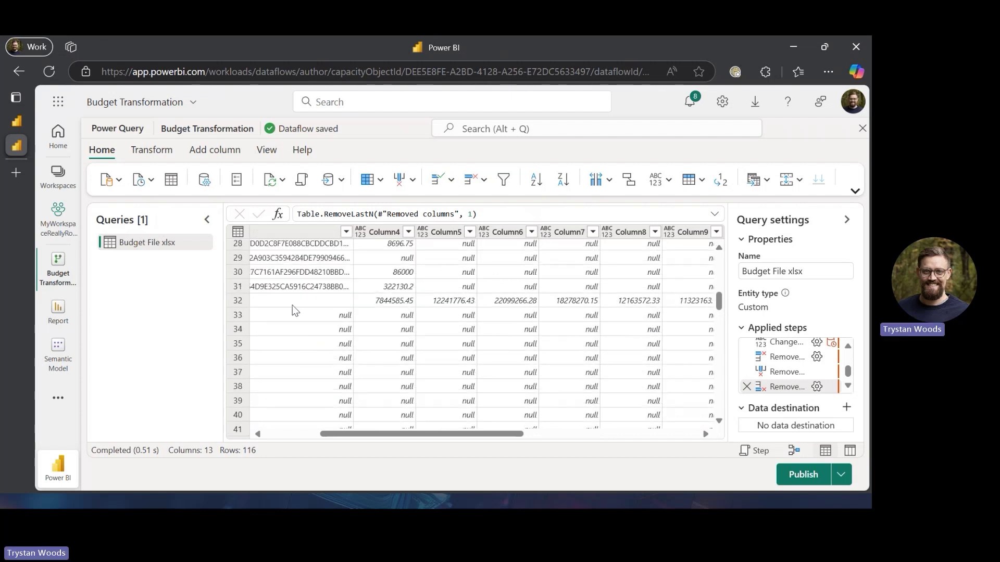
click(238, 301)
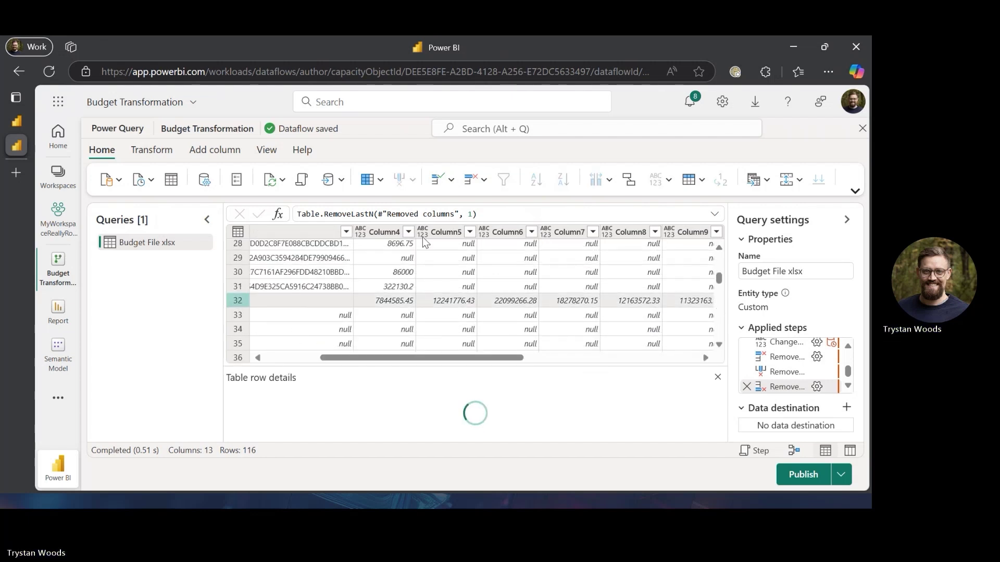
click(437, 180)
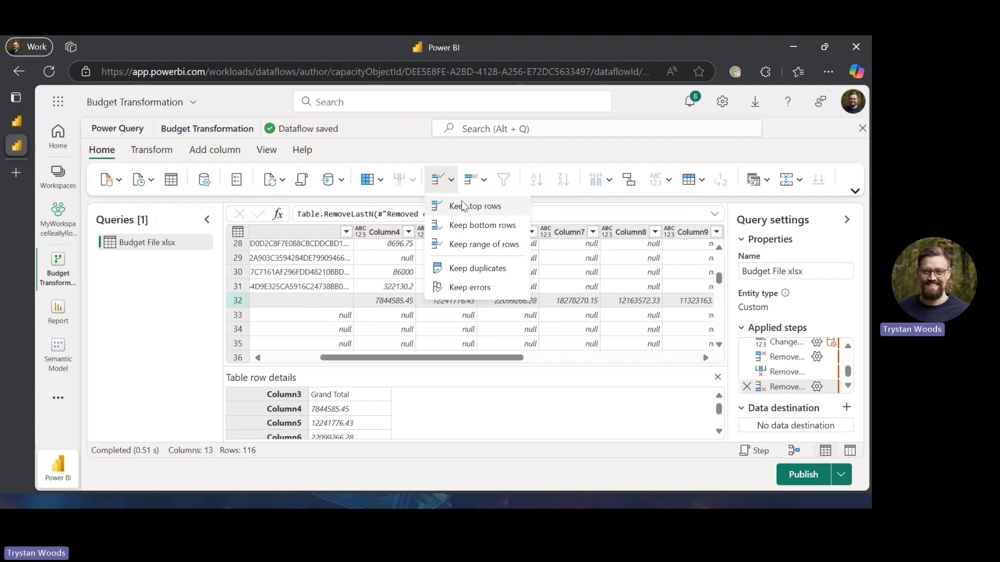
click(474, 206)
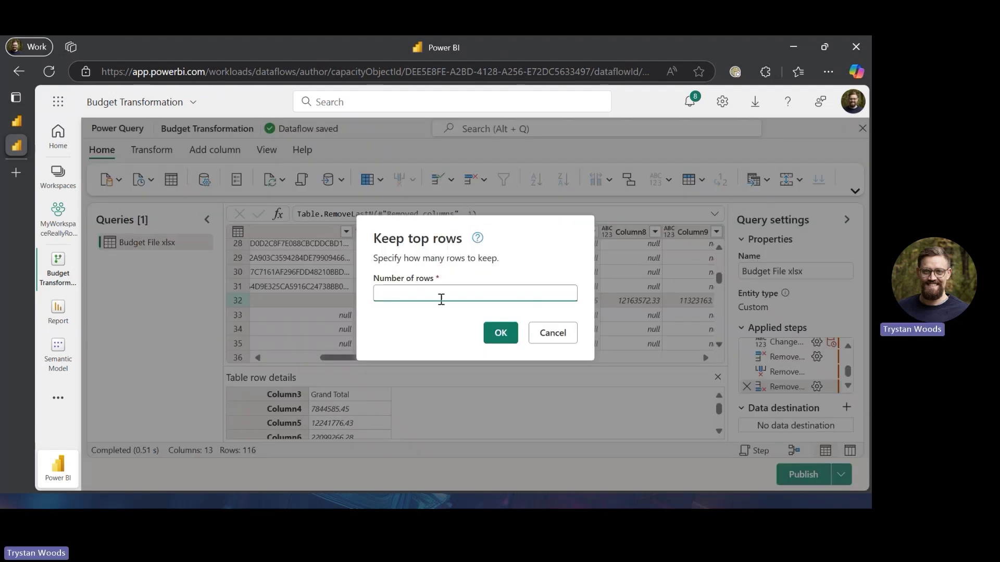
text(31)
click(493, 333)
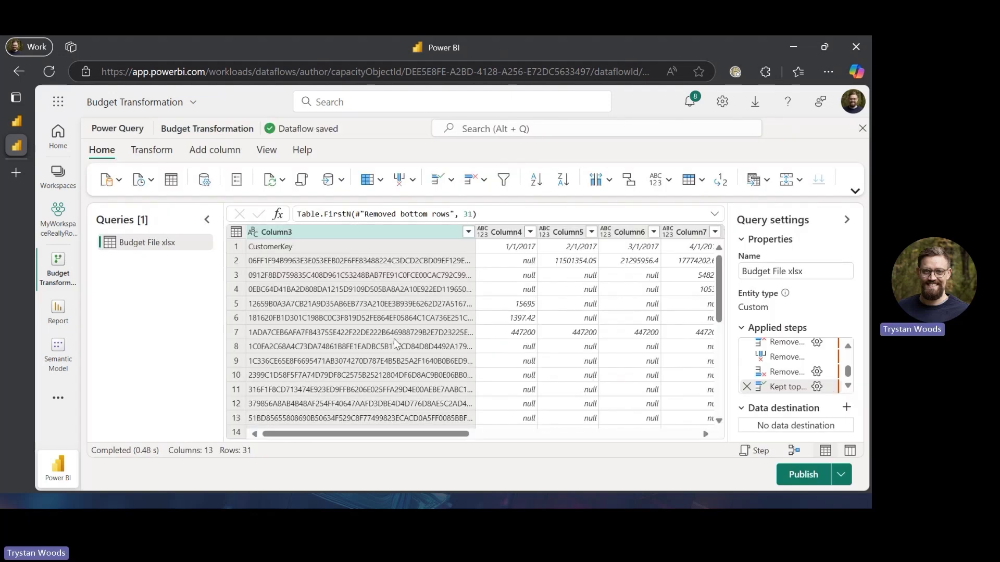
- Review the rows kept in the query and the number of rows set in the Kept top rows step
scroll(414, 374, down, 6)
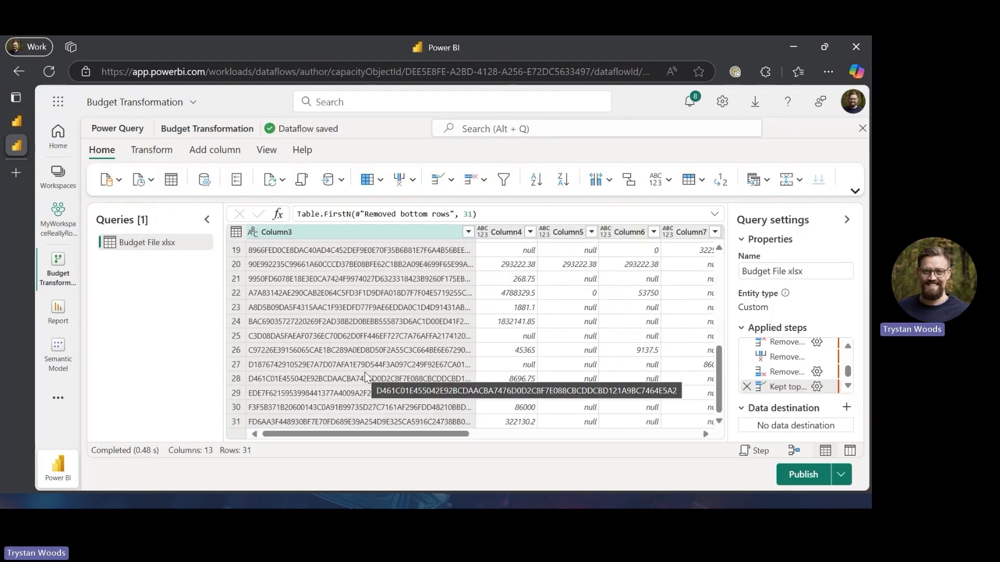
click(816, 387)
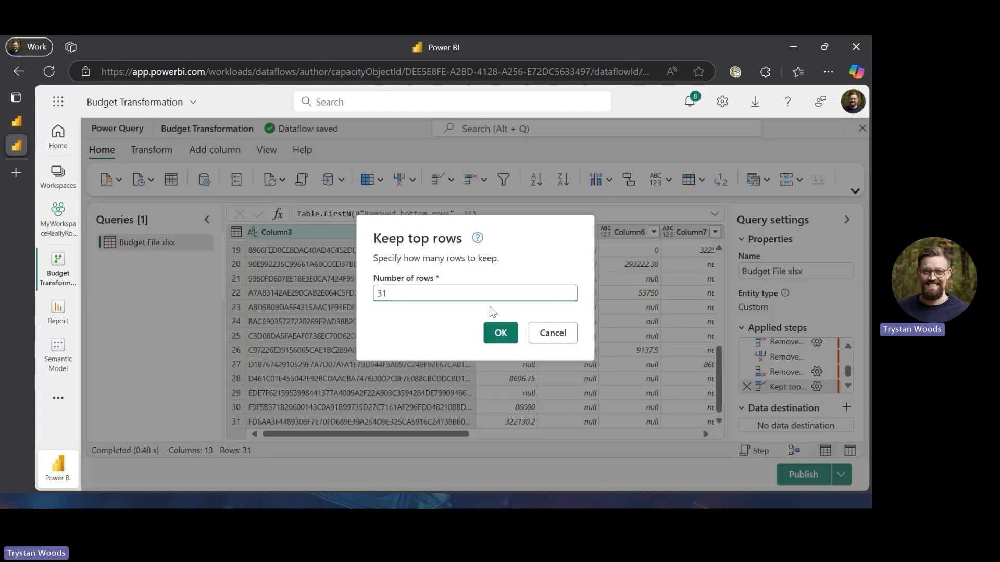
click(564, 337)
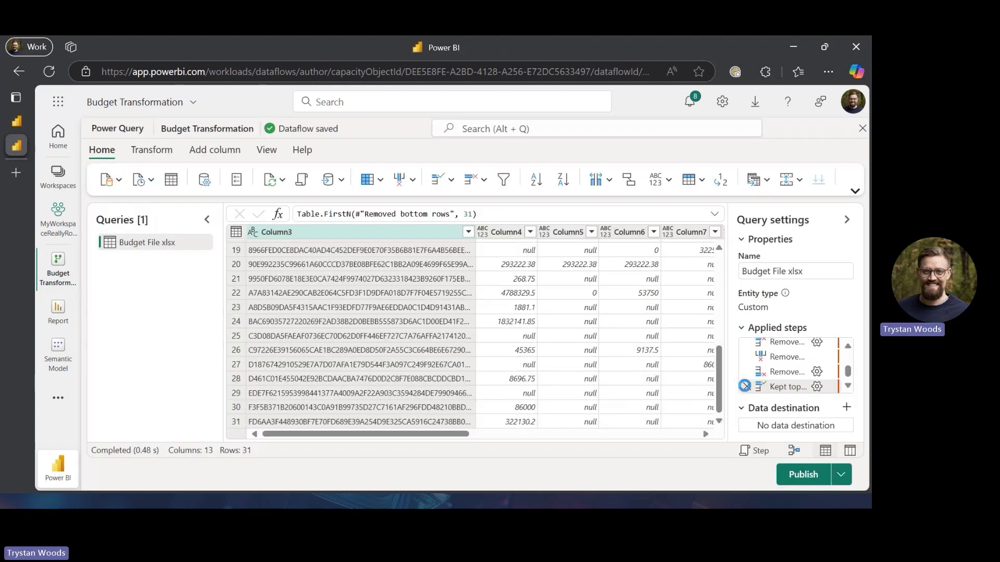
- Delete the Kept top rows step and keep only the top 31 rows of the query again
click(746, 386)
scroll(306, 308, down, 6)
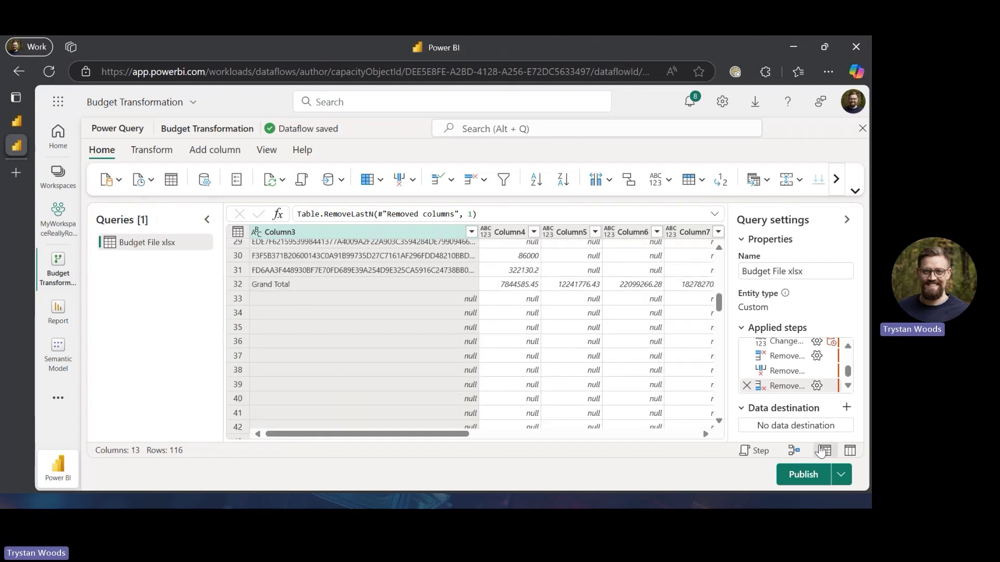
click(454, 180)
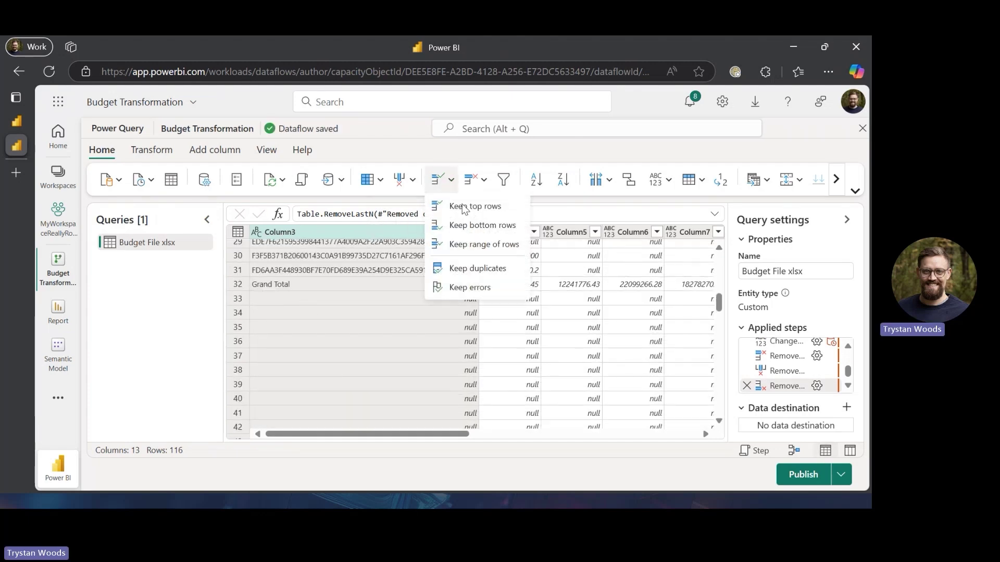
click(464, 209)
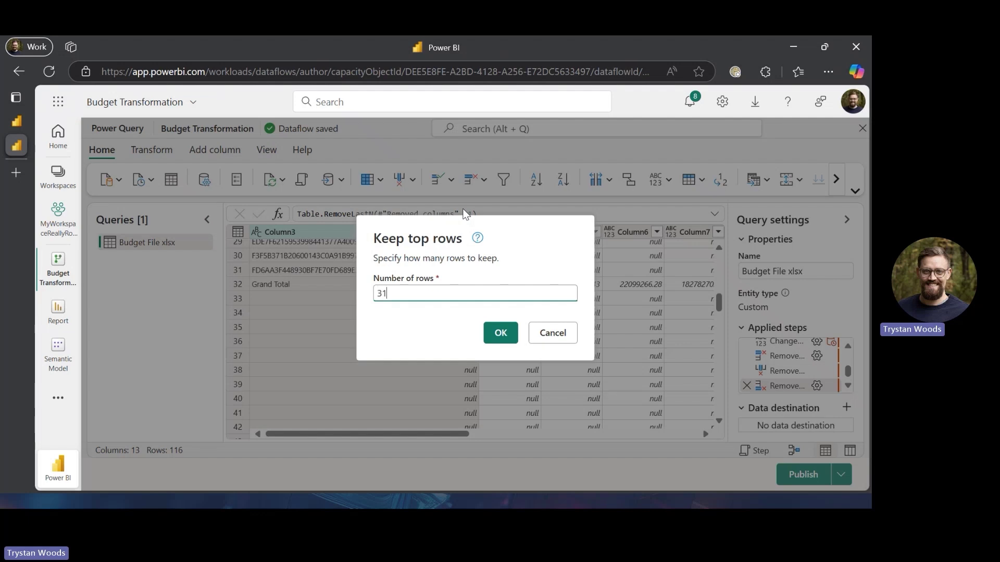
click(500, 333)
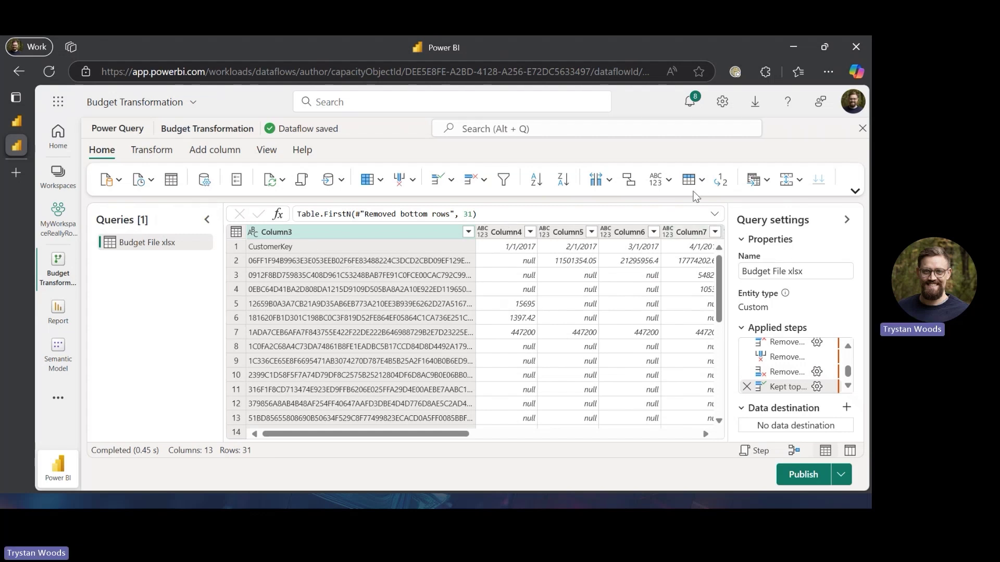
- Promote the first row to column headers and look through the month columns up to 12/1/2017
click(703, 182)
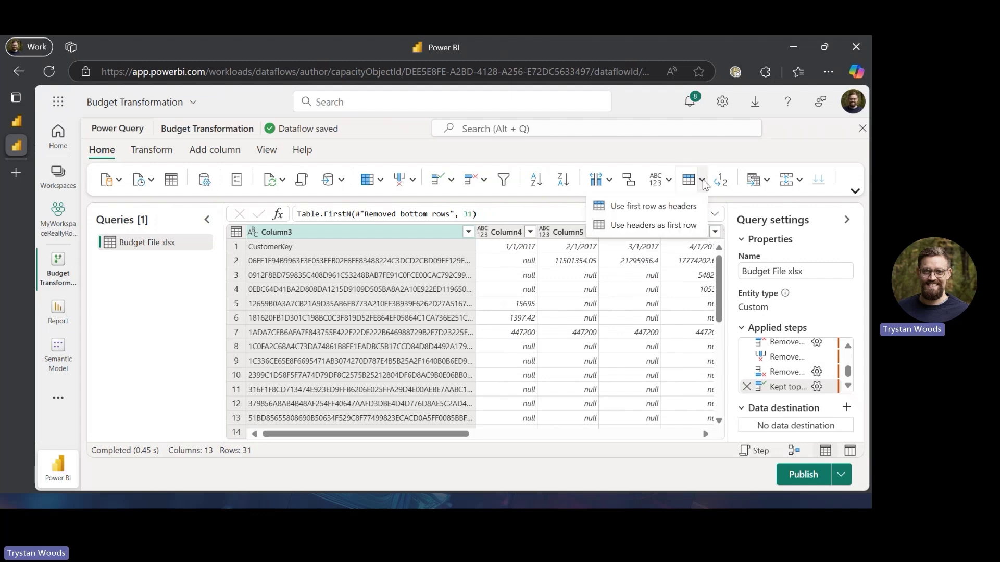
click(656, 202)
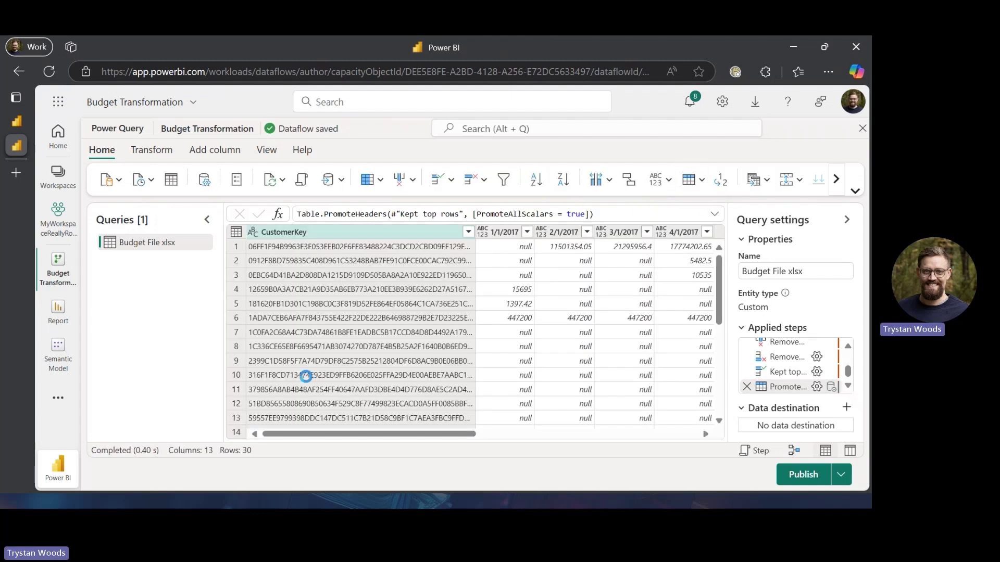
scroll(546, 372, right, 5)
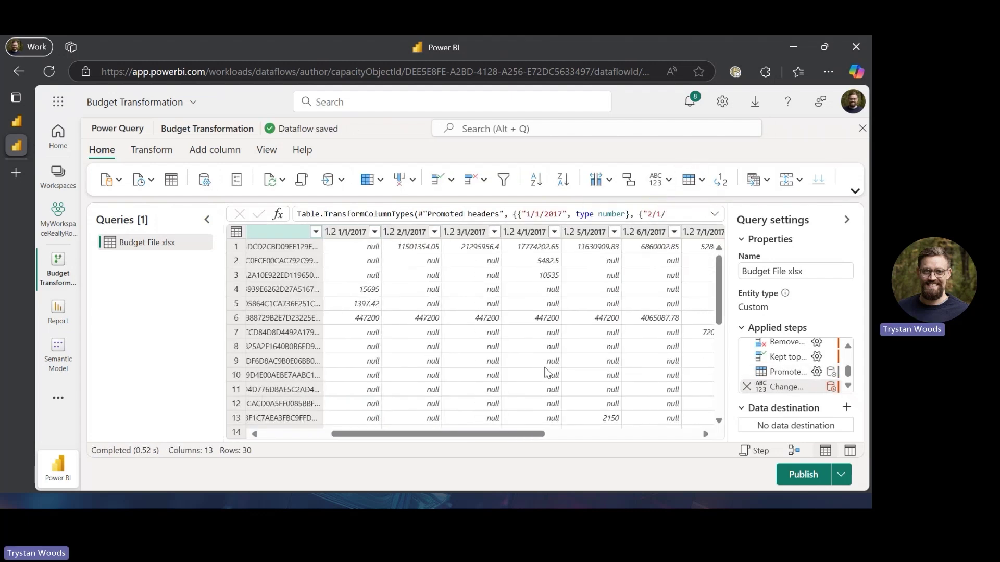
scroll(546, 372, right, 3)
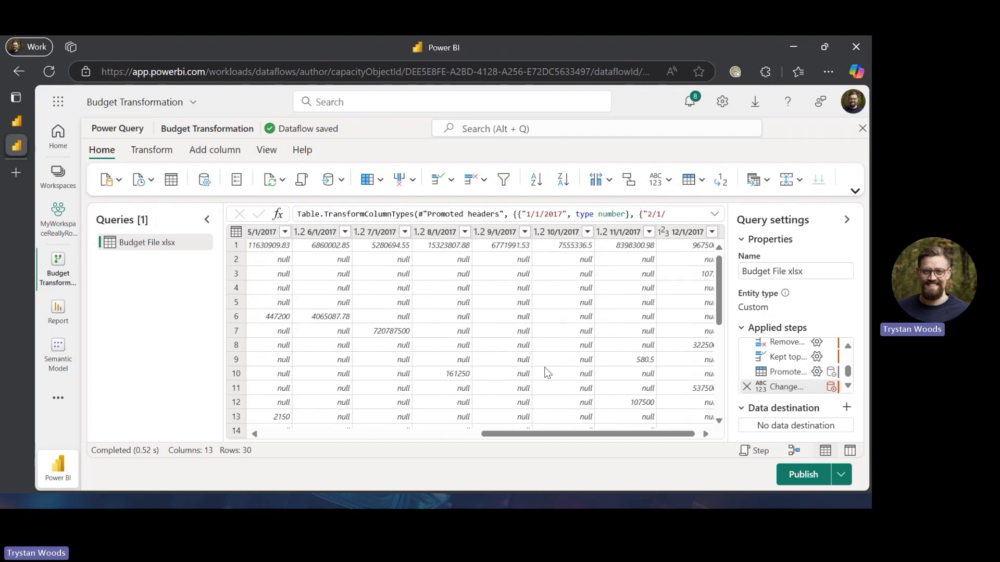
- Unpivot the month columns from 1/1/2017 through 12/1/2017, keeping CustomerKey as the fixed column
scroll(419, 291, left, 5)
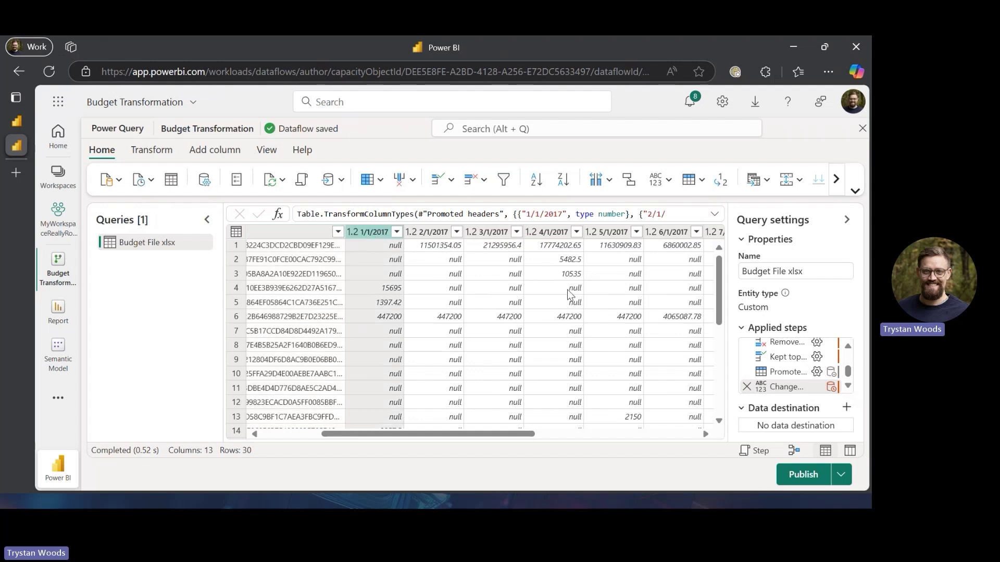
scroll(569, 292, right, 5)
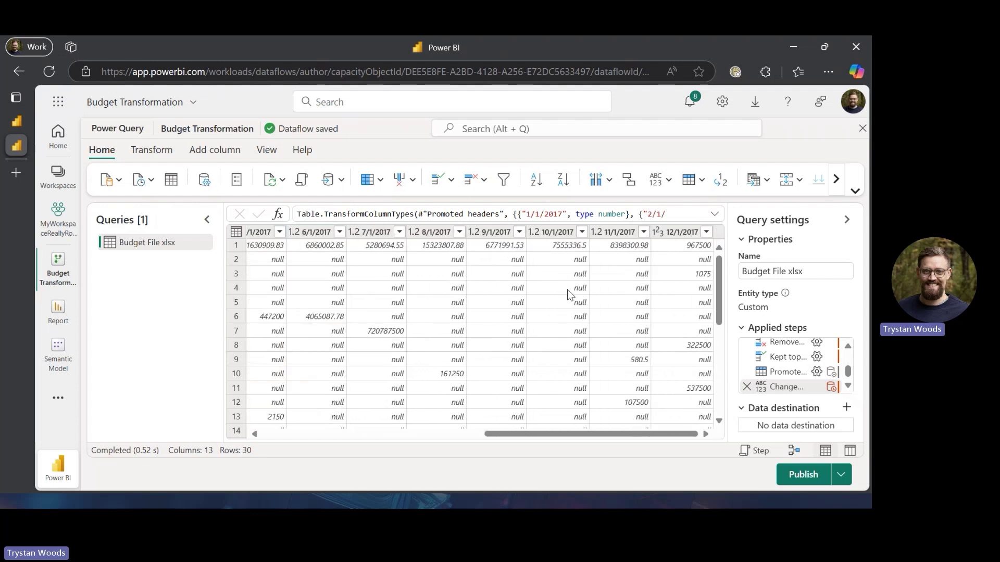
click(679, 234)
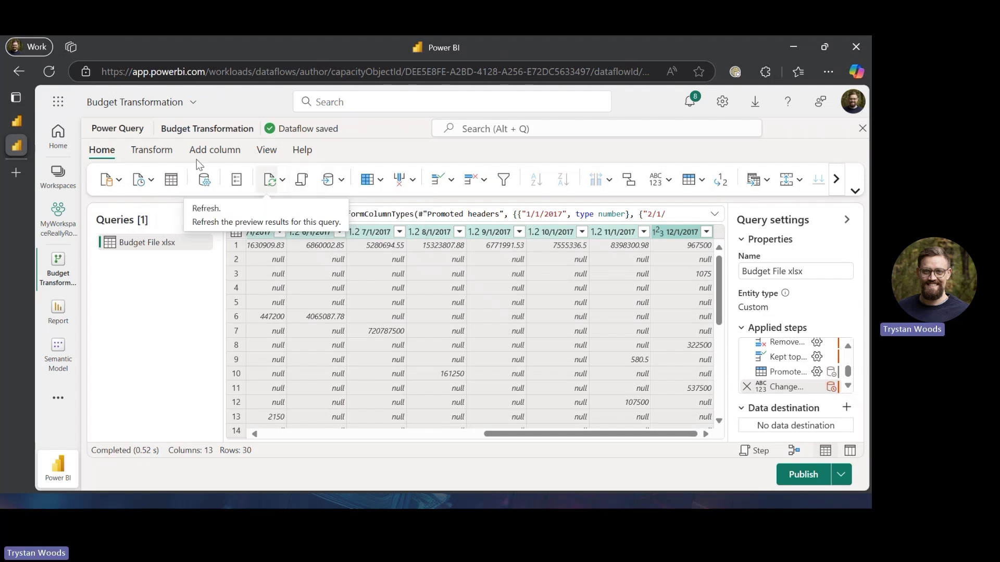
click(137, 152)
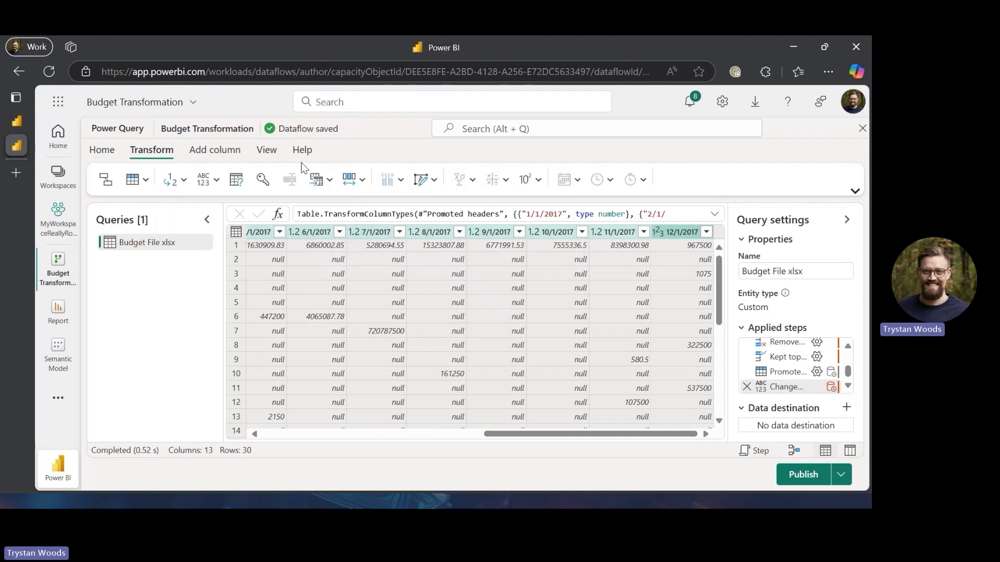
click(330, 181)
click(341, 207)
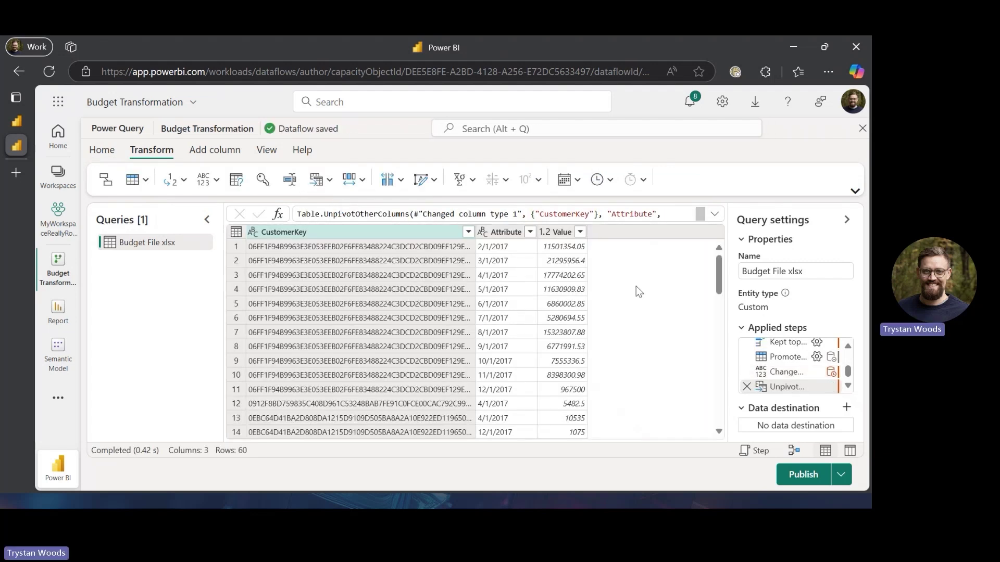
- Rename the Attribute column as Date and the Value column as Budget Amount
double_click(495, 233)
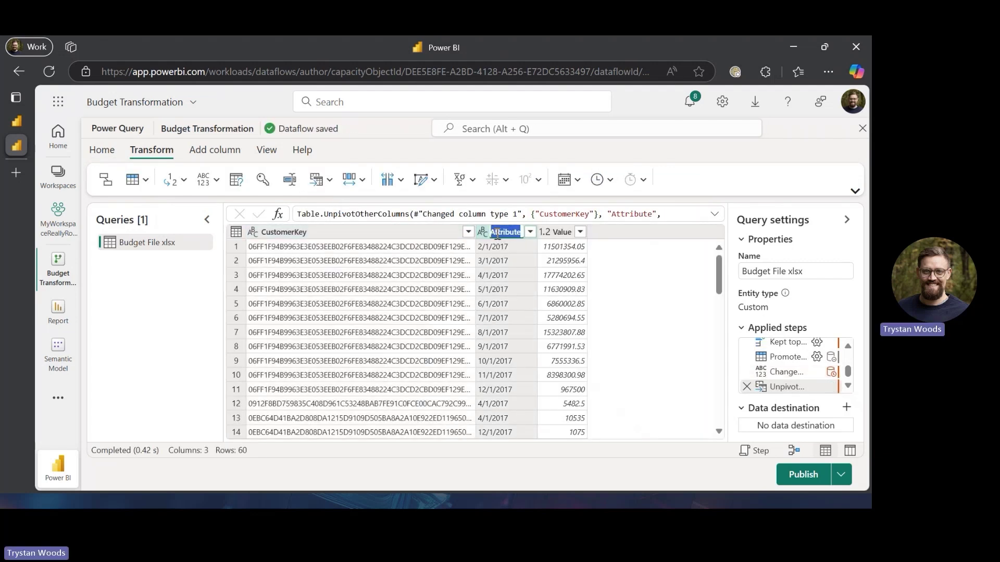
text(Date)
key(Return)
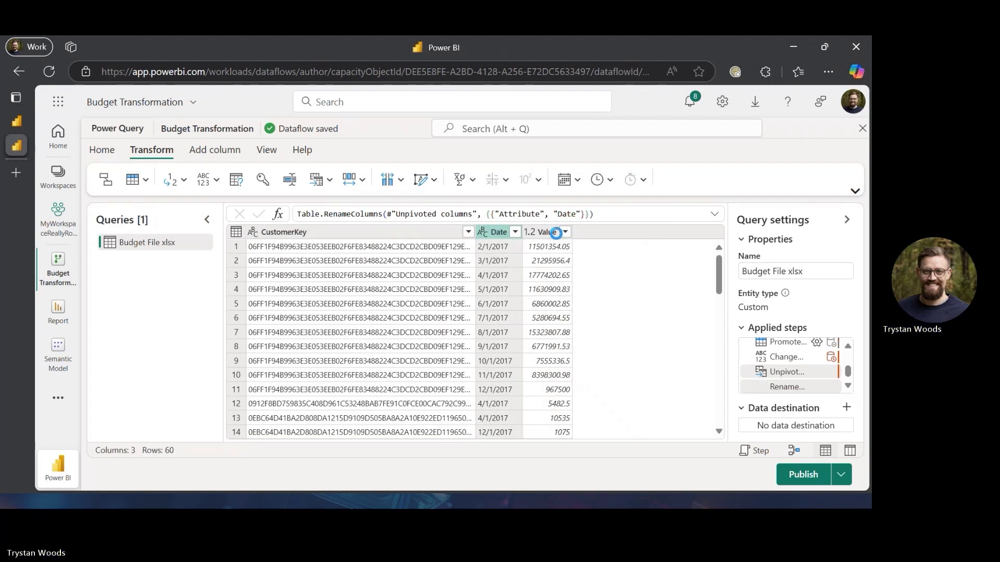
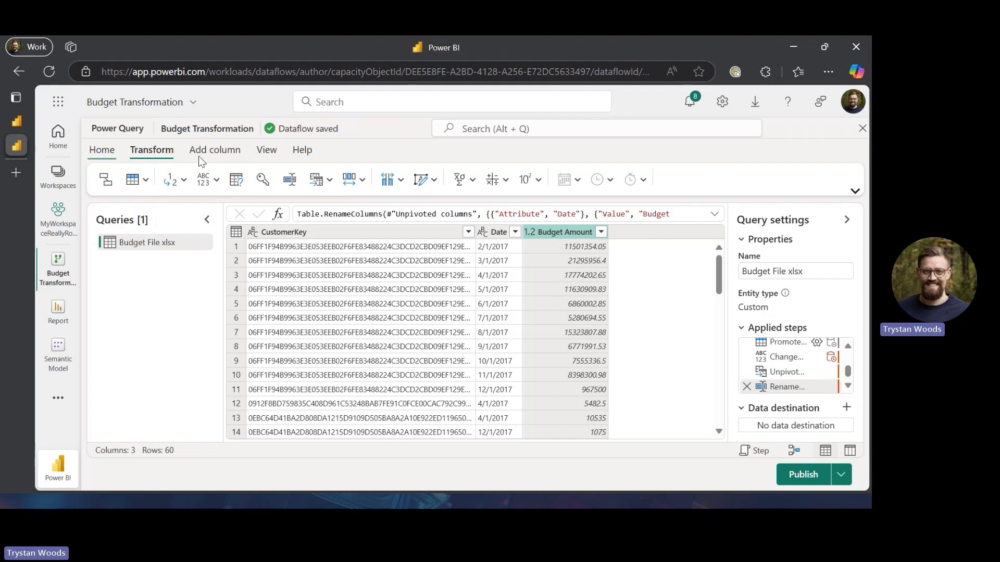
- Start a column from examples based on the Date column, giving 20170201 and 20170301 as the first two sample values
click(495, 233)
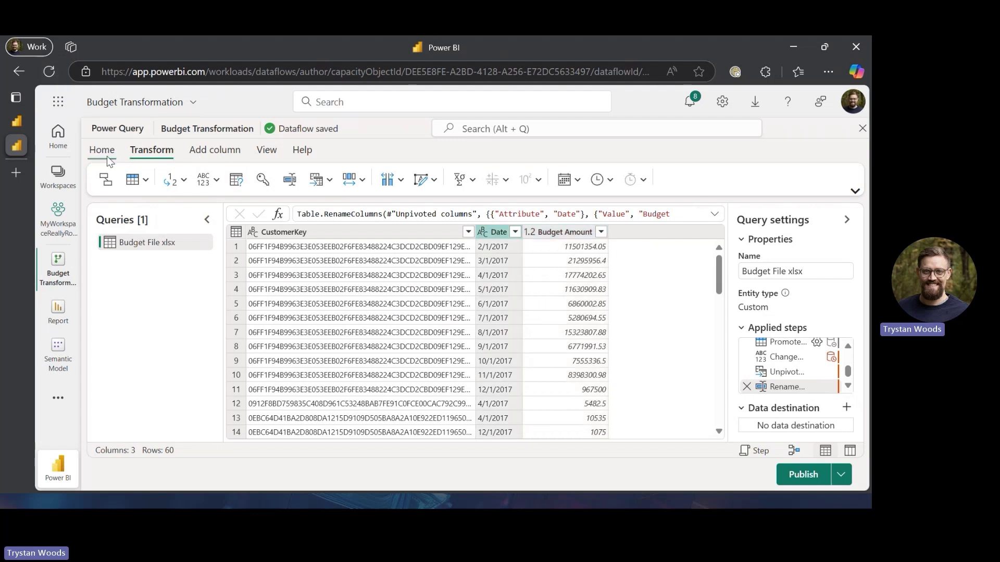
click(199, 150)
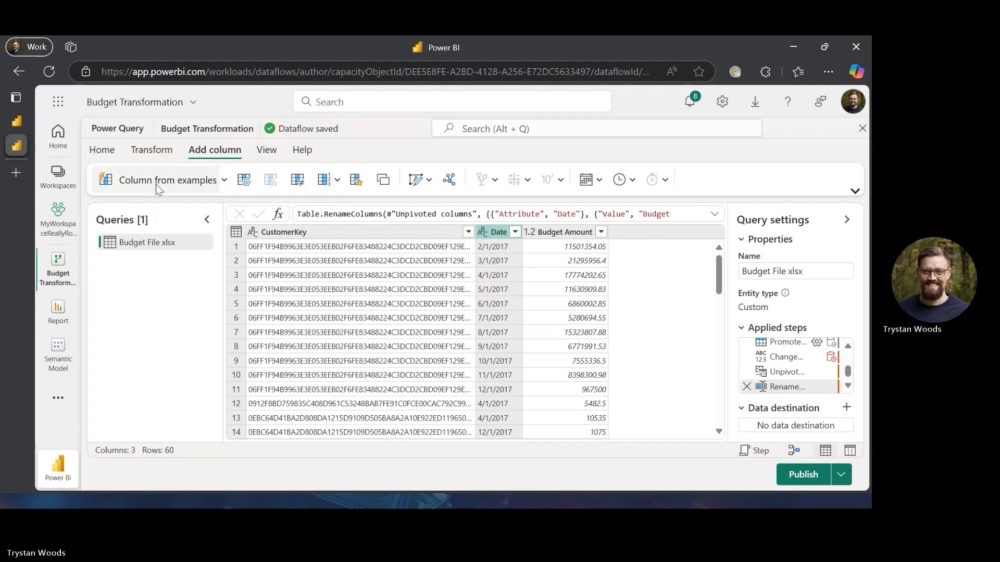
click(224, 180)
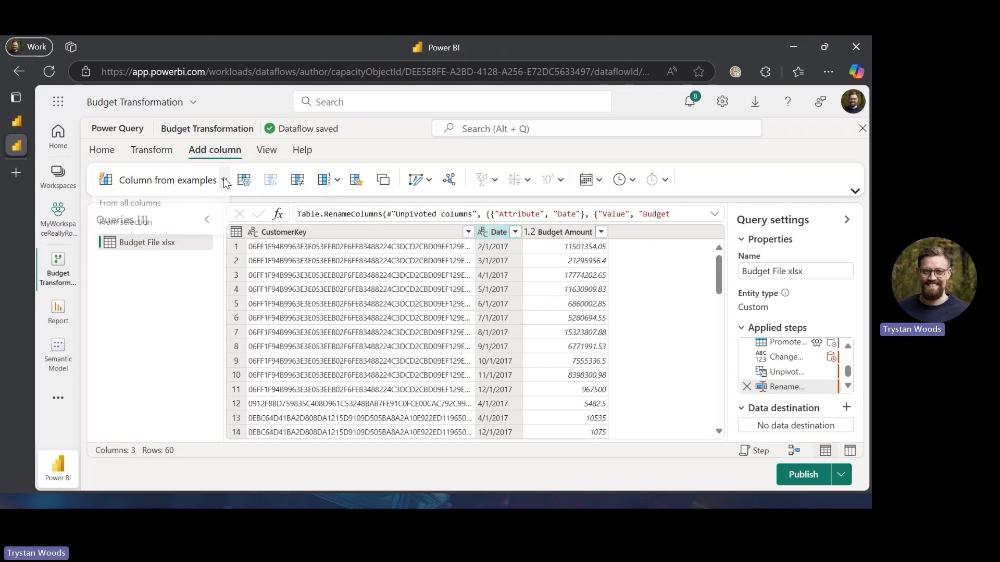
click(150, 225)
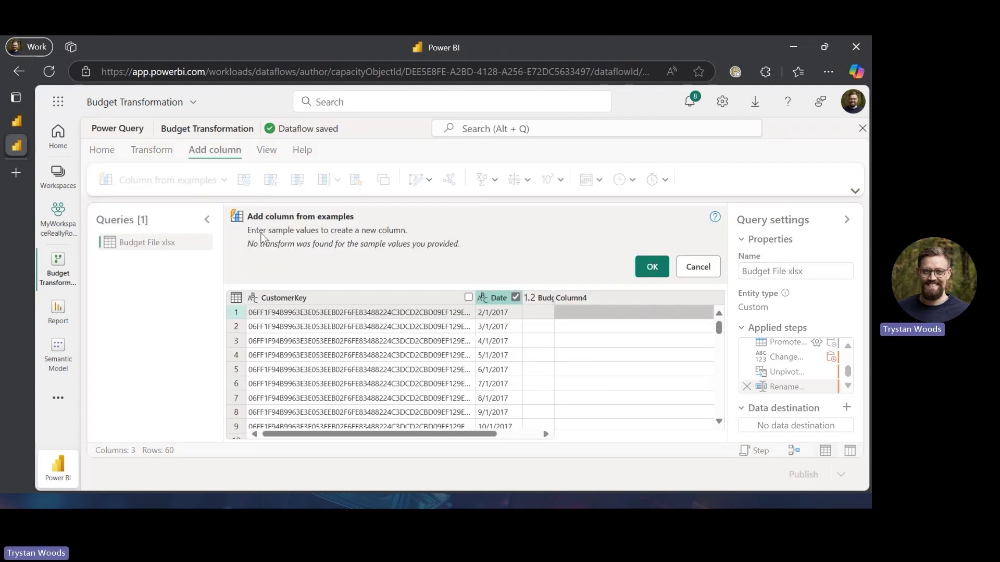
click(595, 314)
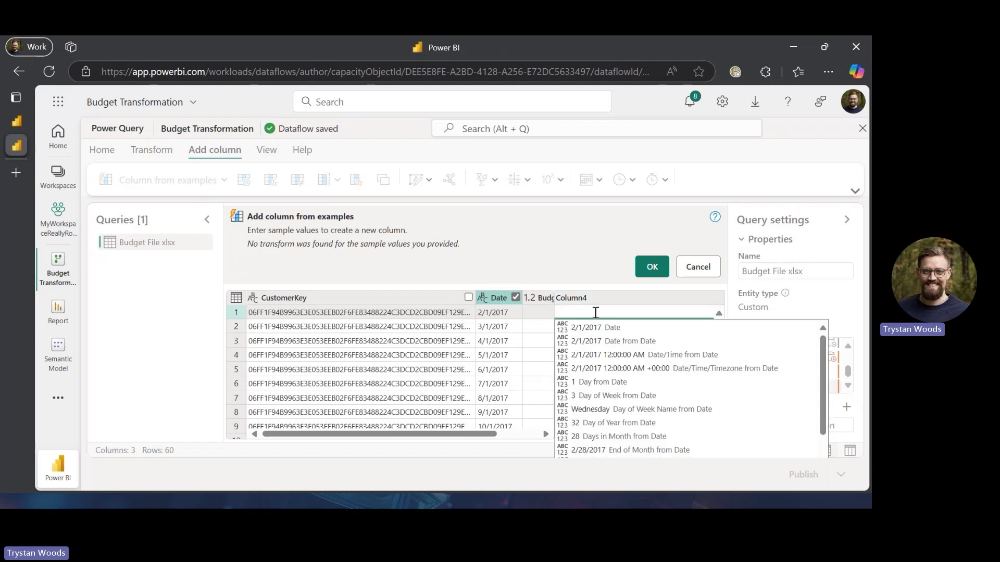
text(20170201)
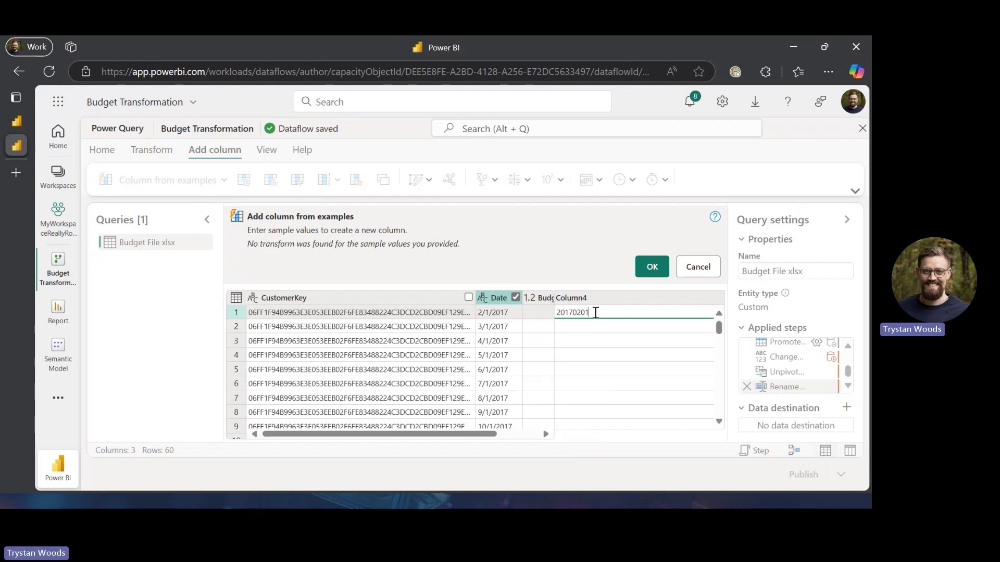
key(Return)
text(201)
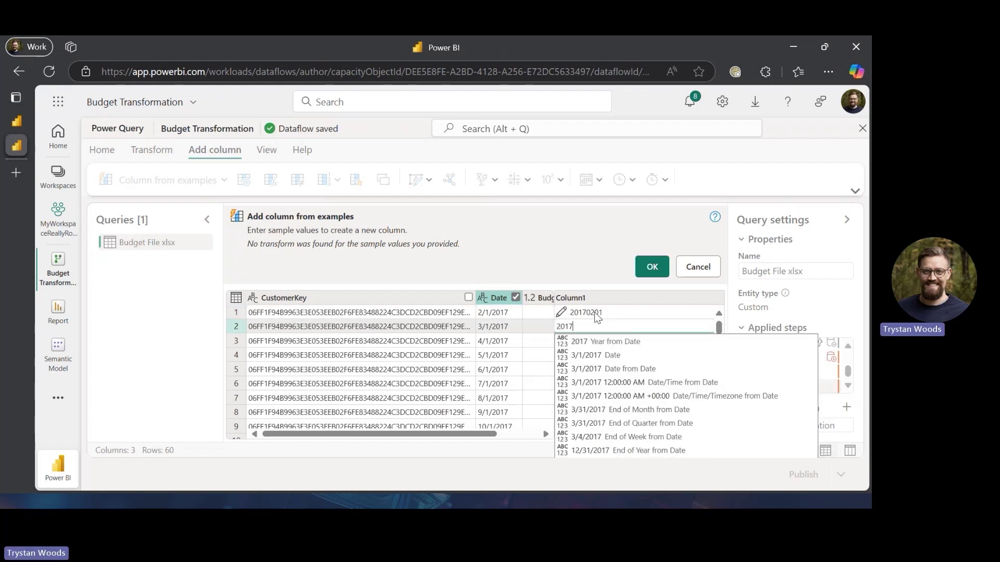
text(70301)
key(Return)
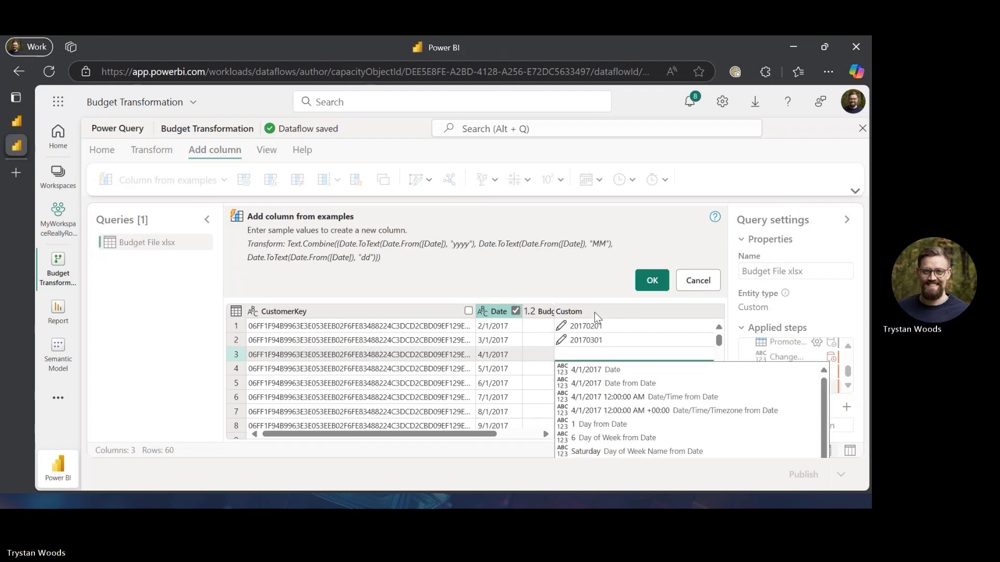
- Name the example-based column DateKey, add it to the query and change its type to whole number
click(594, 276)
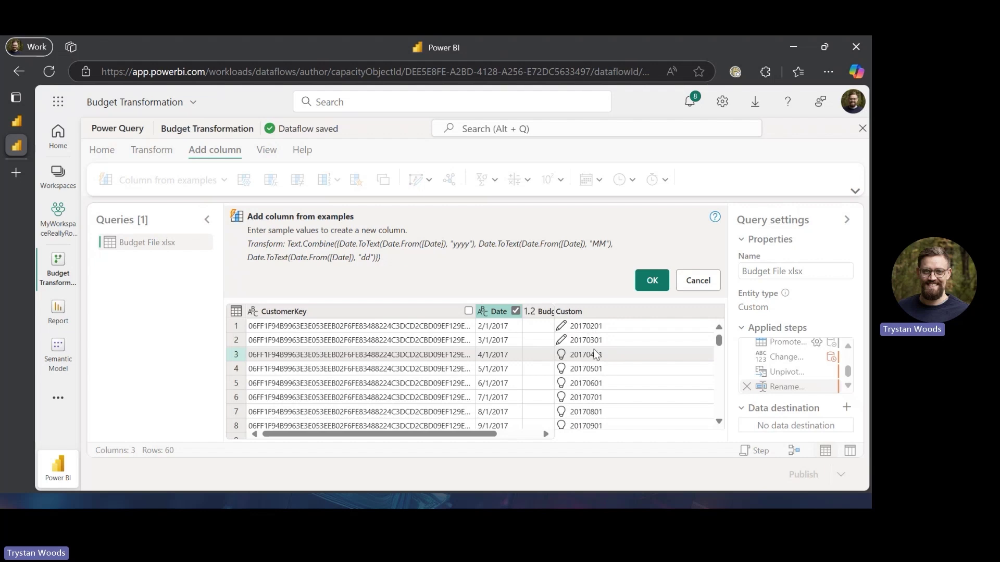
click(661, 280)
click(615, 233)
click(643, 268)
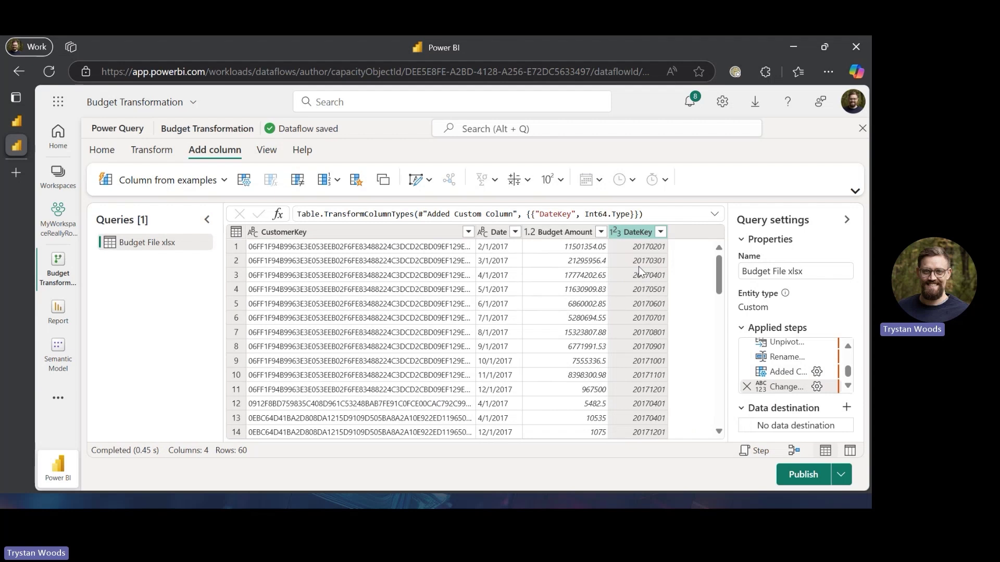
- Remove the Date column and move DateKey between CustomerKey and Budget Amount
click(497, 233)
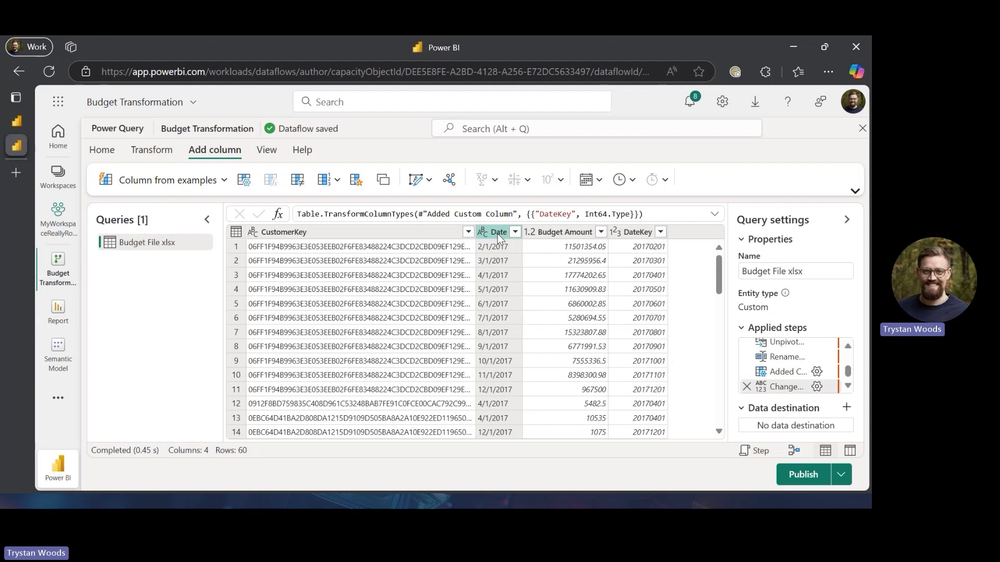
right_click(498, 233)
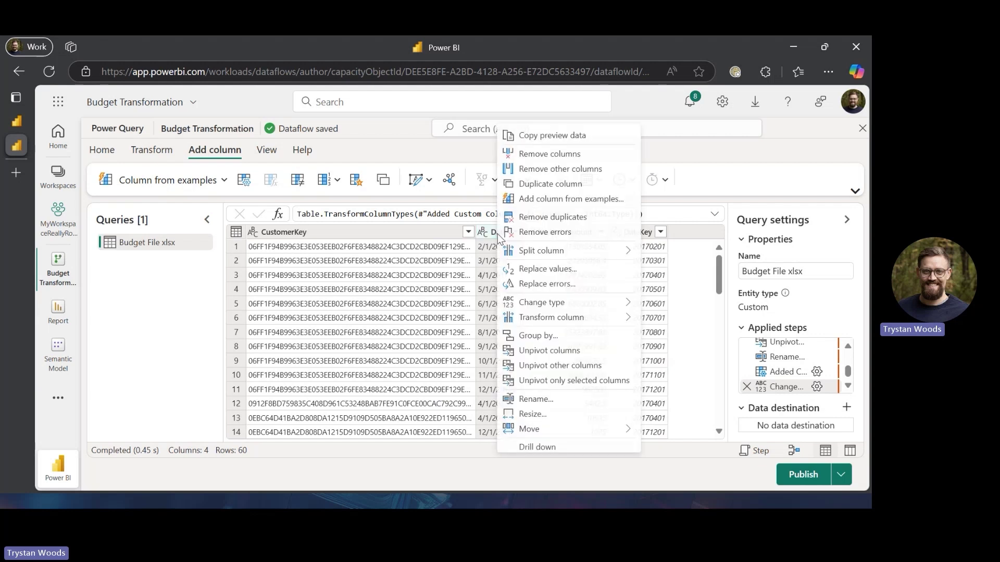
click(555, 152)
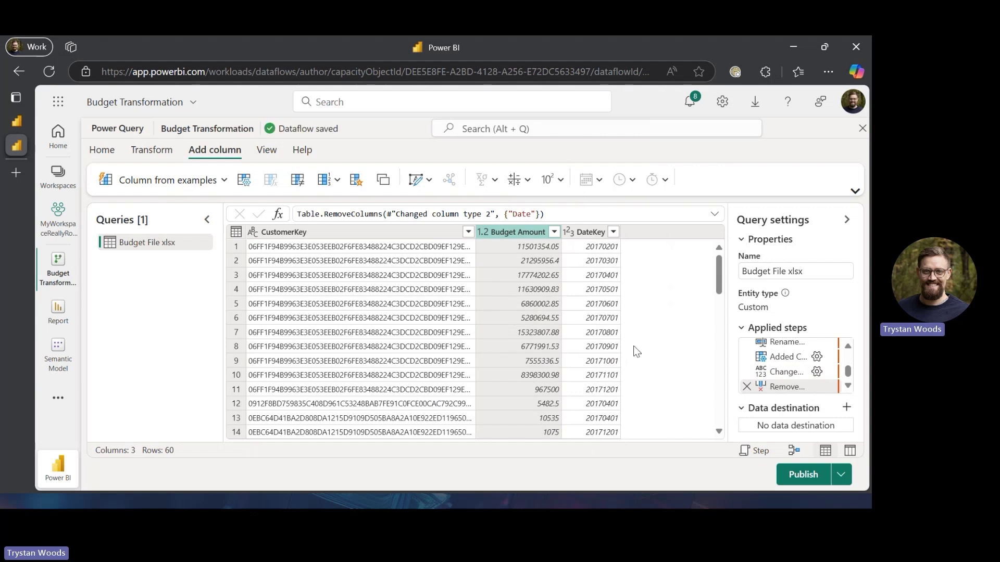
drag(587, 234, 496, 239)
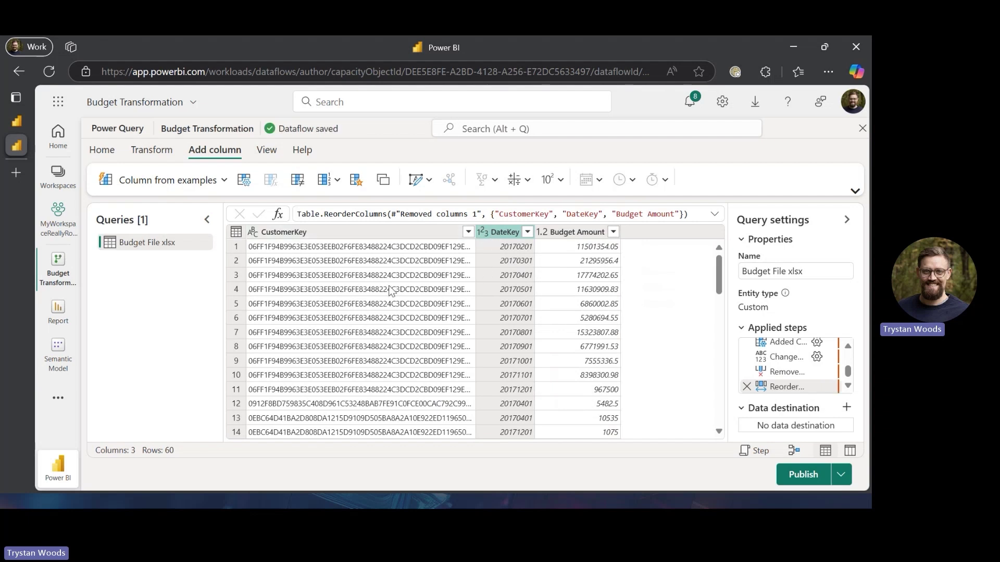
- Add a Lakehouse data destination to the query, targeting a new table in CoolestLakehouse within the MyWorkspaceReallyRocks workspace
click(846, 408)
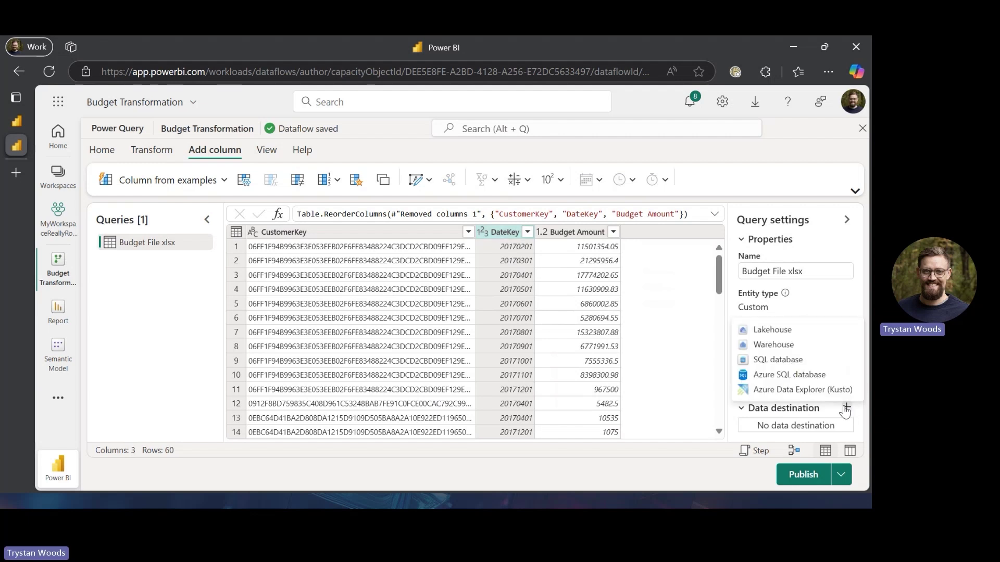
click(763, 330)
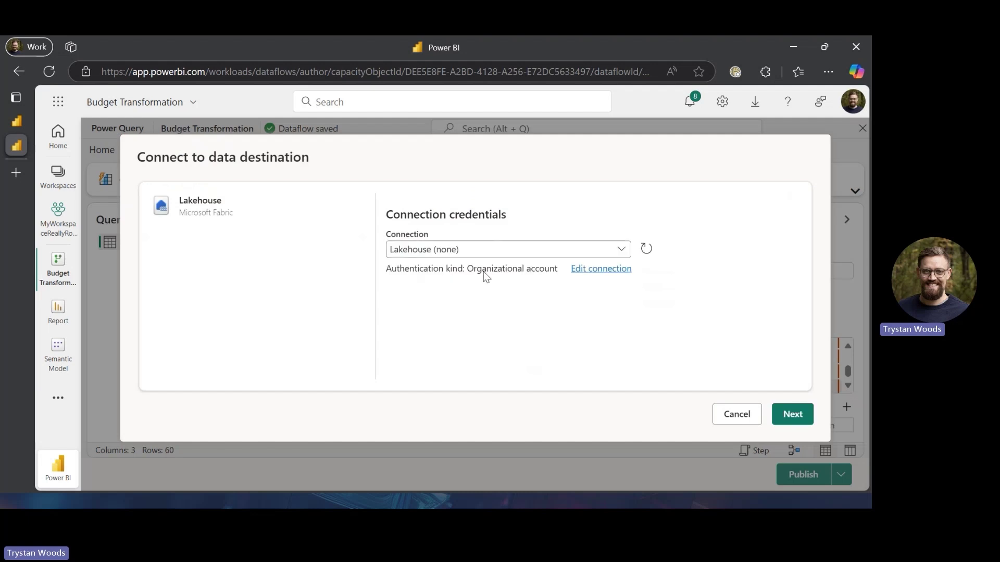
click(785, 415)
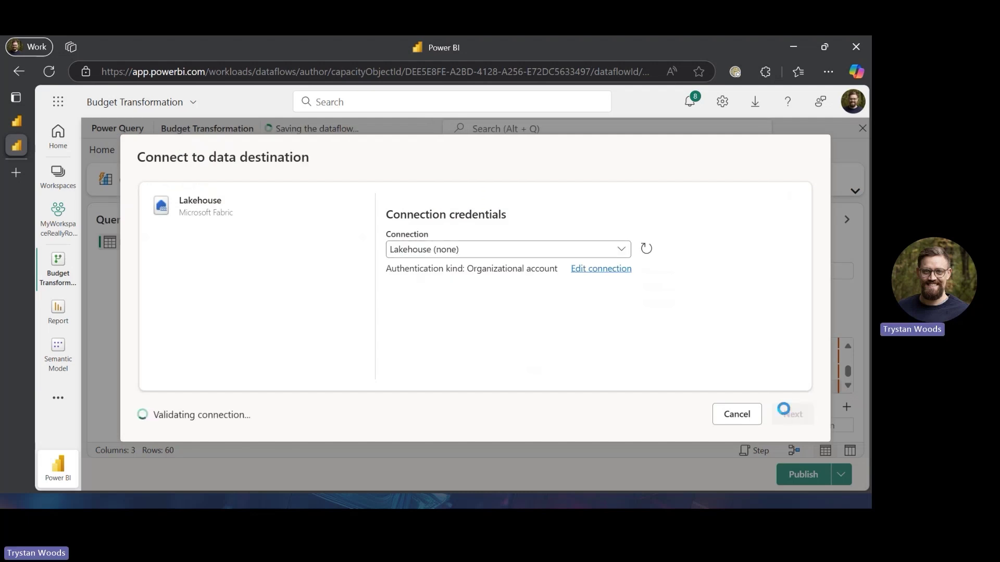
scroll(188, 303, up, 2)
click(188, 303)
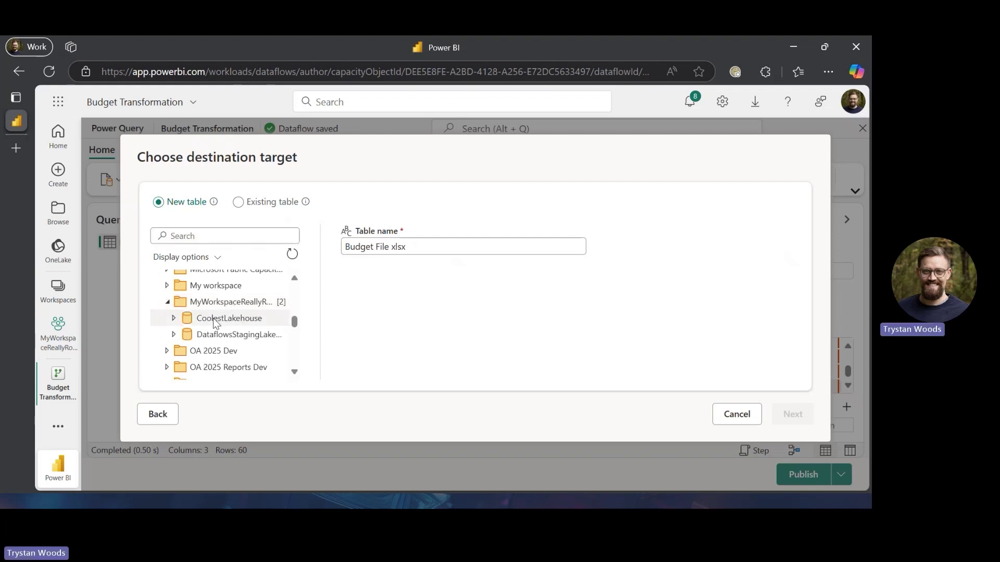
click(213, 319)
- Shorten the new destination table's name to Budget and submit it
click(422, 279)
key(shift+Left)
key(shift+Left)
key(shift+Left)
key(shift+Left)
key(shift+Left)
key(shift+Left)
key(shift+Left)
key(shift+Left)
key(shift+Left)
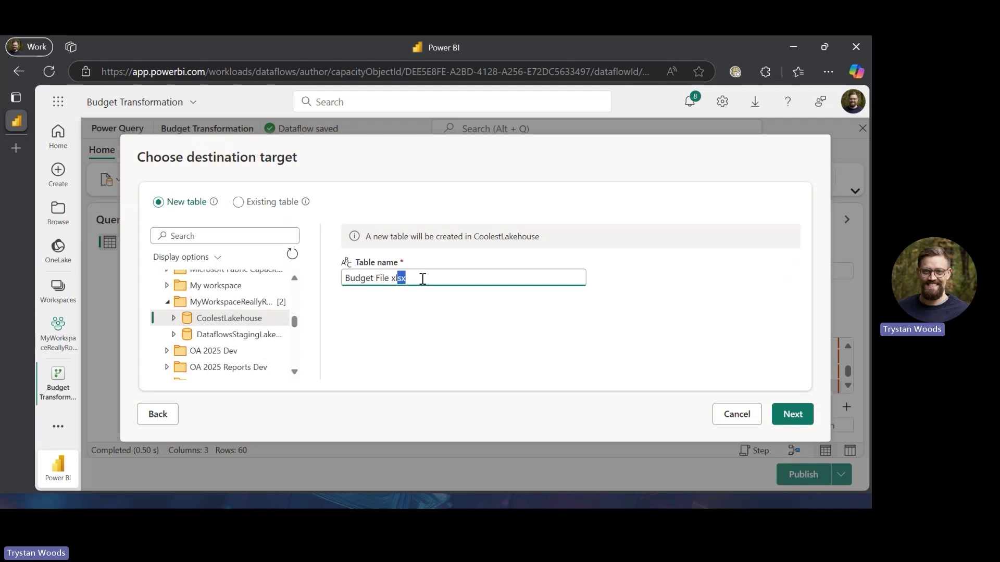
key(BackSpace)
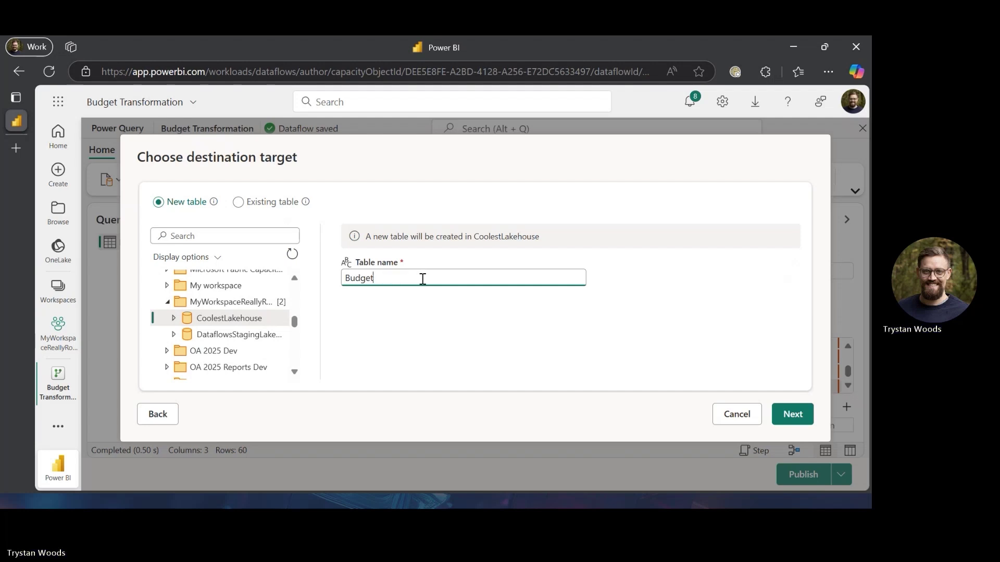
click(787, 418)
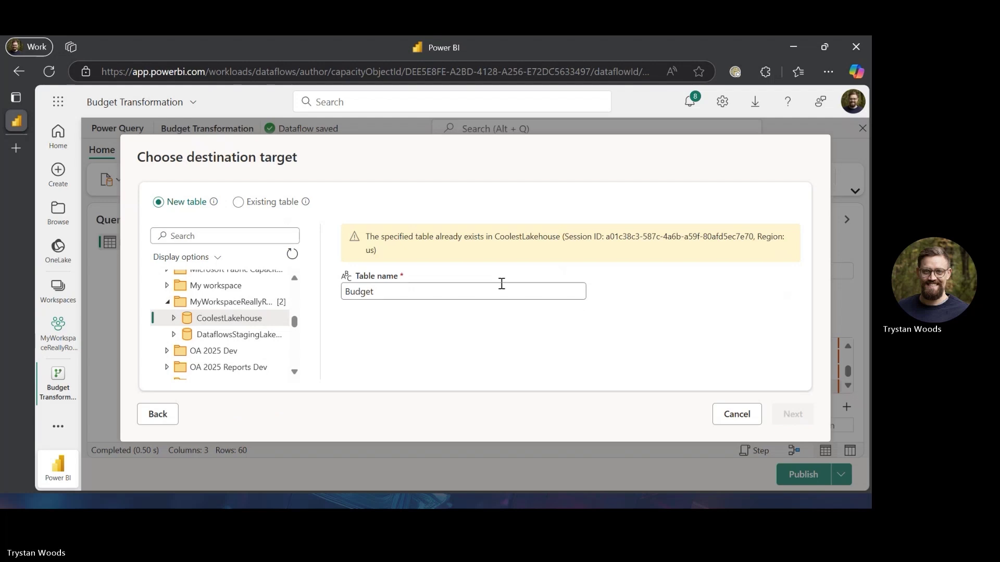
- Change the destination table's name to Budget1 and continue to the destination settings
click(399, 290)
text(1)
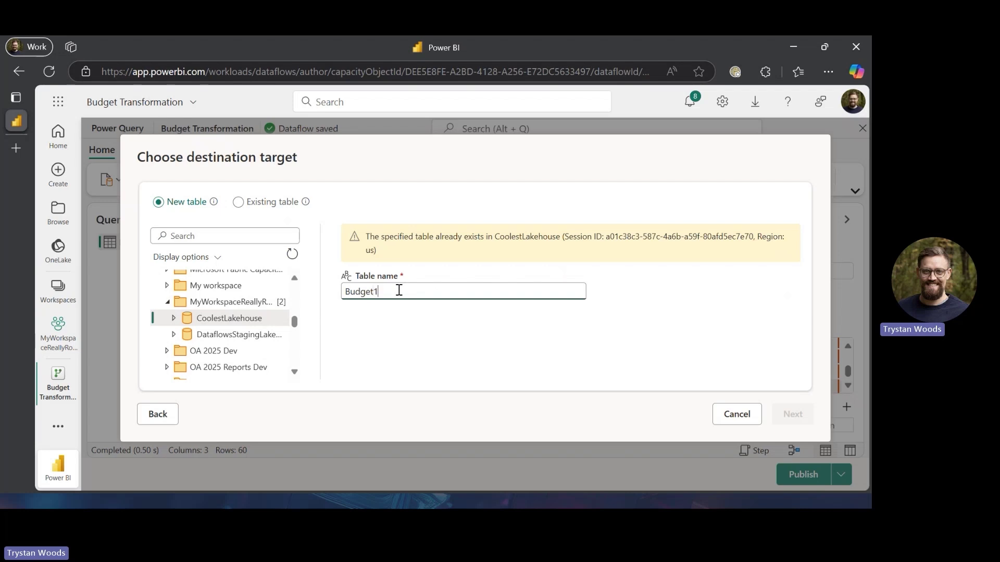
click(799, 417)
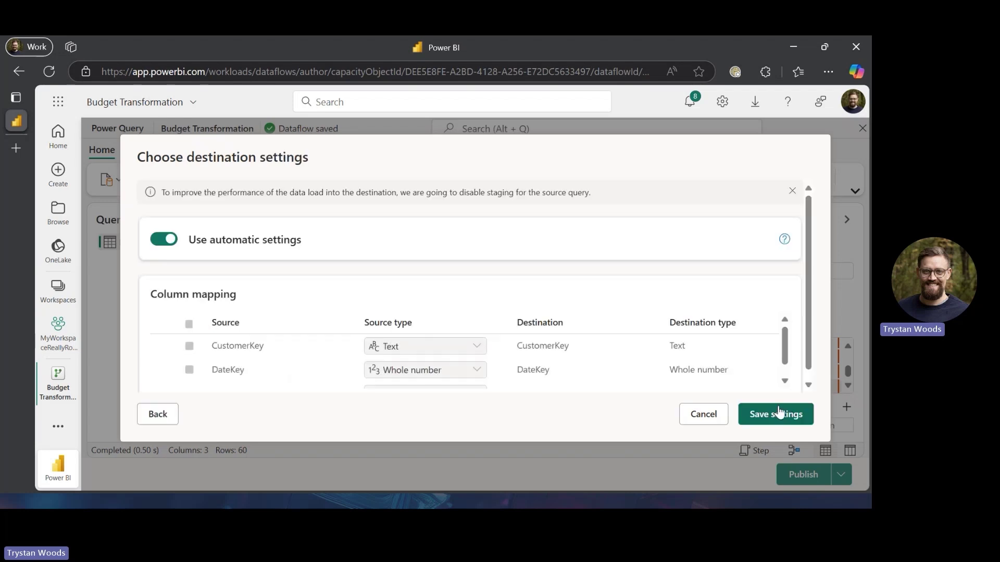
- Review the column mapping, save the destination with automatic settings, and publish the dataflow
scroll(435, 258, down, 1)
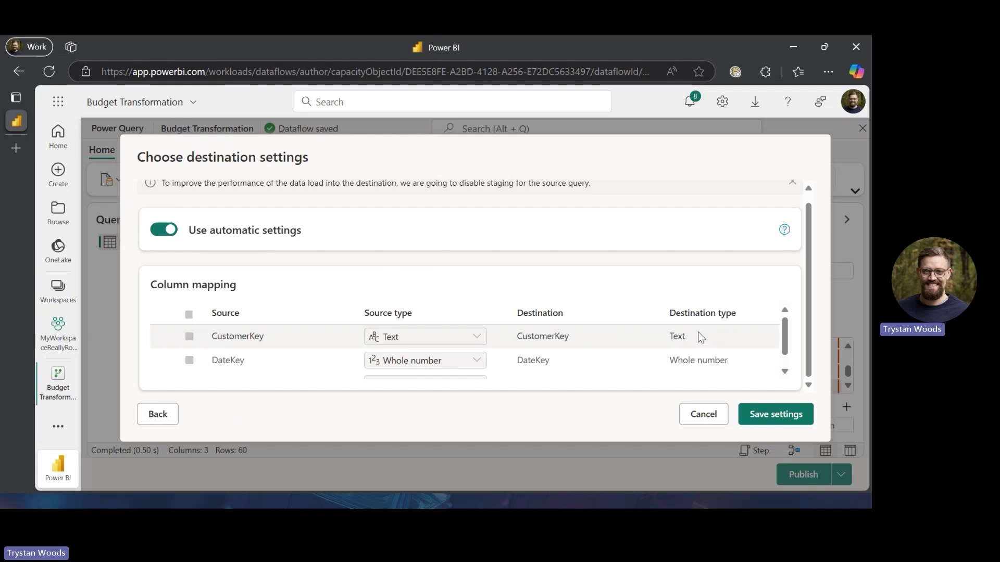
scroll(671, 345, down, 1)
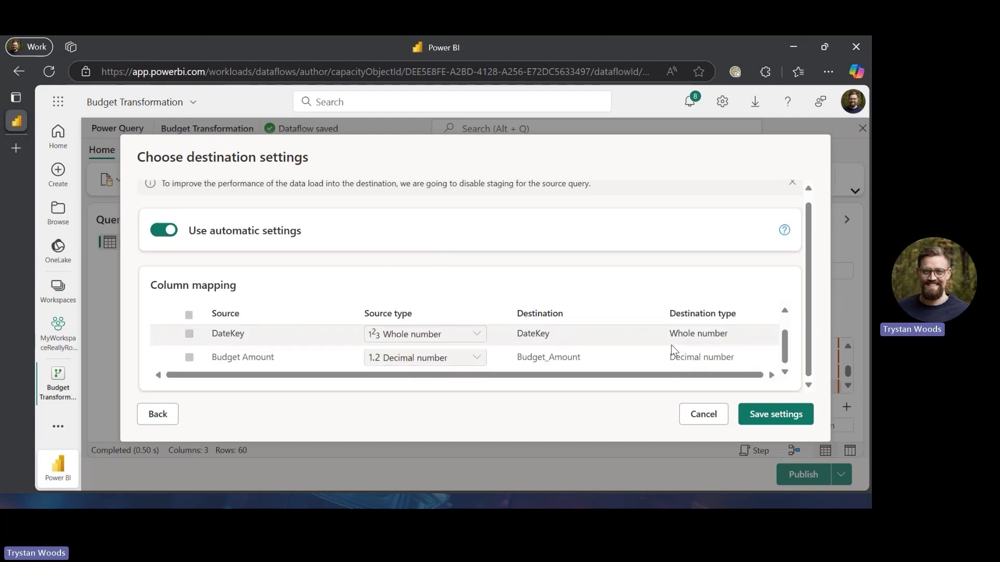
scroll(671, 346, up, 1)
click(782, 415)
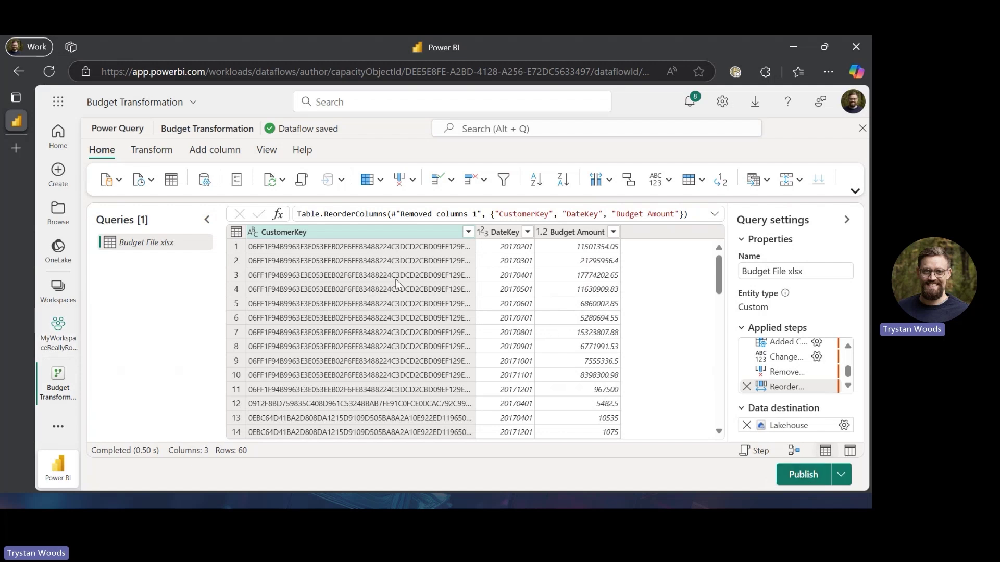
click(816, 480)
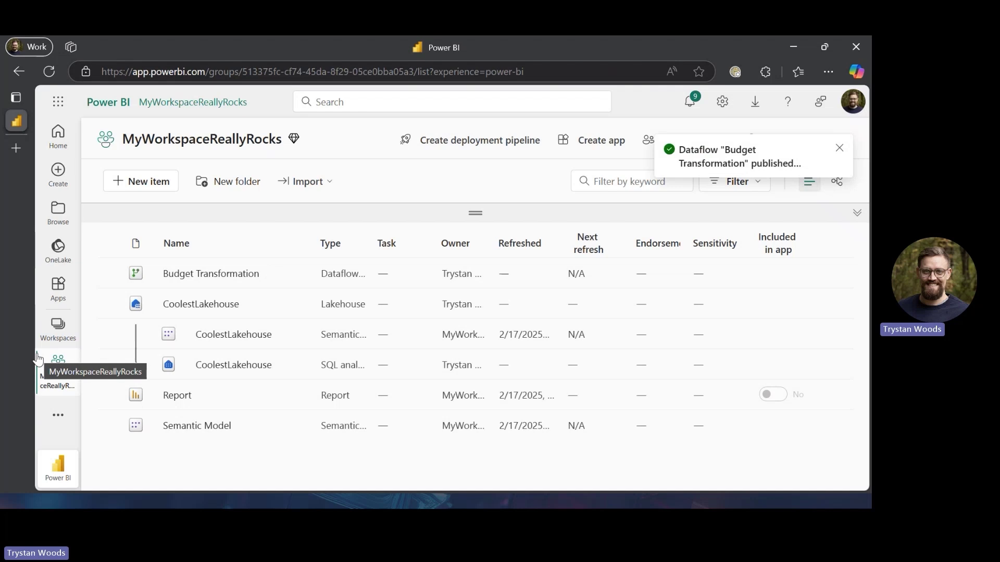
- Open CoolestLakehouse from the workspace and refresh its list of tables
click(198, 305)
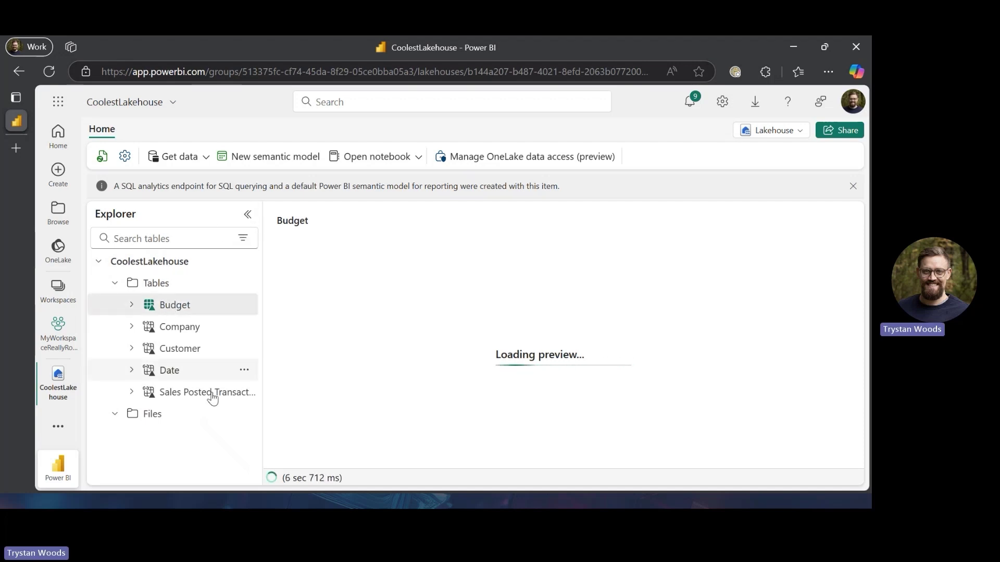
click(244, 284)
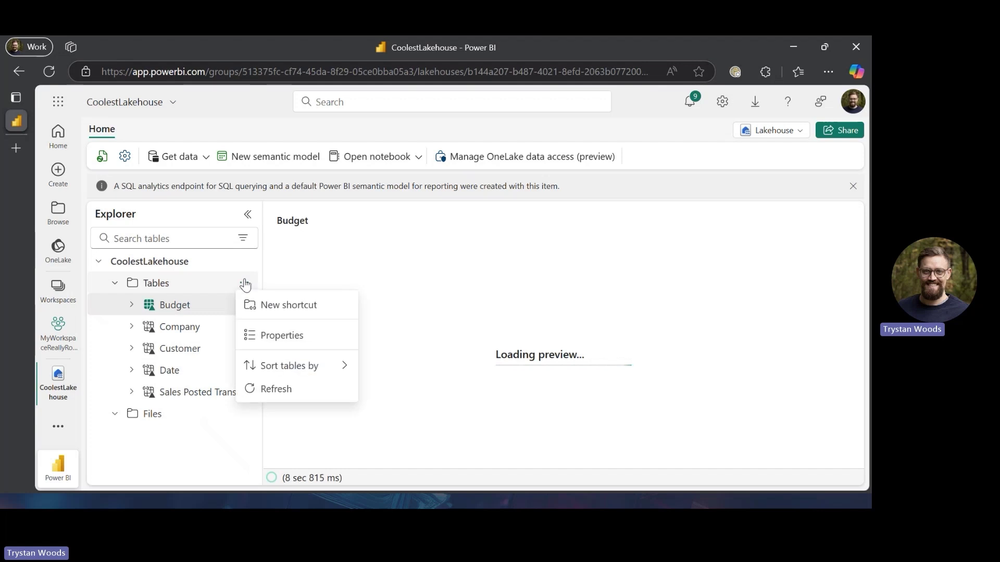
click(276, 389)
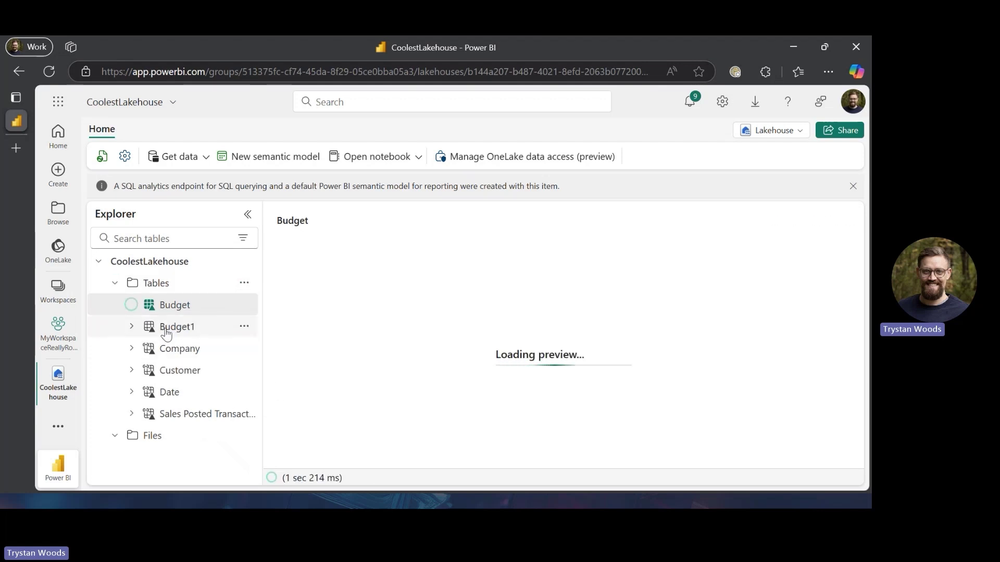
click(244, 284)
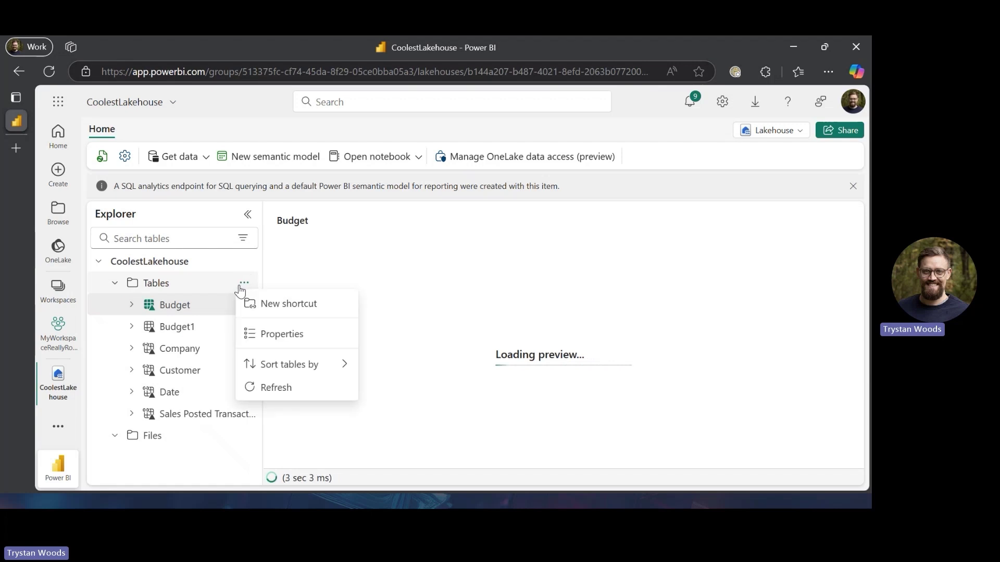
click(266, 390)
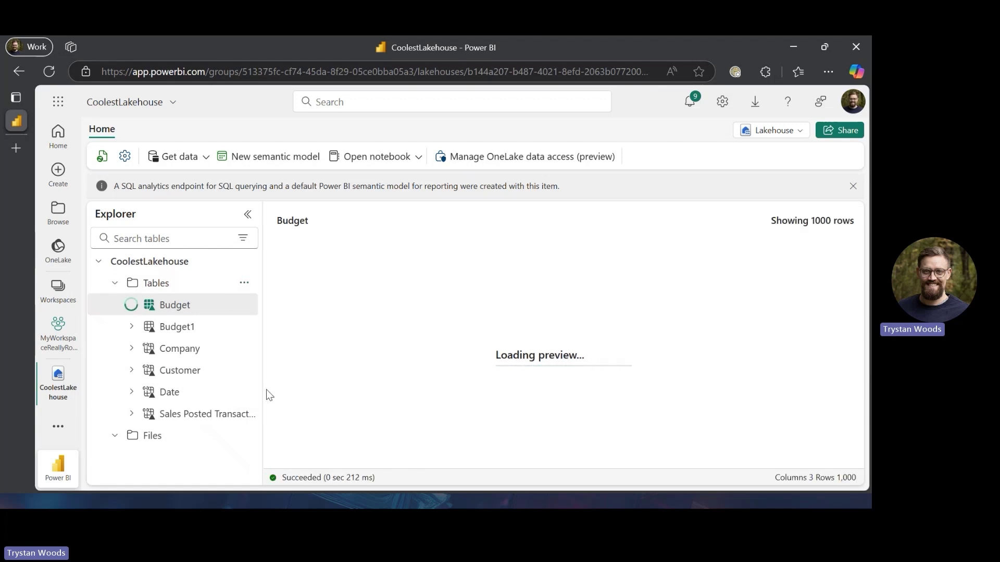
- Return to MyWorkspaceReallyRocks, open the data model of Semantic Model, and switch it to editing mode
click(61, 285)
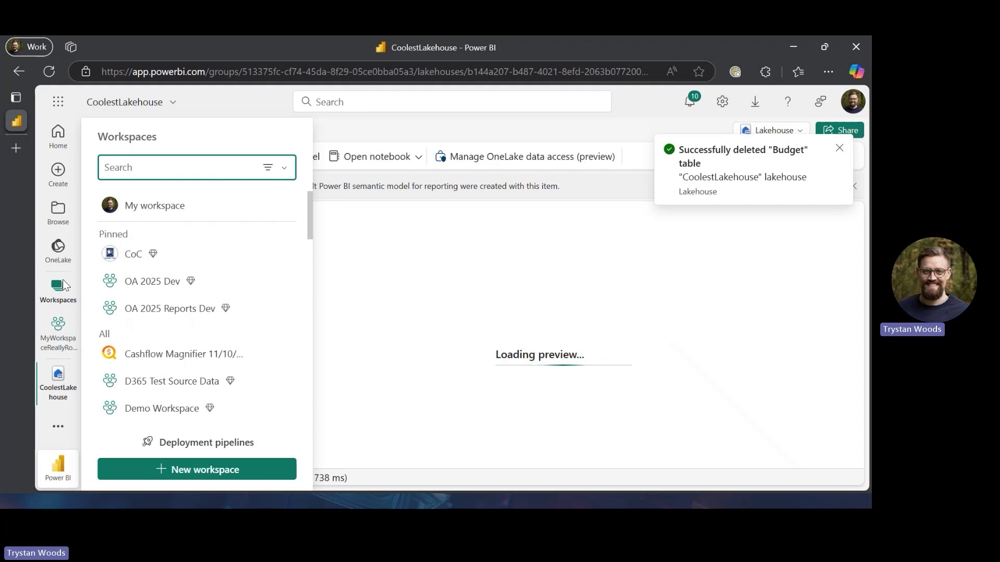
click(58, 341)
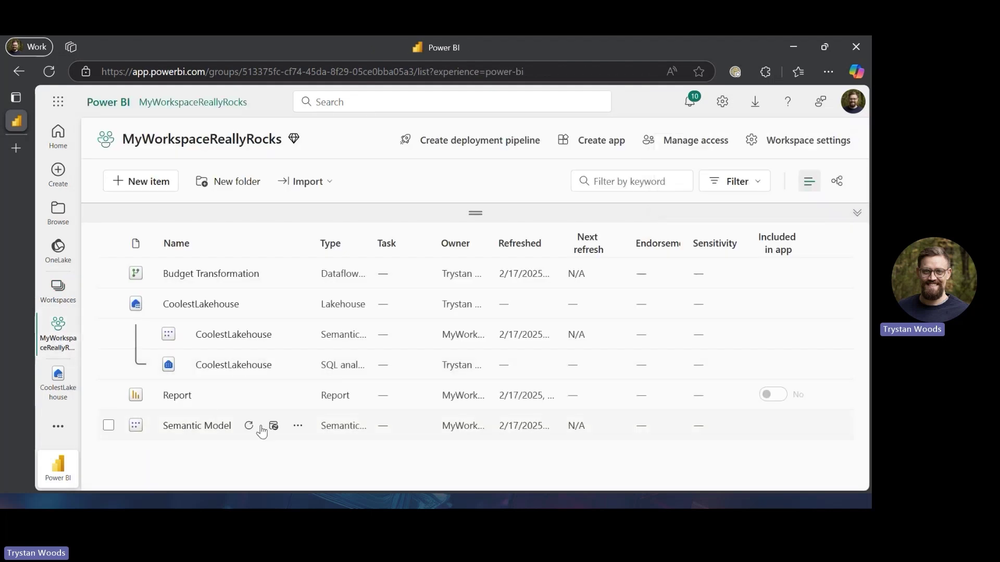
click(298, 426)
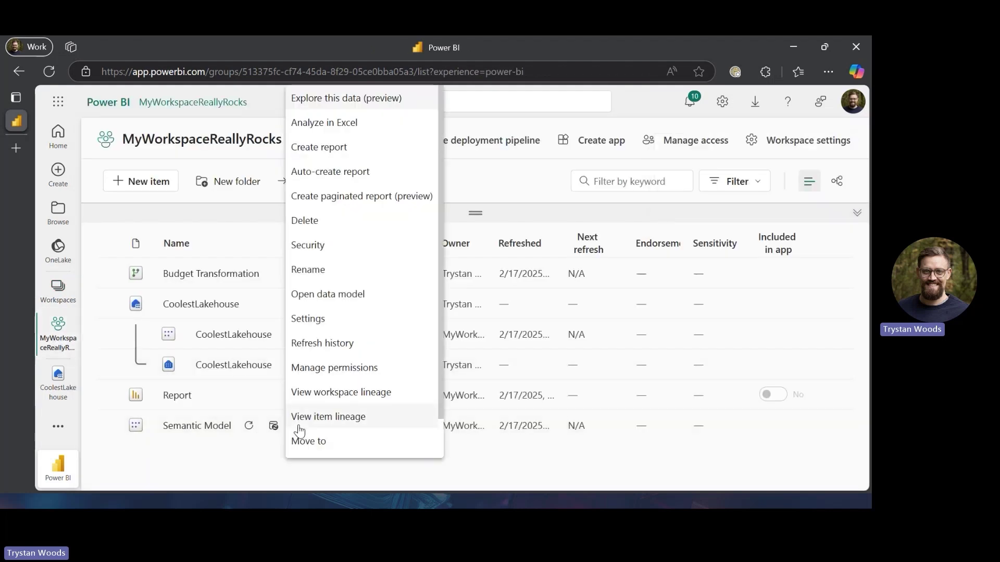
click(327, 295)
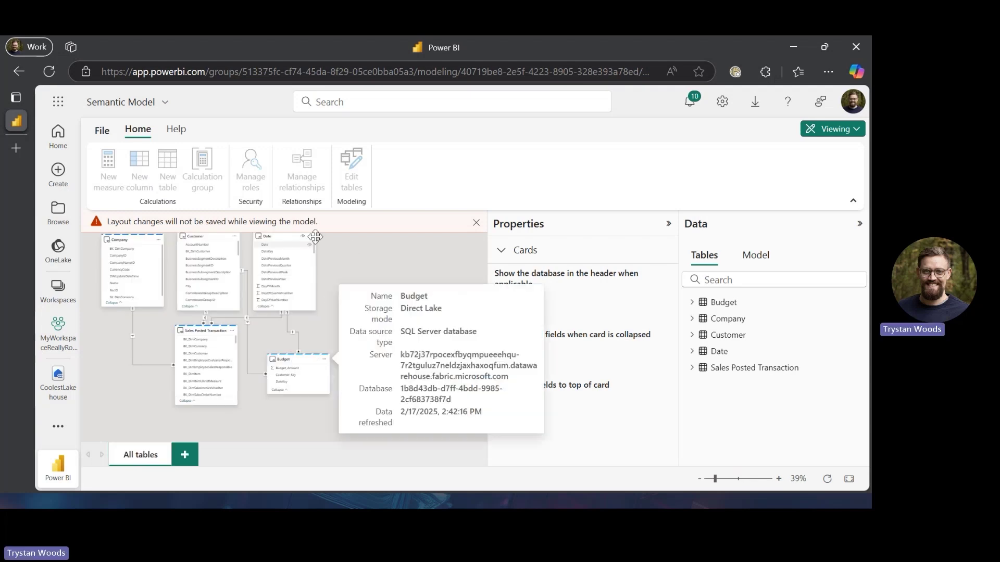
click(836, 129)
click(738, 170)
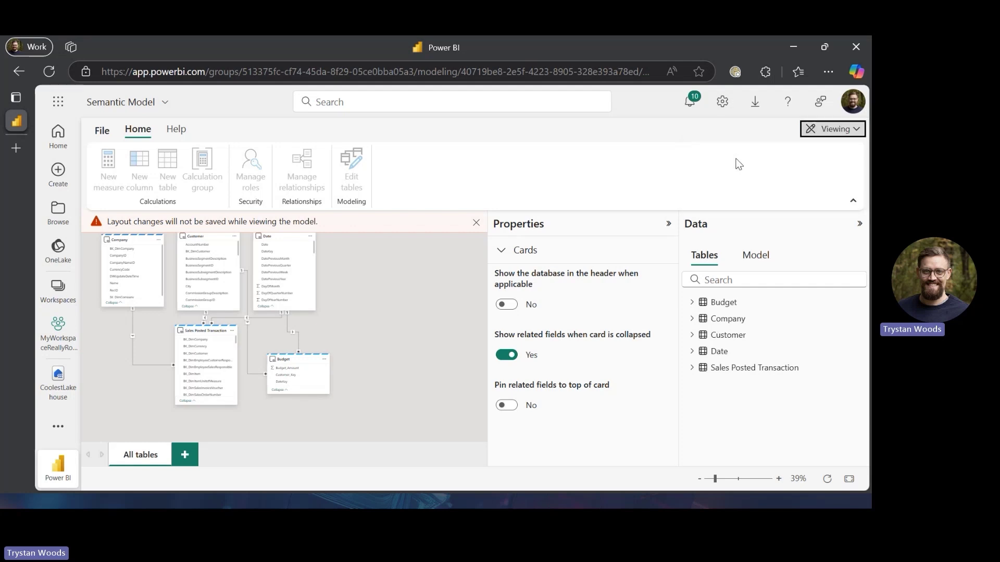
- Delete the Budget table from the semantic model
click(283, 363)
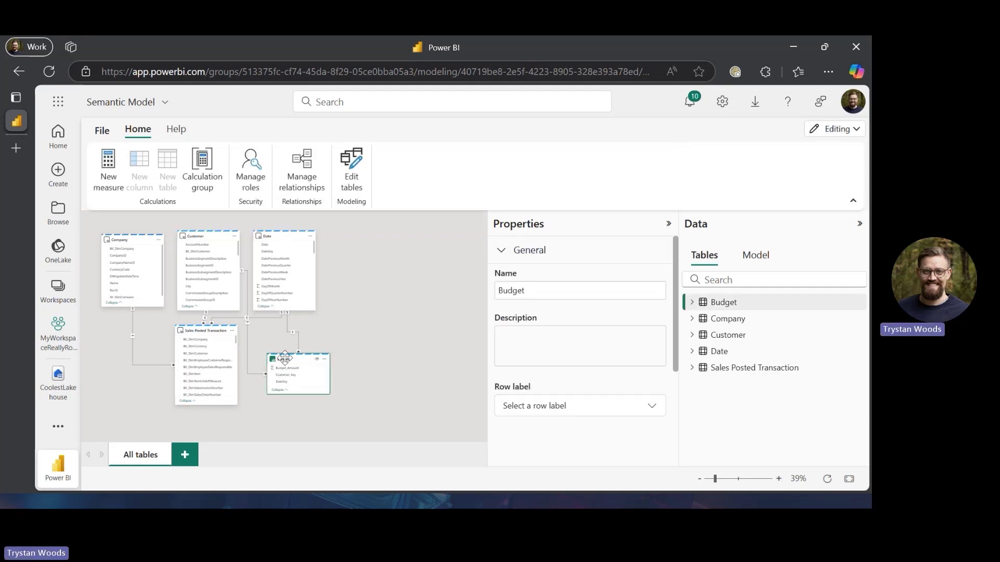
click(325, 360)
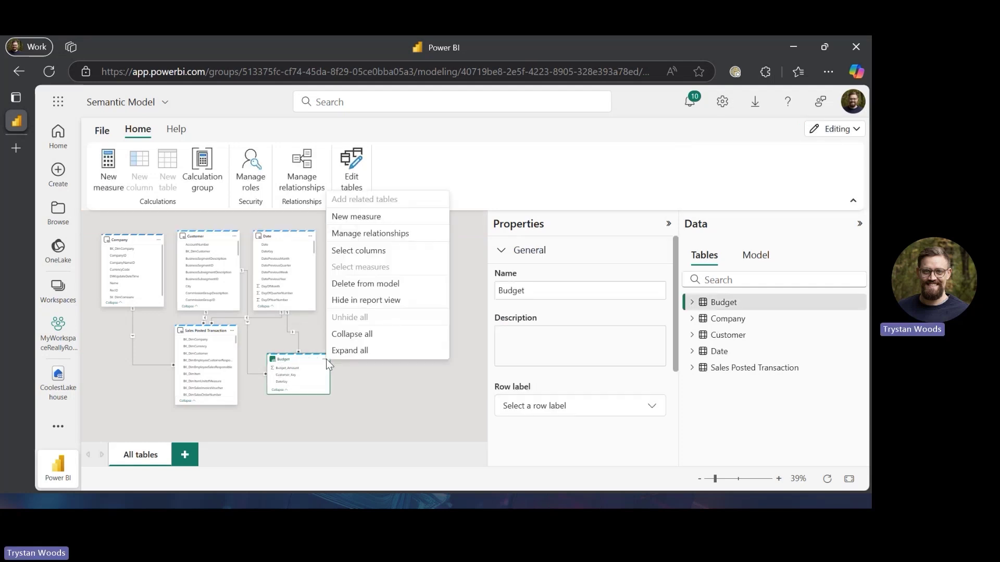
click(355, 284)
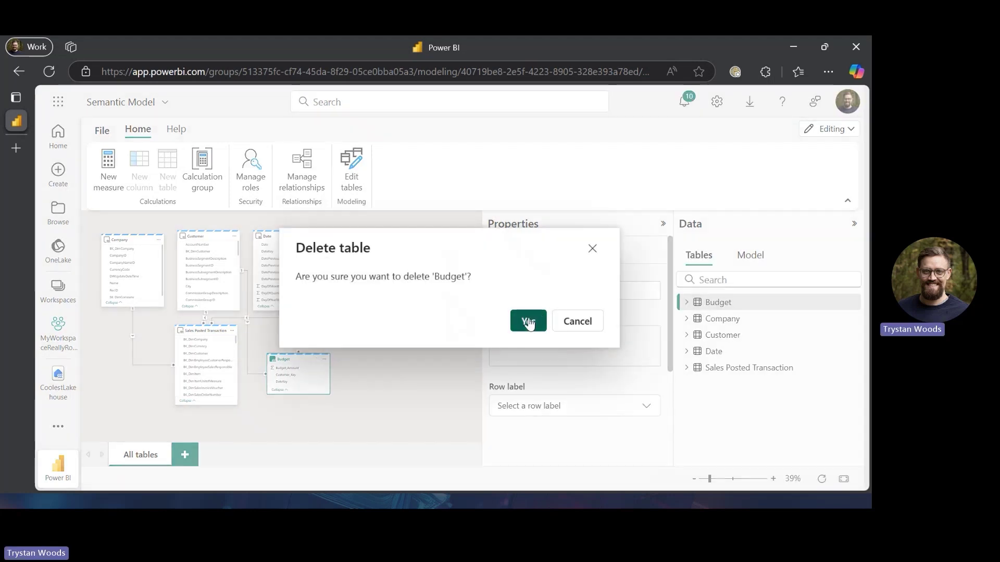
click(527, 320)
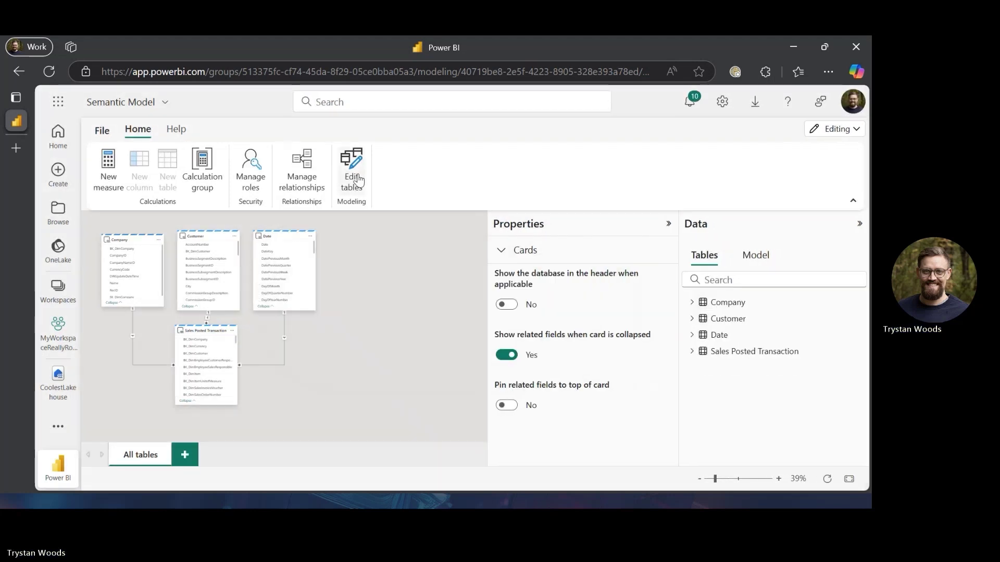
- Add the Budget1 table from the dbo schema to the semantic model
click(340, 182)
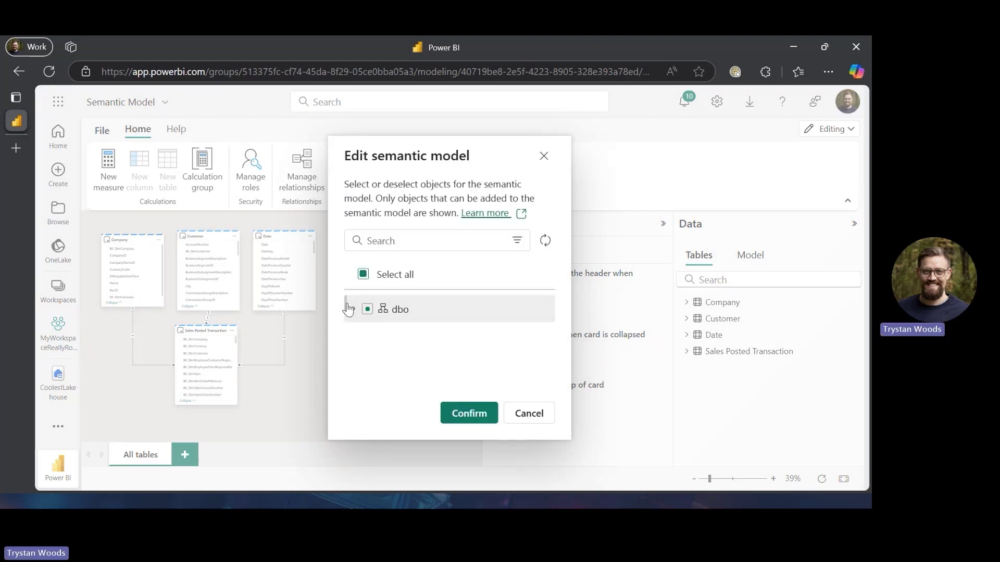
click(356, 311)
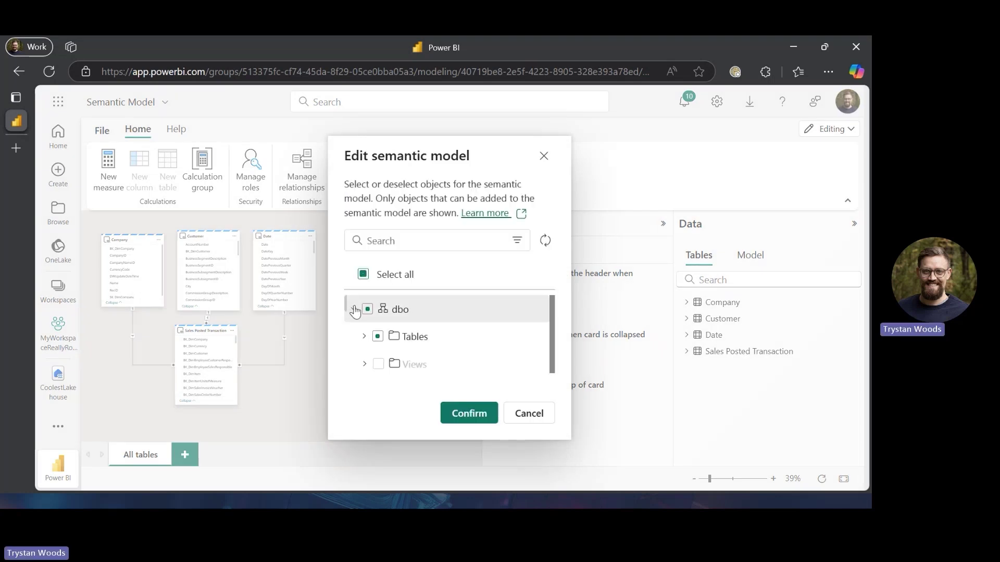
click(364, 338)
scroll(364, 339, down, 1)
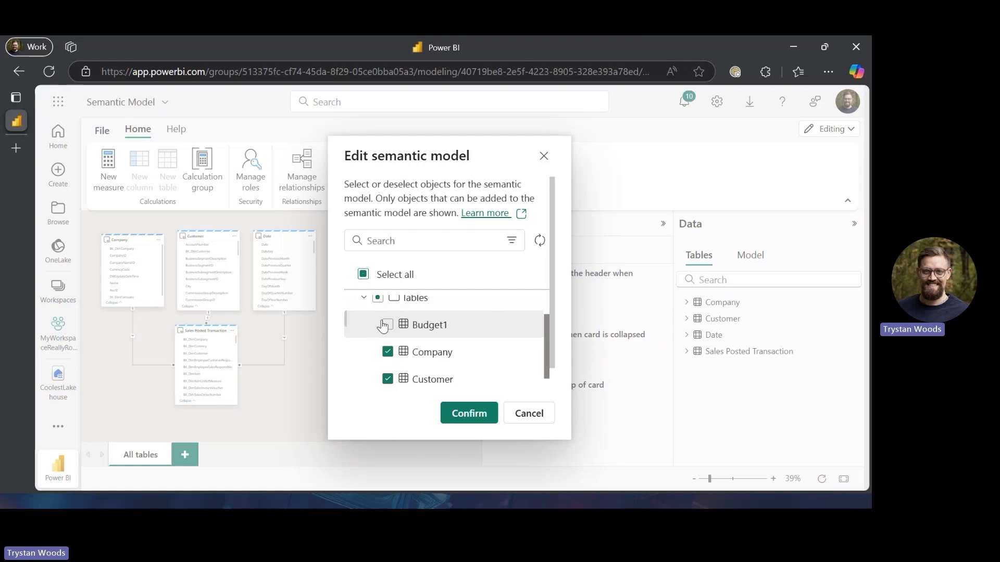
click(386, 324)
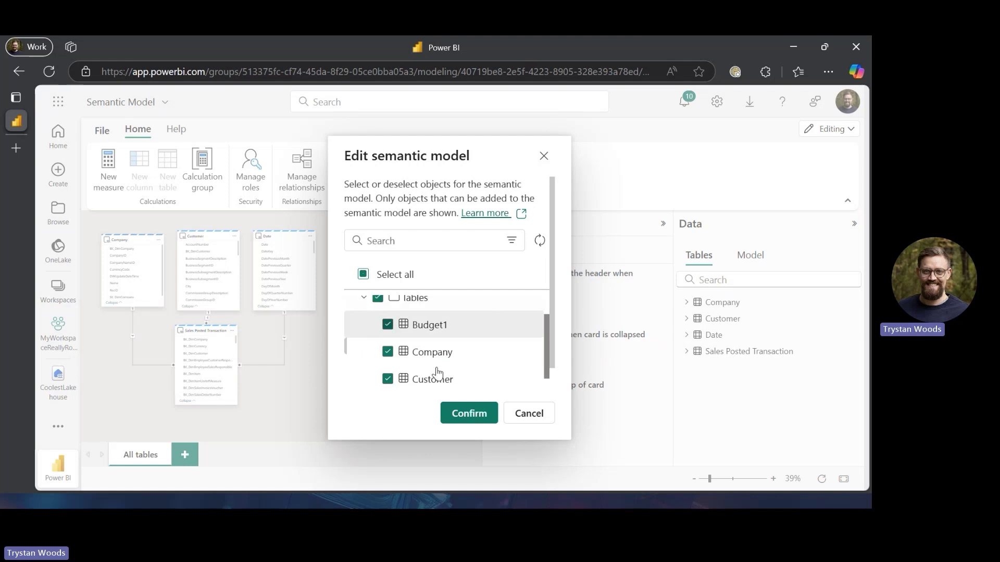
click(462, 413)
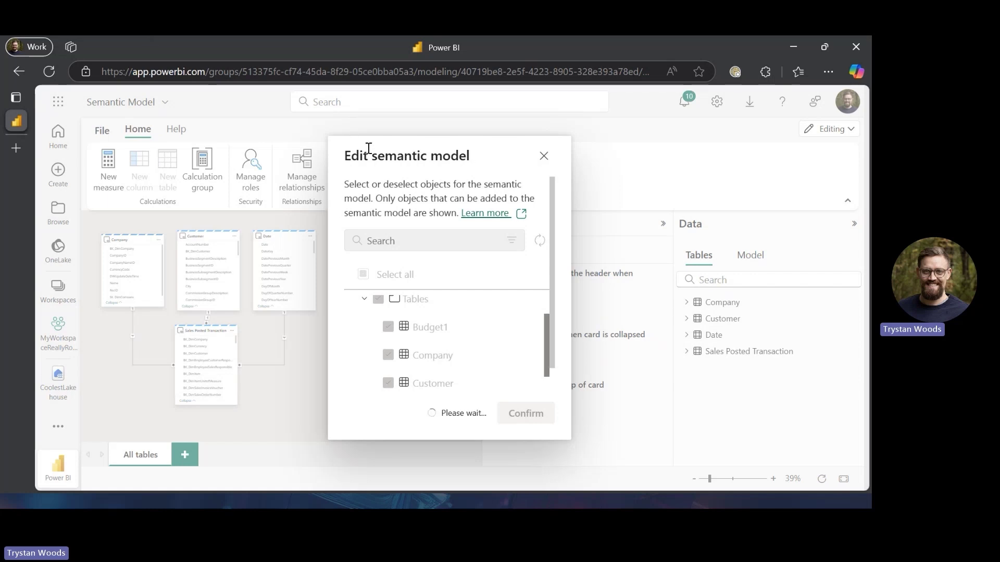
drag(371, 152, 471, 157)
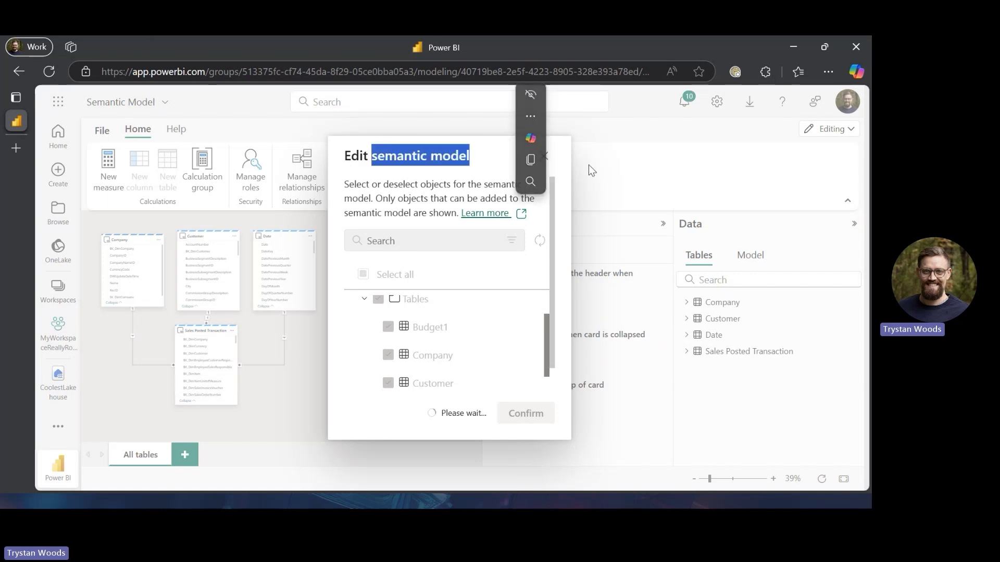
click(651, 143)
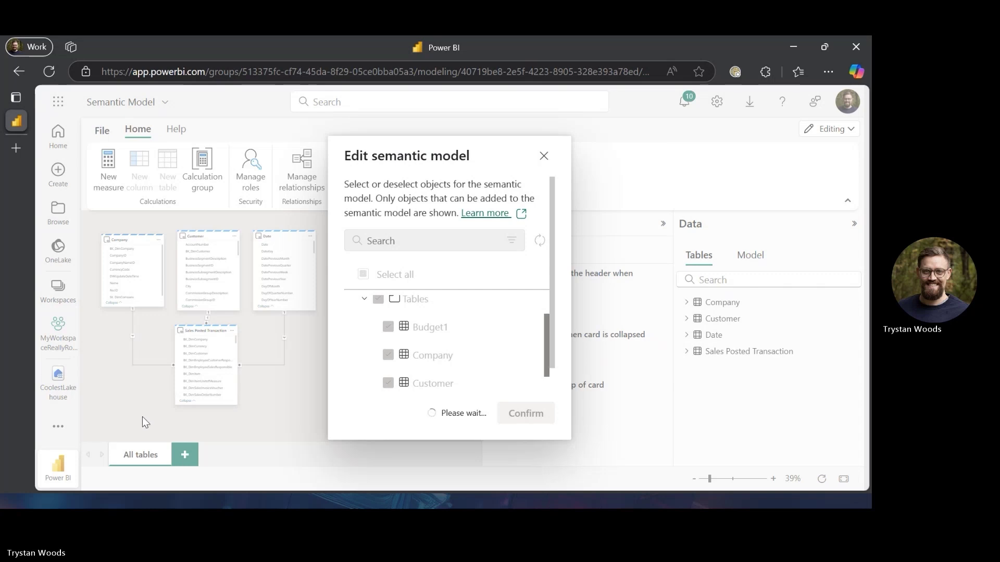
- Move the Budget1 table card in the diagram to the space below Date, beside Sales Posted Transaction
drag(358, 308, 325, 338)
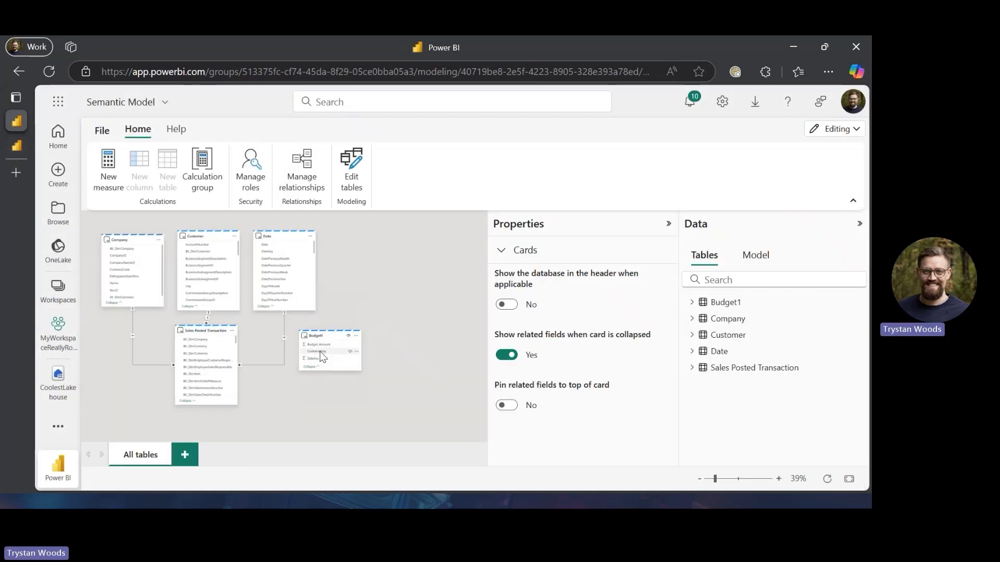
- Create an active many-to-one relationship from Budget1's CustomerKey to Customer's BK_DimCustomer with single cross-filter direction
drag(320, 352, 195, 252)
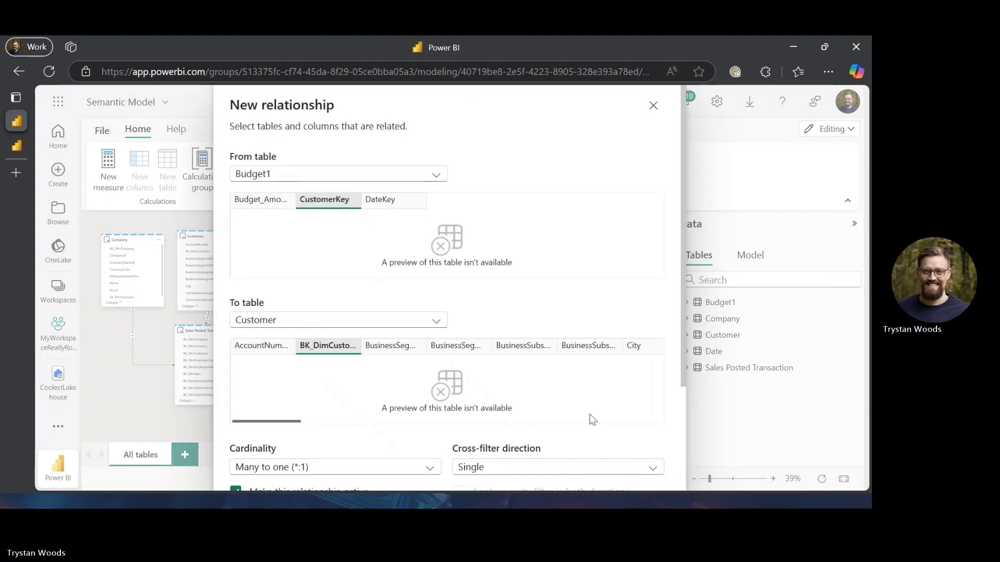
scroll(589, 414, down, 3)
click(583, 462)
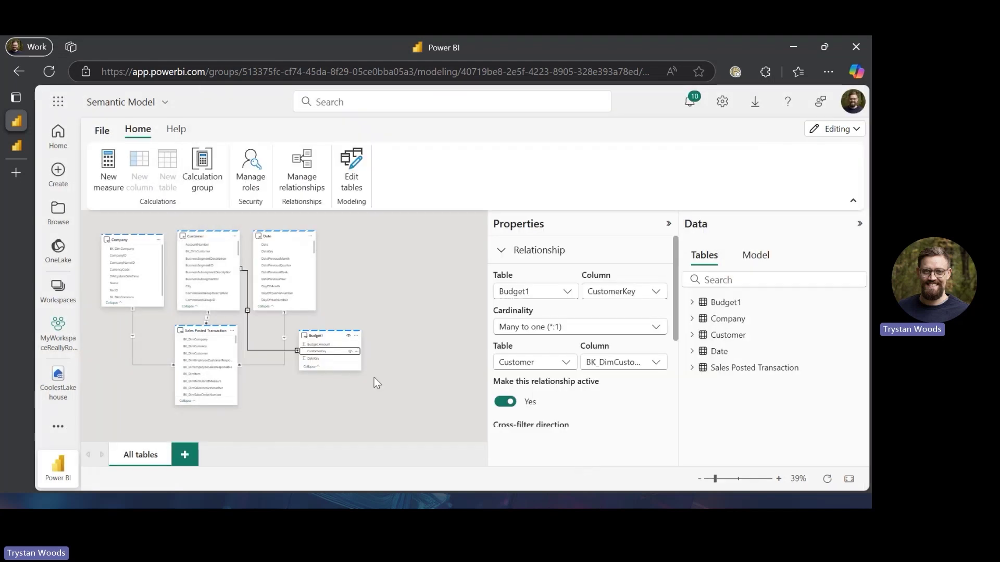
- Create an active many-to-one relationship from Budget1's DateKey to Date's DateKey with single cross-filter direction
drag(320, 359, 276, 249)
scroll(586, 383, down, 3)
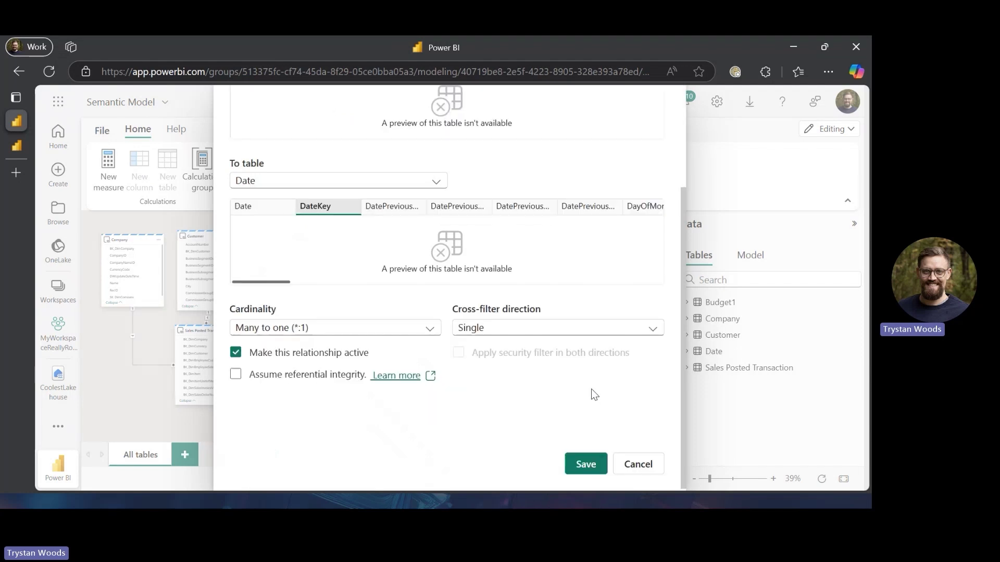
click(583, 471)
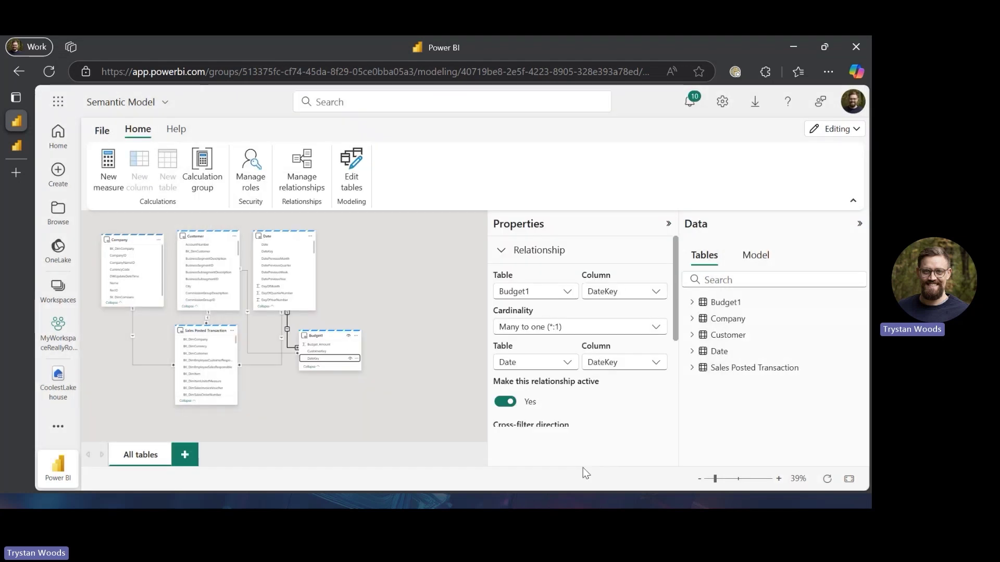
- Rearrange the diagram by placing Budget1 closer beneath Date and shifting Sales Posted Transaction away from it toward Company
drag(326, 336, 305, 343)
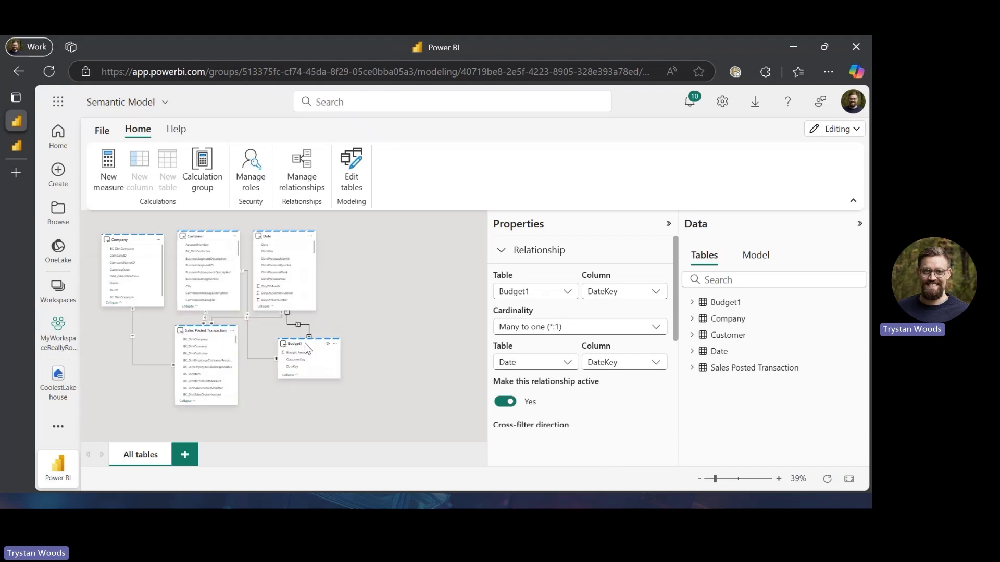
mouse_move(193, 337)
drag(199, 331, 176, 334)
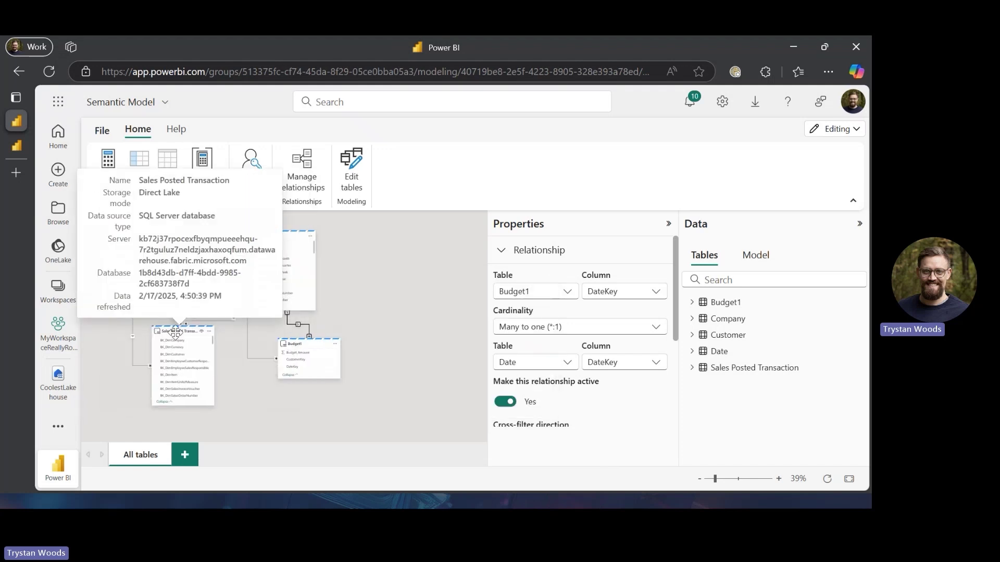
mouse_move(295, 343)
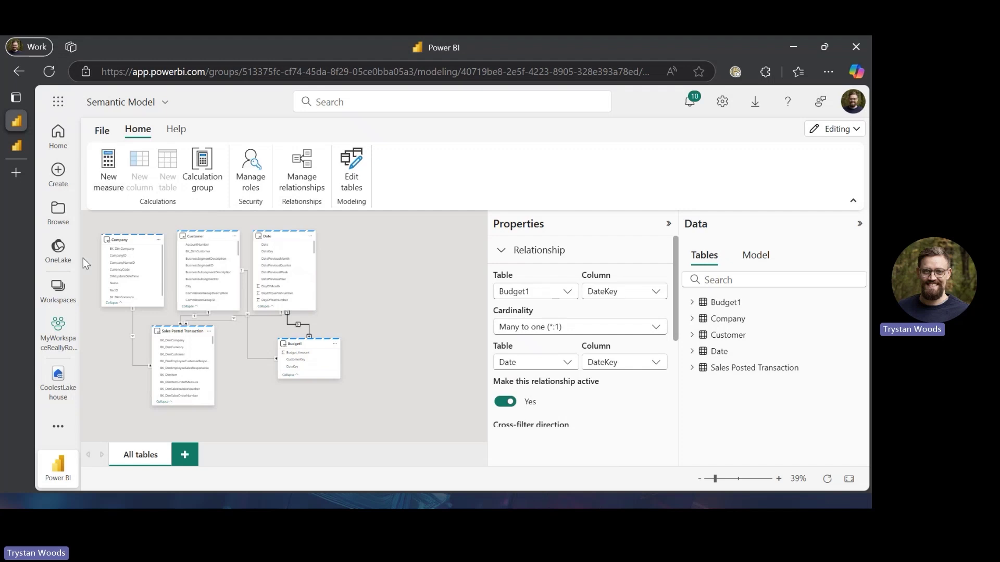
- Switch to the browser tab with Report, open the report for editing, and select the existing table visual on Page 1
click(23, 146)
click(18, 121)
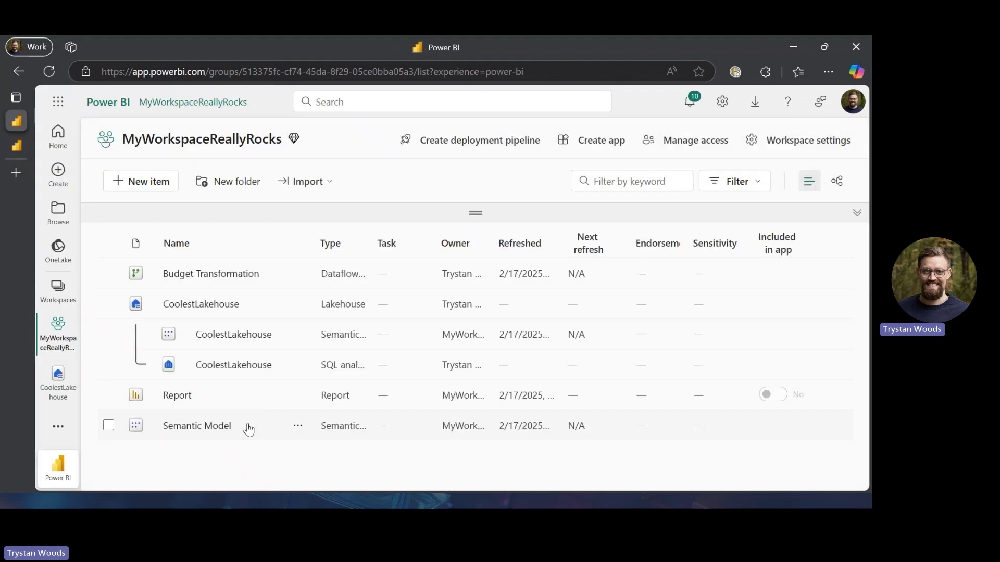
click(26, 146)
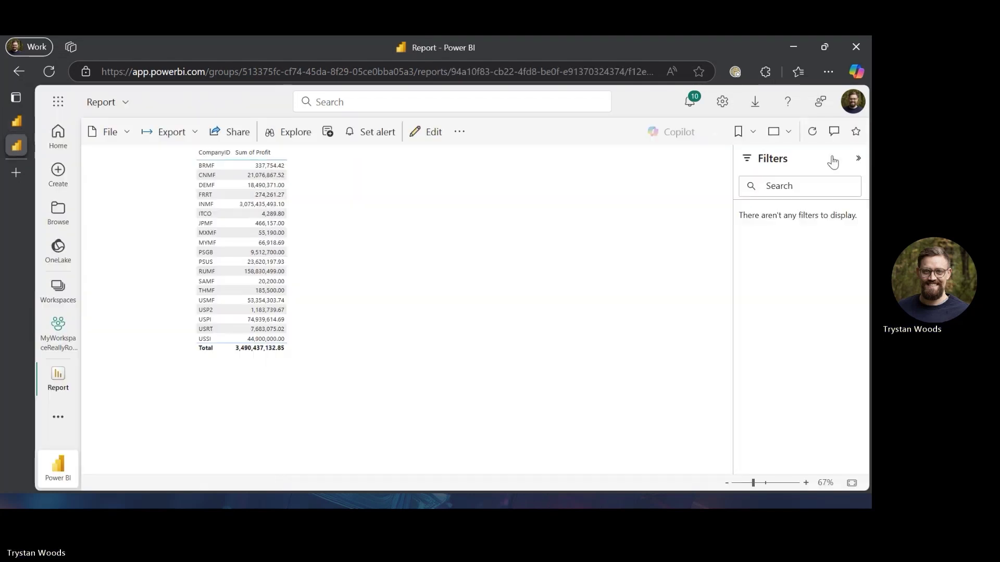
click(434, 133)
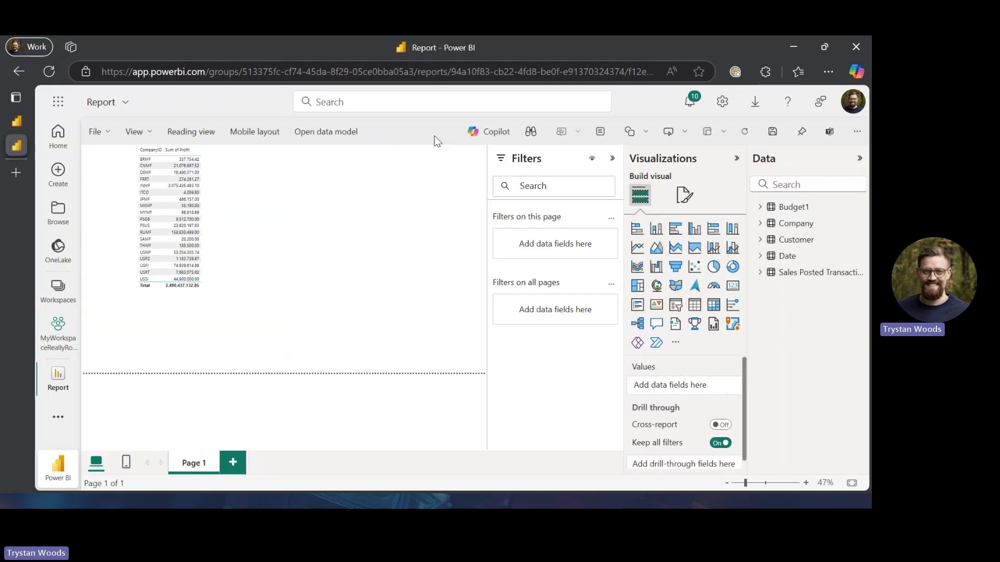
click(761, 208)
click(762, 207)
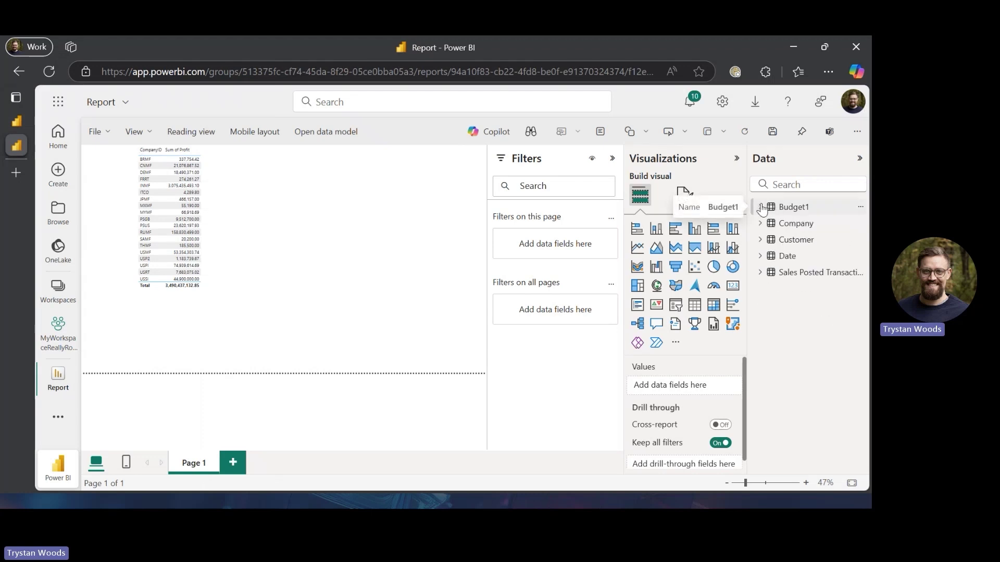
click(250, 222)
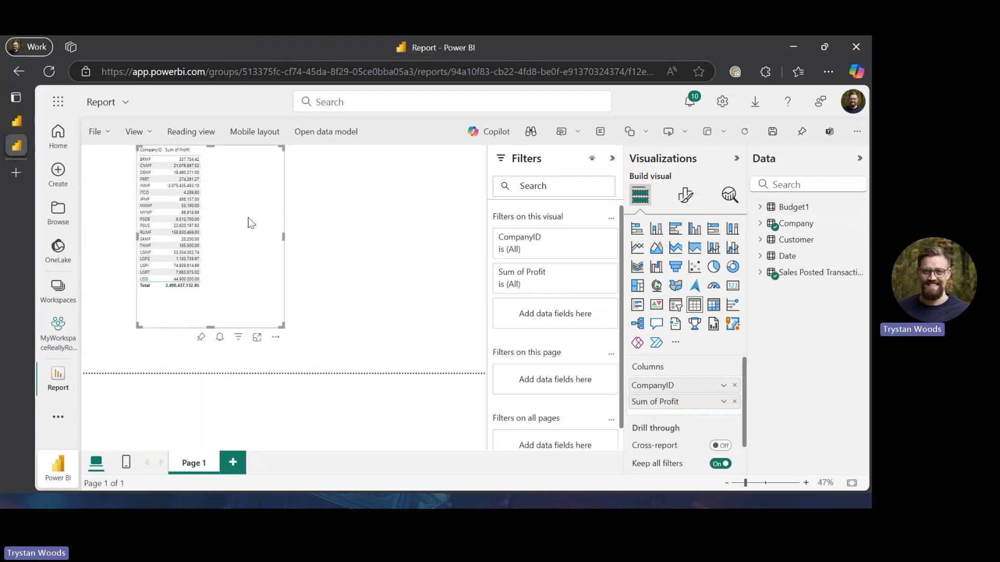
- Add a new report page and create a line chart with StartOfMonth from the Date table on the X-axis
click(229, 465)
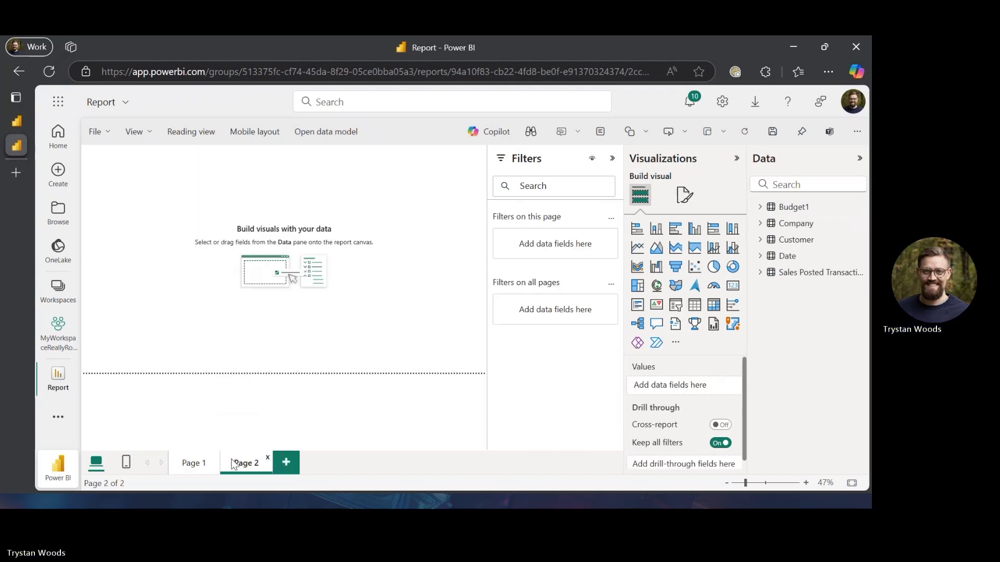
click(799, 184)
text(start)
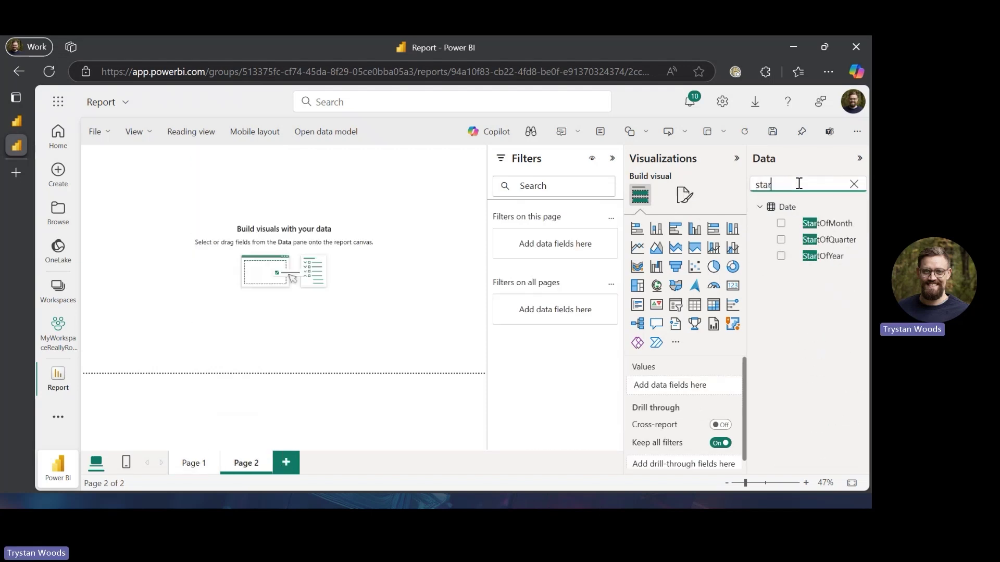
click(827, 224)
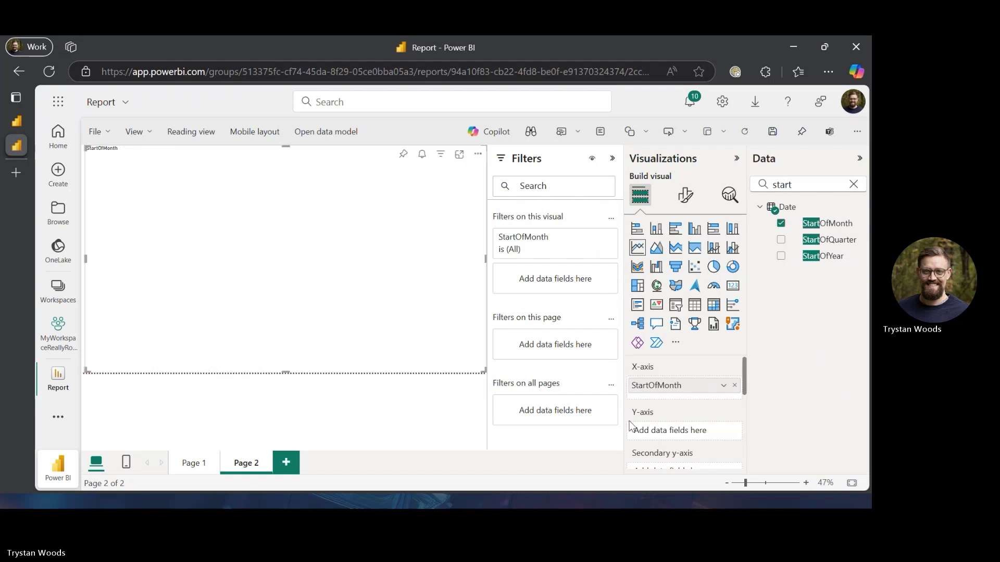
- Collapse the Filters pane and add Sales from the Sales Posted Transaction table to the line chart's Y-axis
click(613, 159)
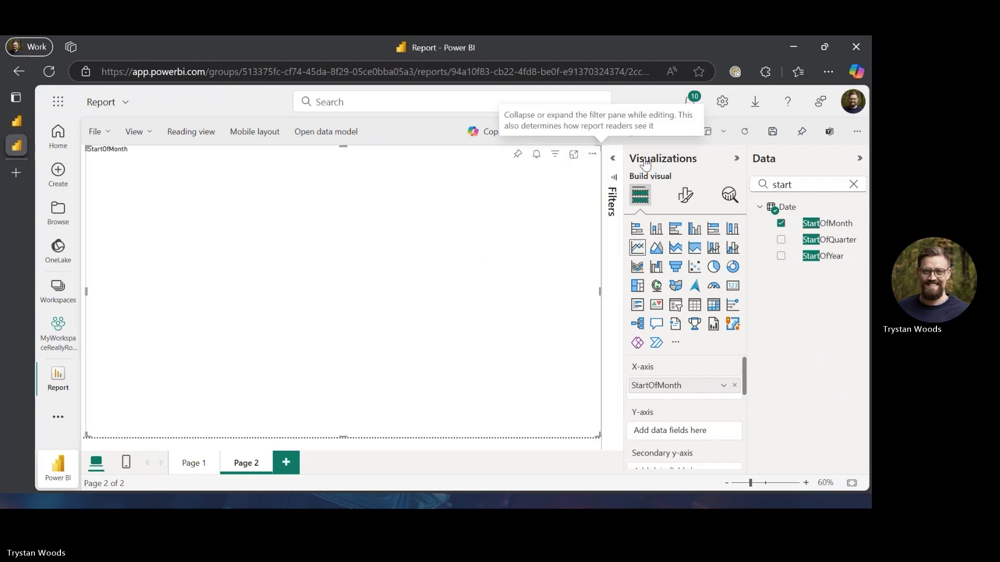
click(853, 184)
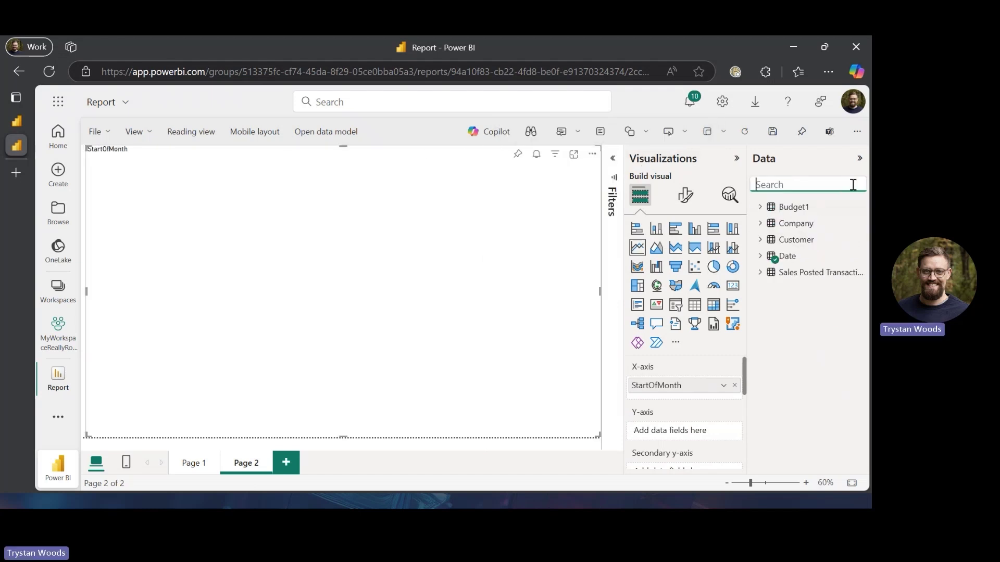
click(768, 275)
scroll(787, 279, down, 8)
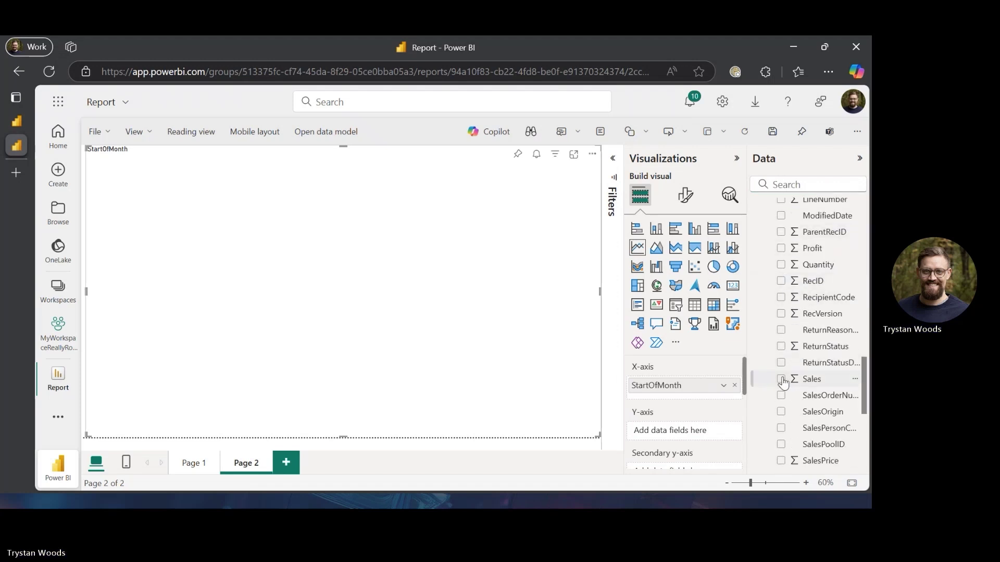
click(780, 379)
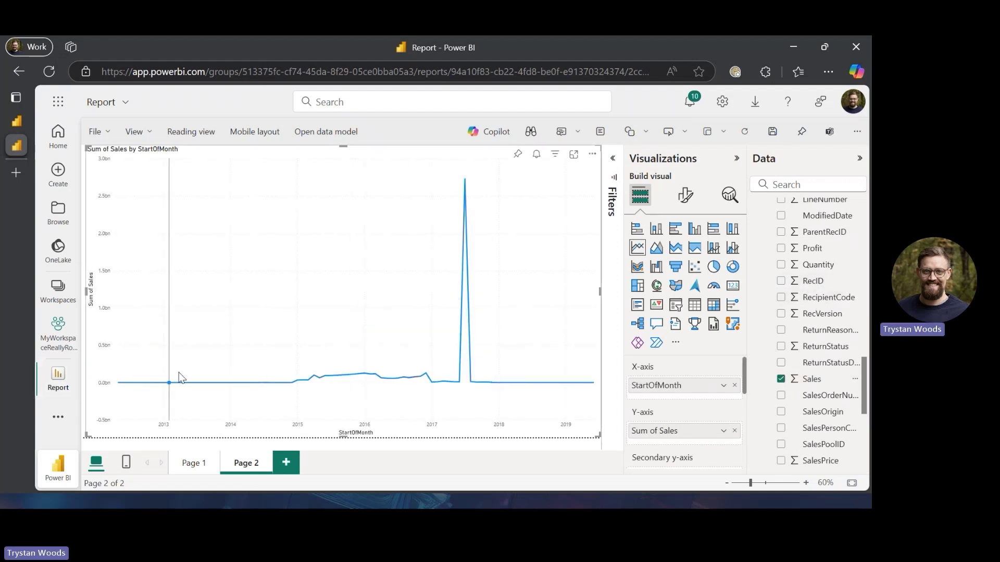
mouse_move(272, 384)
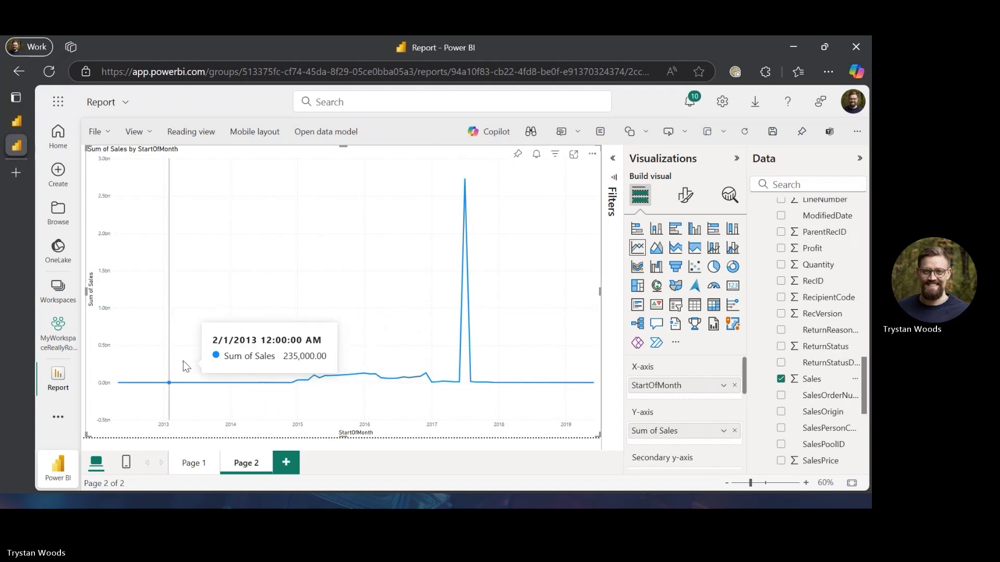
- Add Budget_Amount from the Budget1 table to the line chart's Y-axis alongside Sales
scroll(807, 279, up, 15)
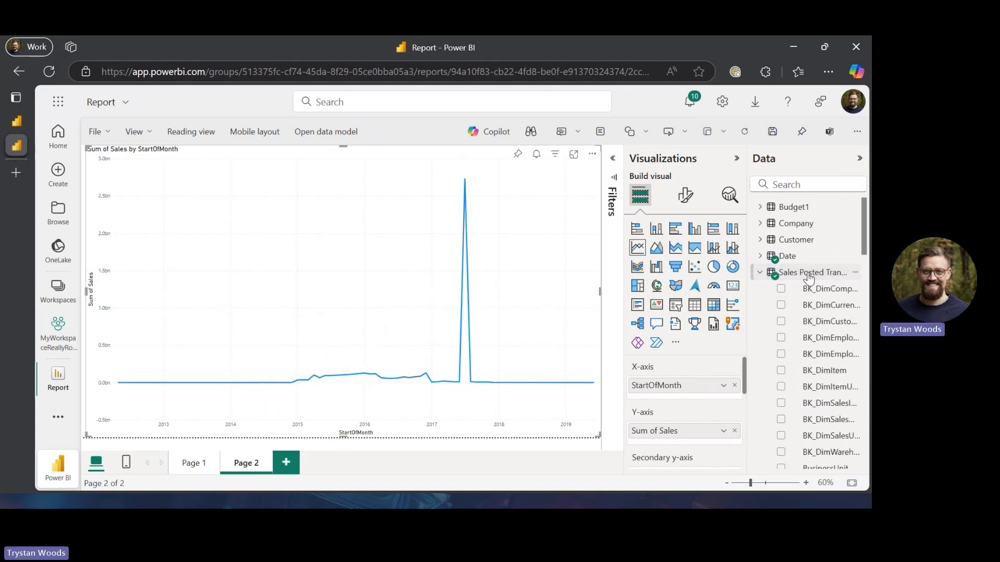
click(760, 207)
click(781, 224)
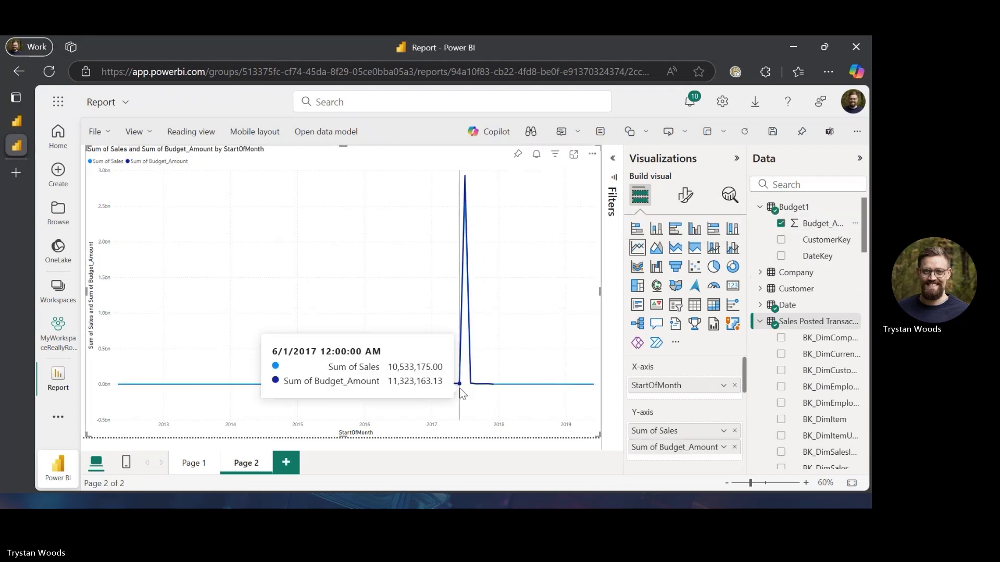
- Set the chart's advanced StartOfMonth filter to show values on or after 1/1/2017
click(613, 159)
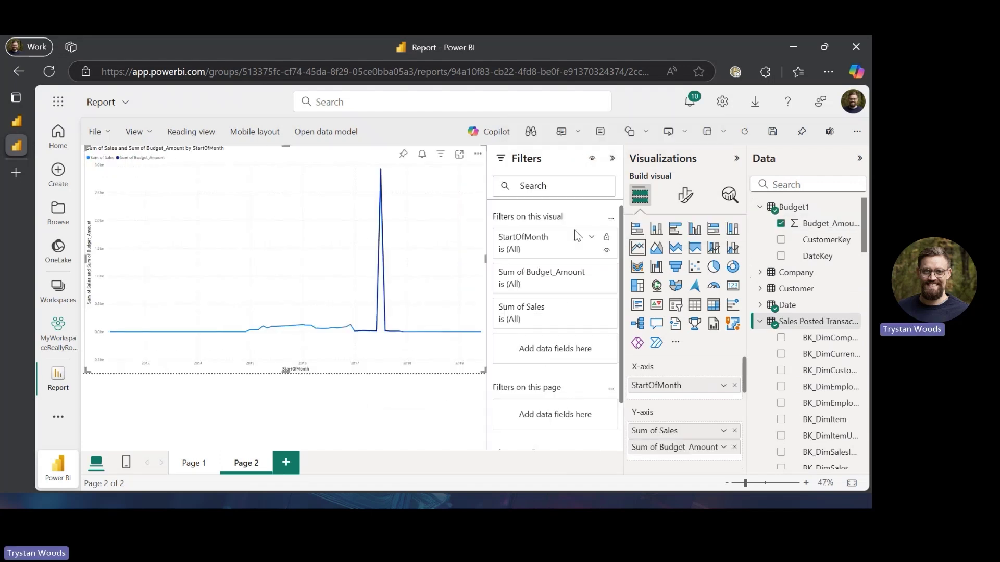
click(591, 237)
click(545, 283)
click(539, 304)
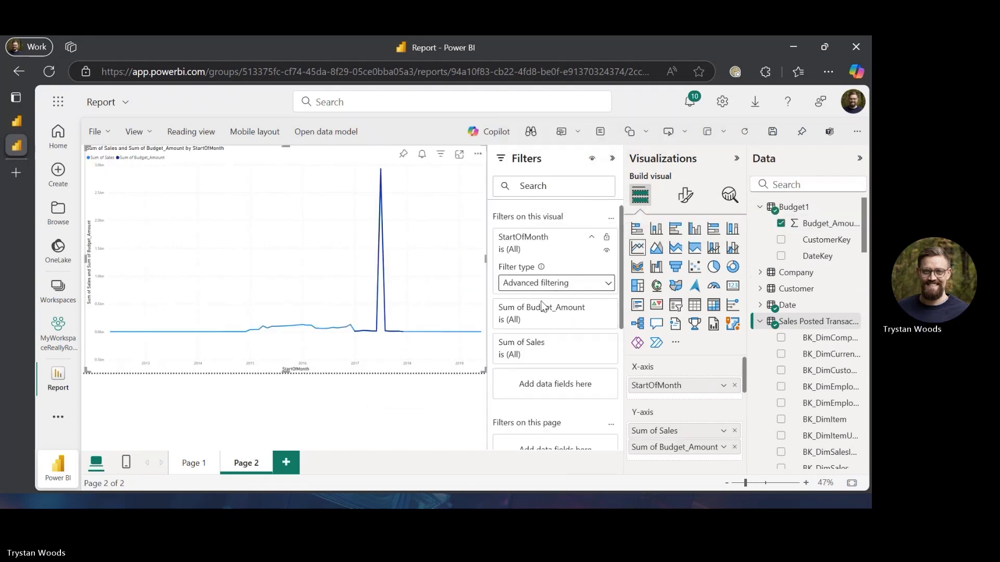
click(534, 325)
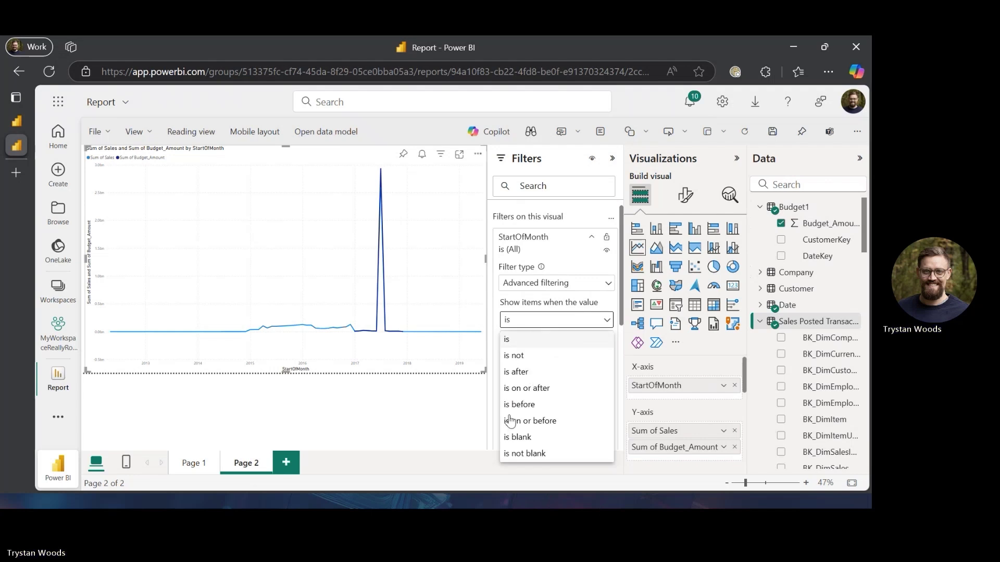
click(516, 389)
click(537, 339)
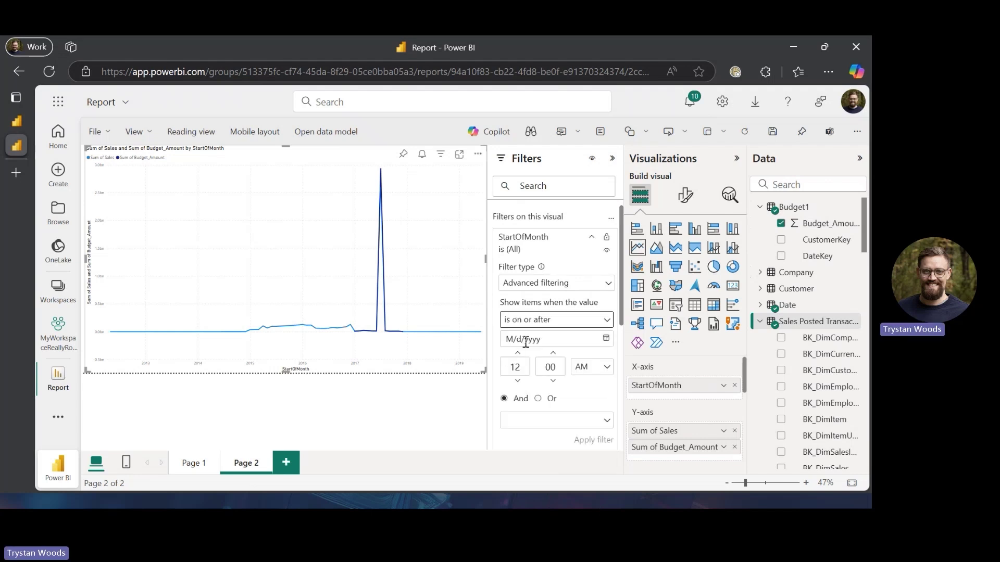
text(1/1/)
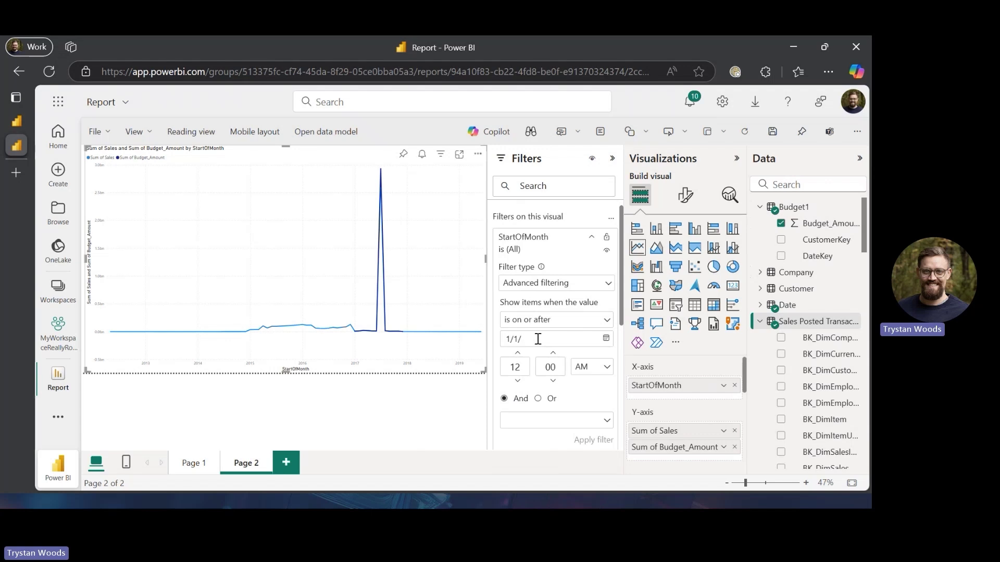
text(2017)
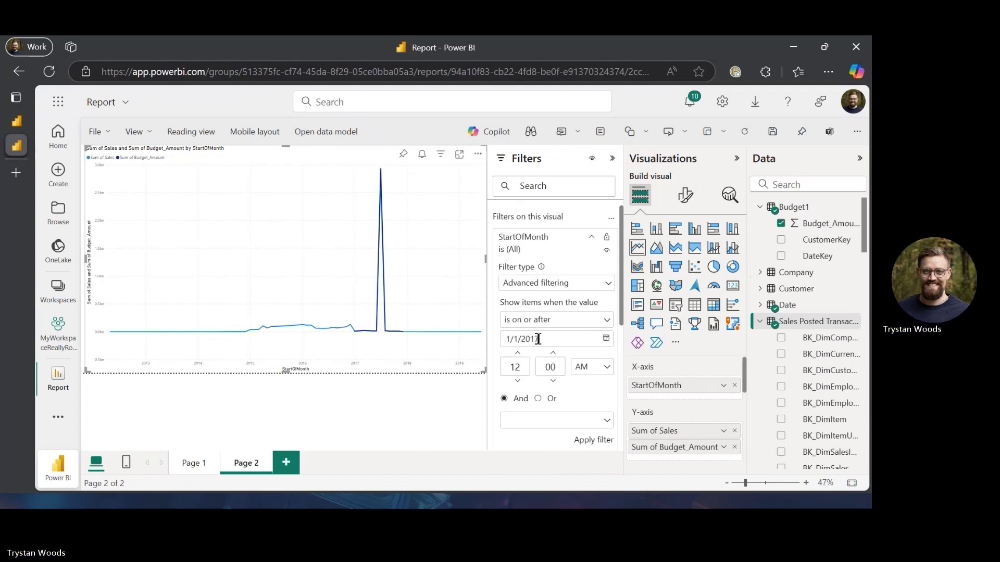
- Add a second StartOfMonth condition of on or before 12/31/2017 joined with And, and apply the filter to the chart
click(531, 422)
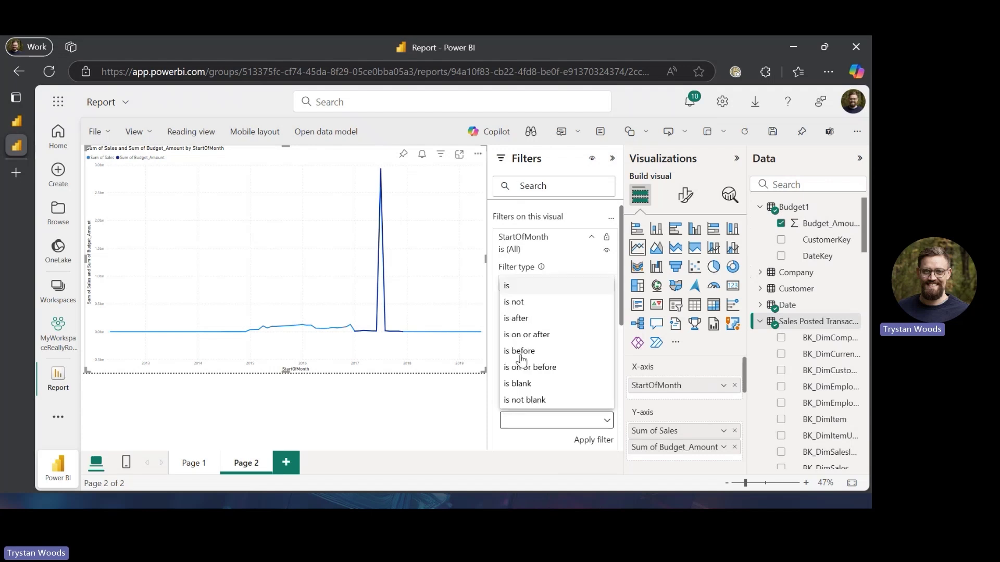
click(518, 368)
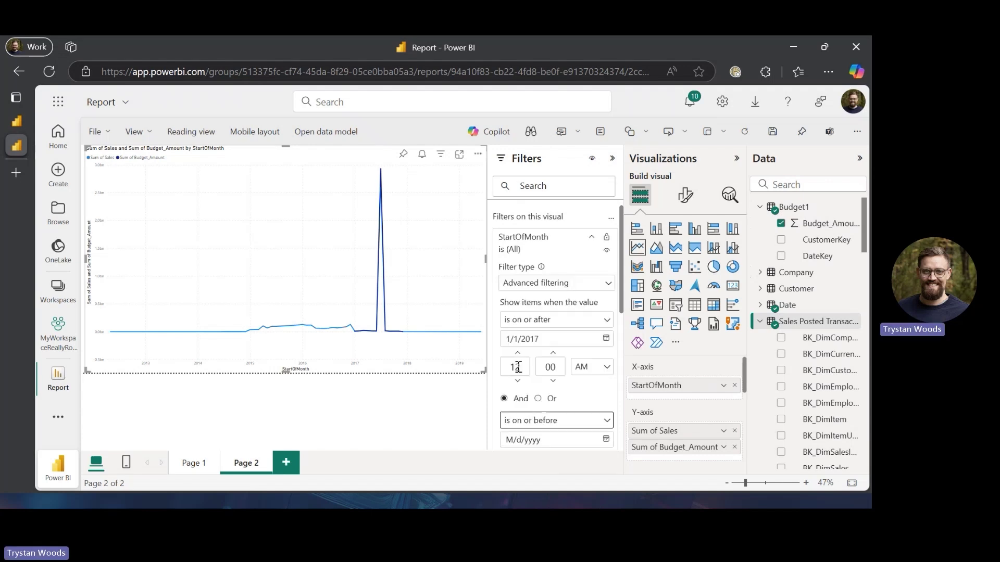
click(525, 422)
click(523, 441)
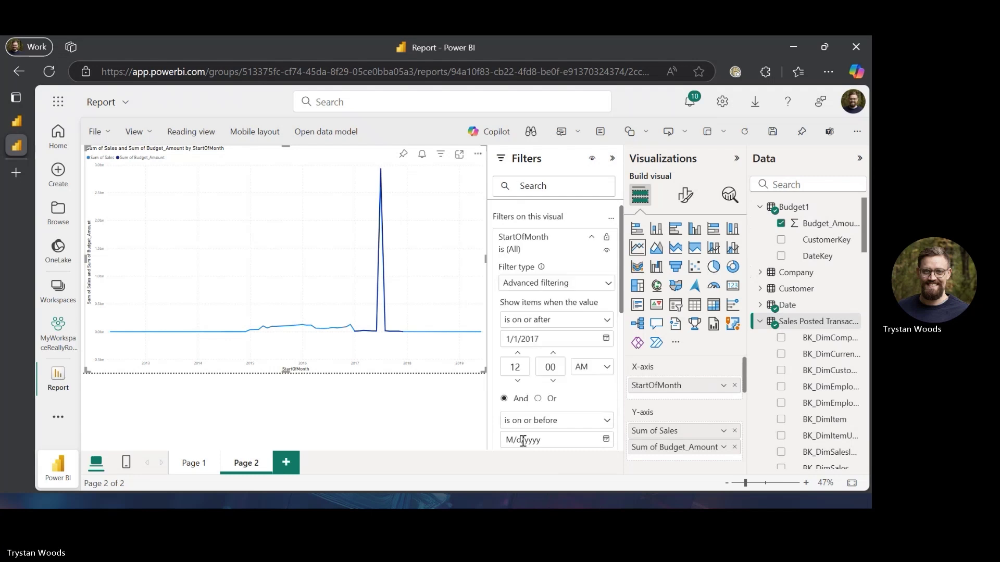
text(12/31/2017)
click(524, 442)
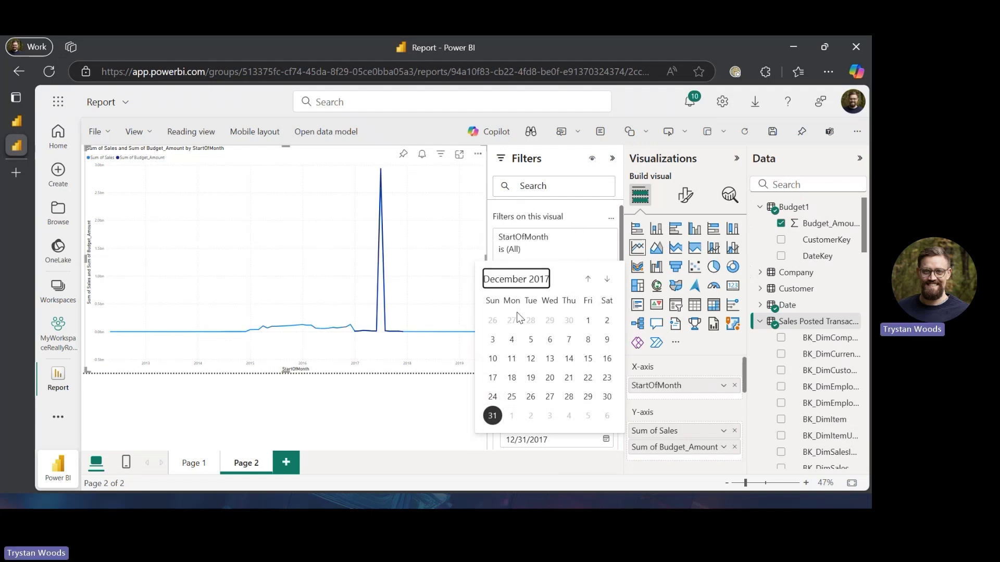
click(492, 415)
scroll(569, 397, down, 2)
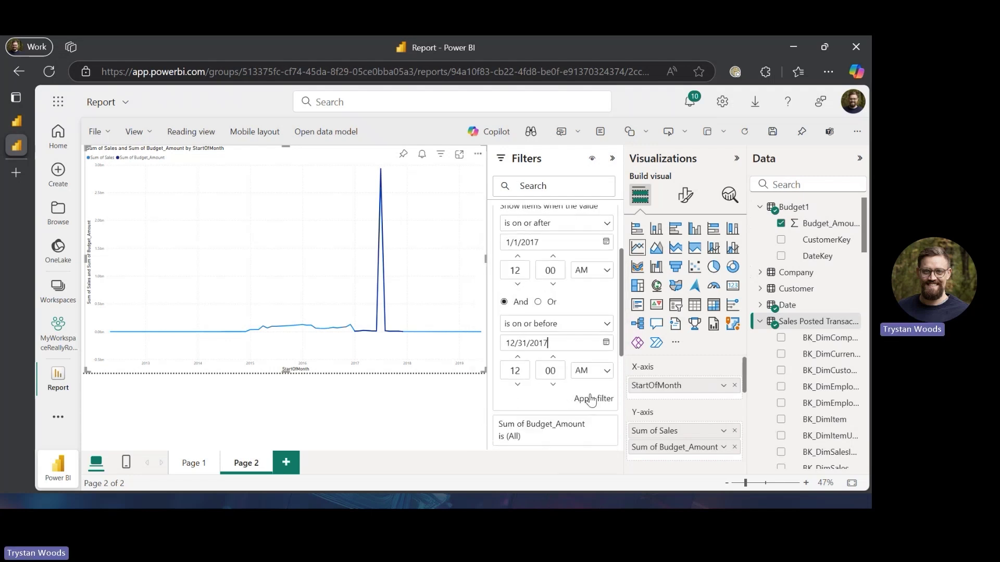
click(590, 400)
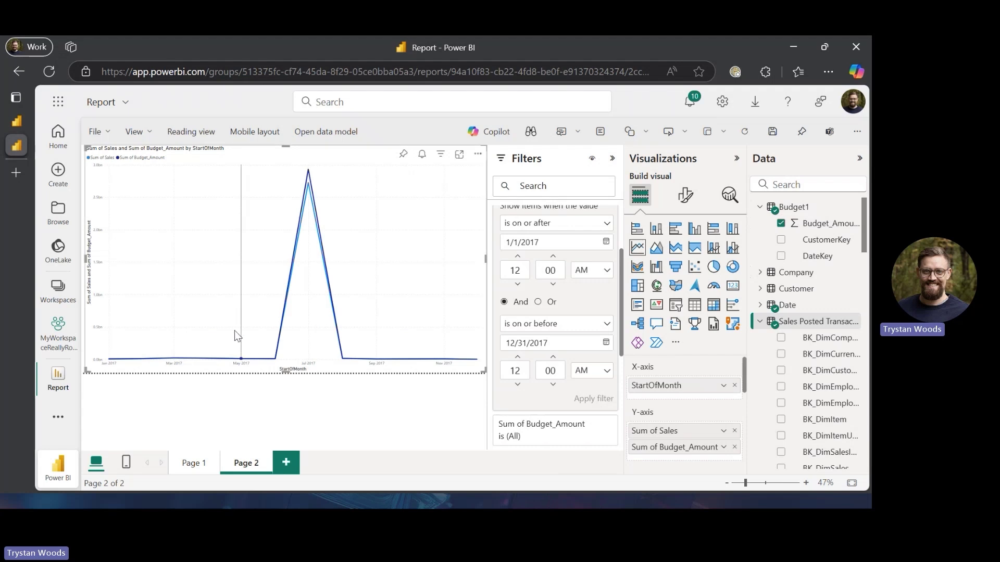
mouse_move(307, 194)
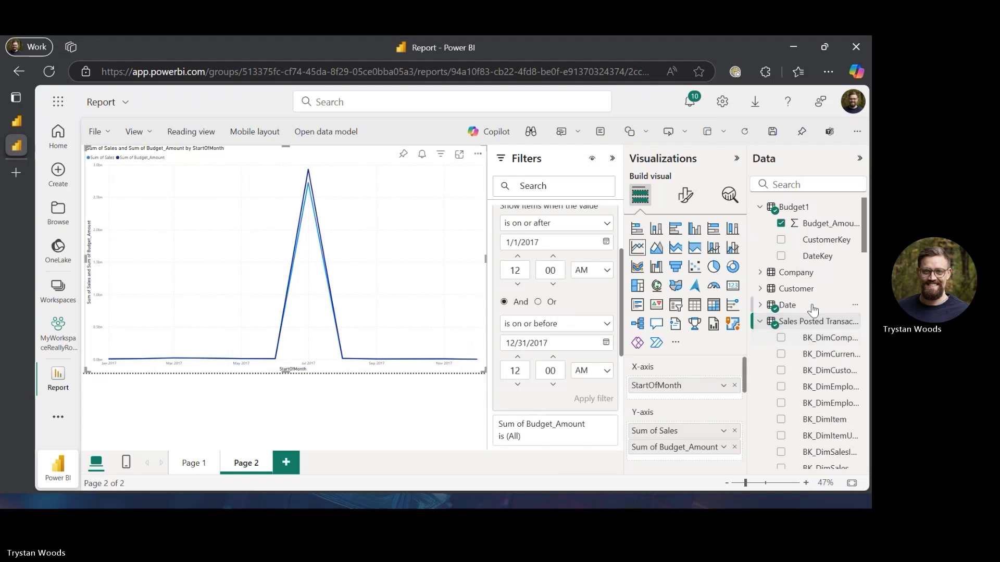
- Exclude the July 2017 peak data point from the line chart of Sales and Budget_Amount
click(818, 183)
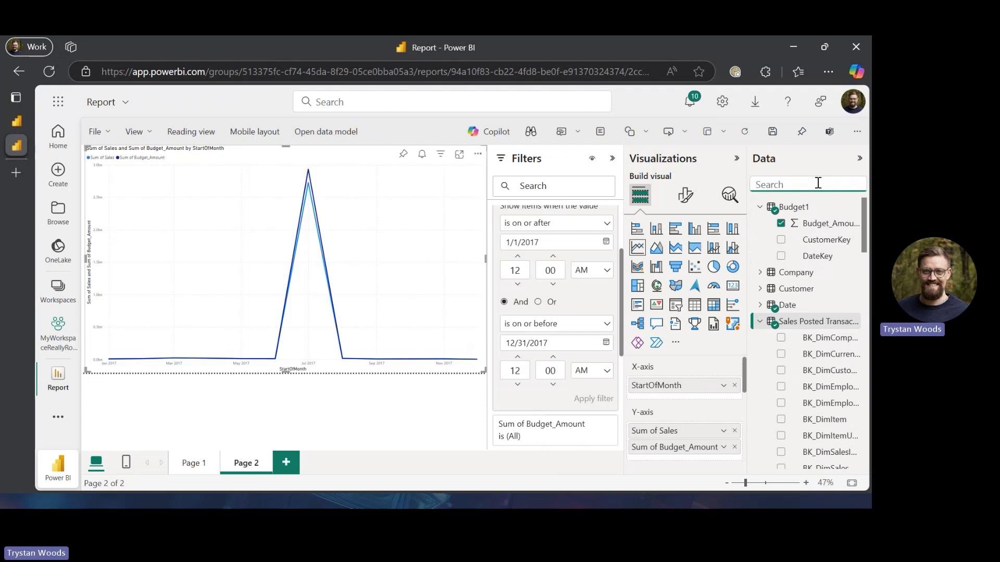
mouse_move(301, 254)
right_click(307, 364)
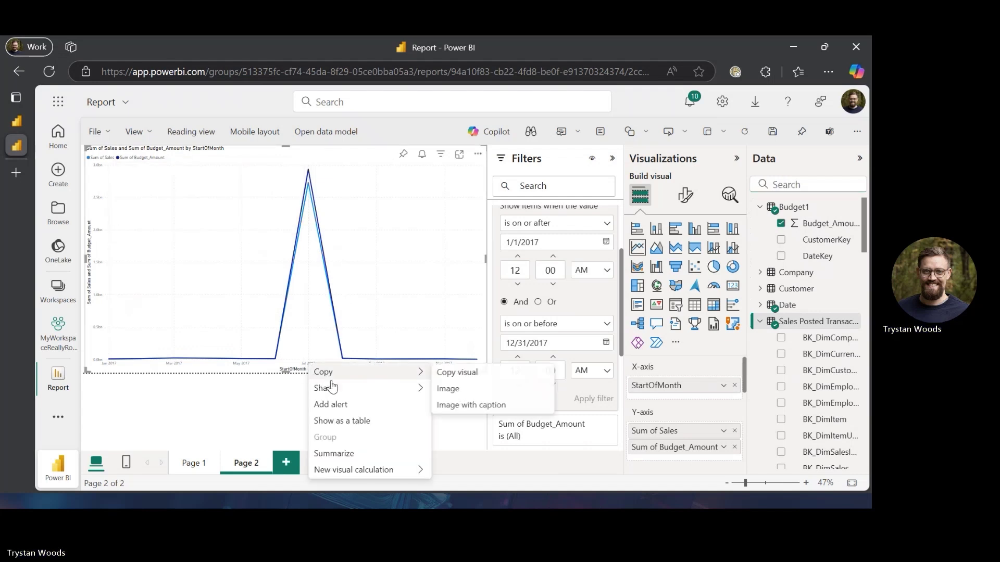
key(Escape)
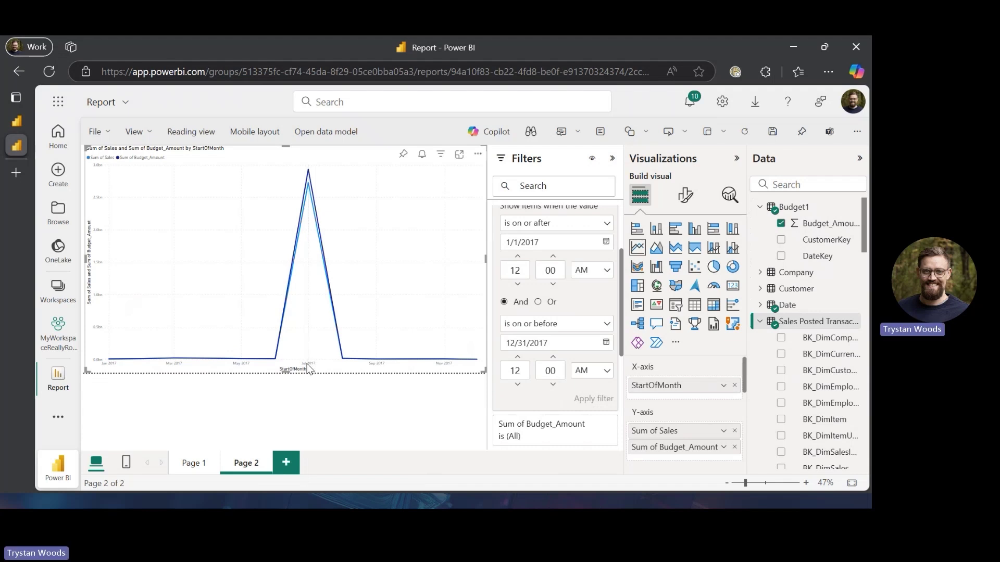
right_click(309, 186)
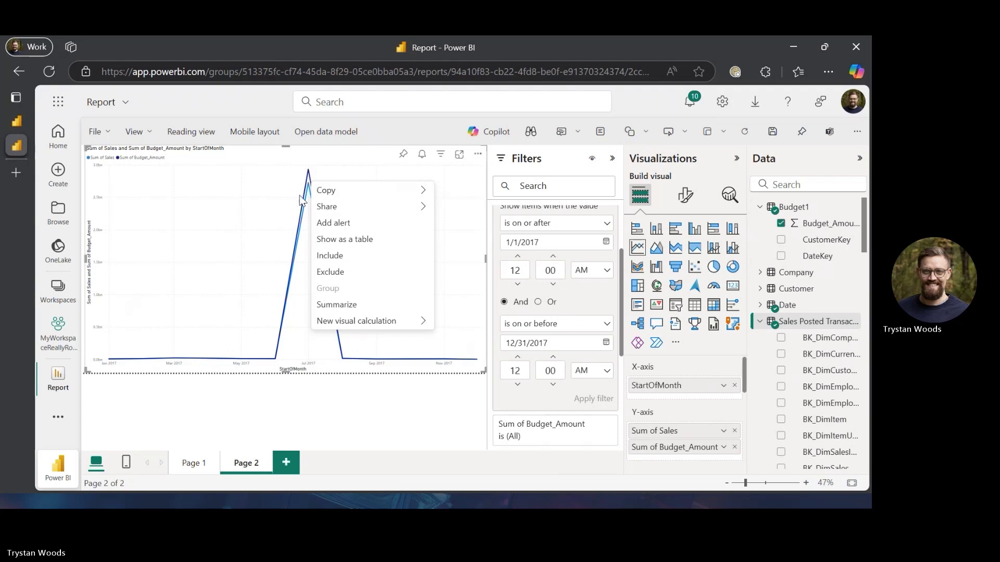
click(326, 271)
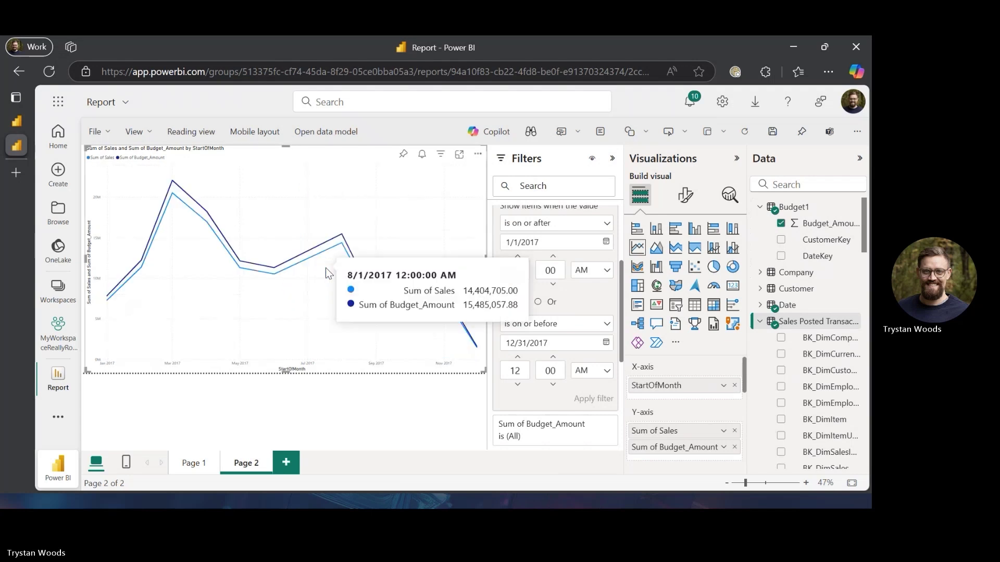
- Collapse the Filters, Visualizations and Data panes to enlarge the chart on the report canvas
mouse_move(392, 282)
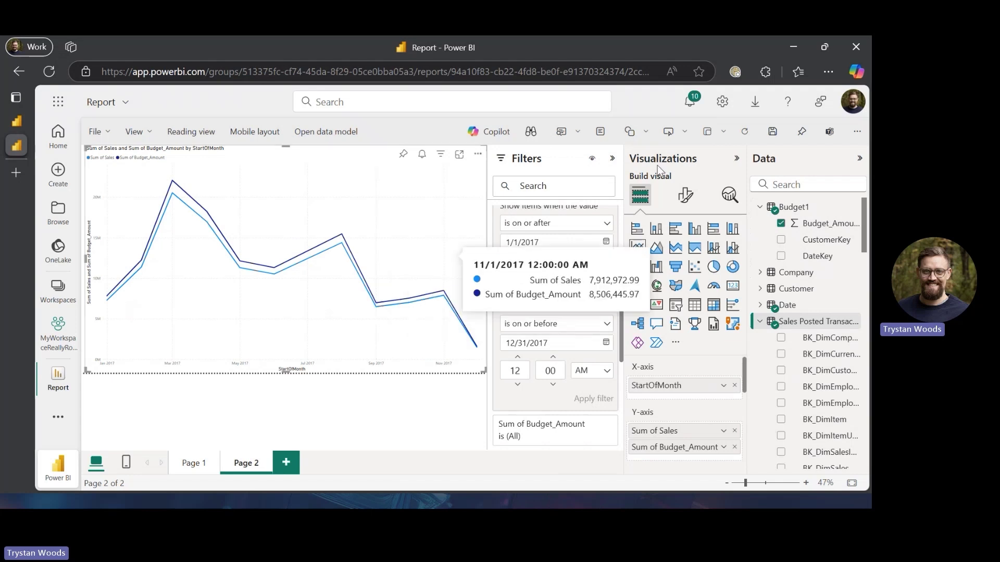
click(612, 159)
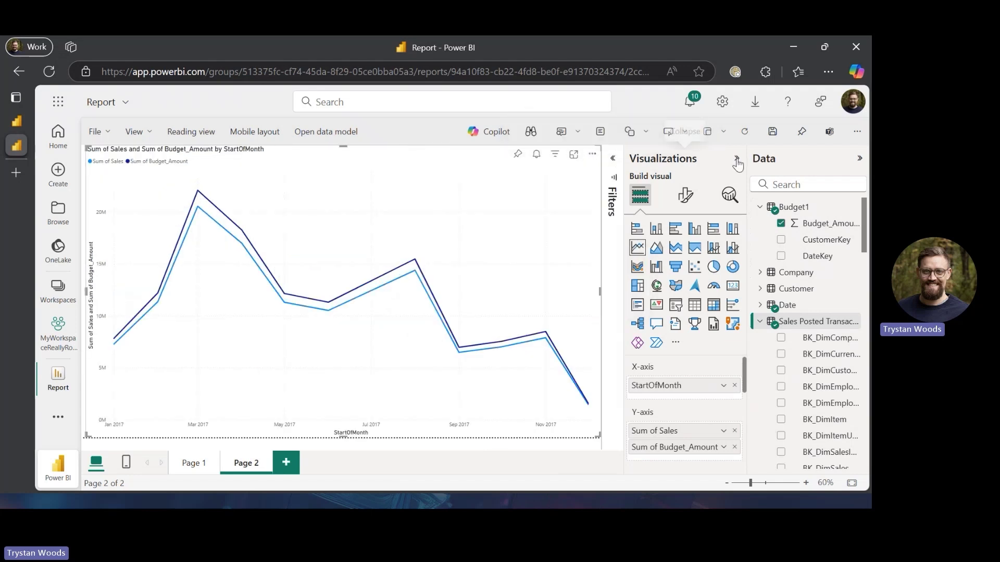
click(736, 158)
click(858, 159)
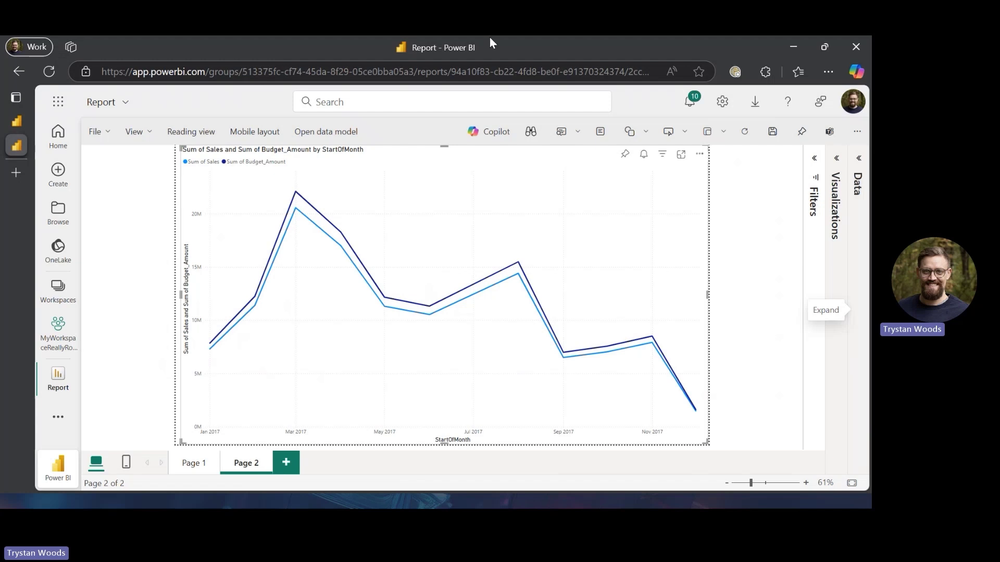
- Return to the MyWorkspaceReallyRocks workspace and examine its lineage view from the source lakehouses through to Report
click(15, 122)
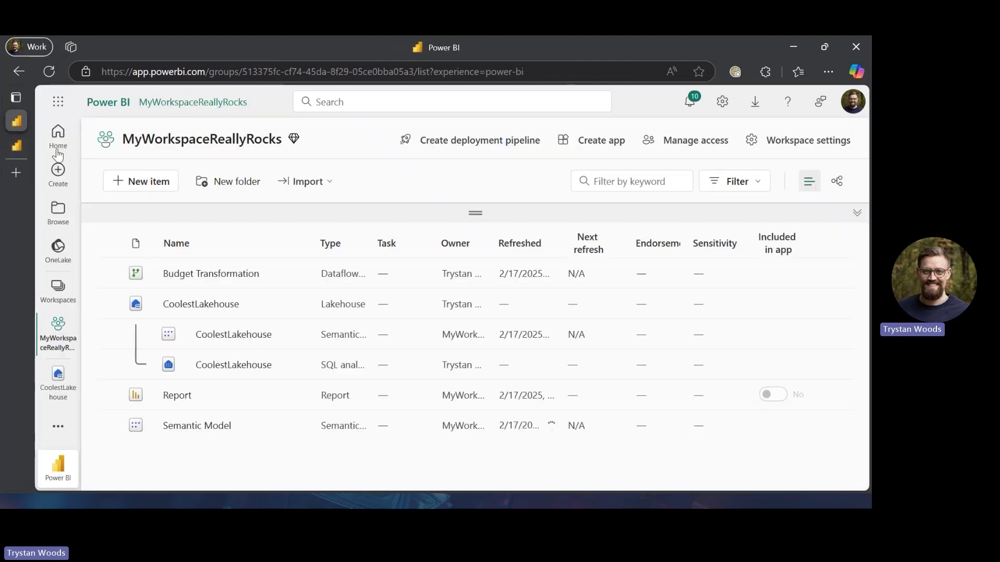
click(843, 184)
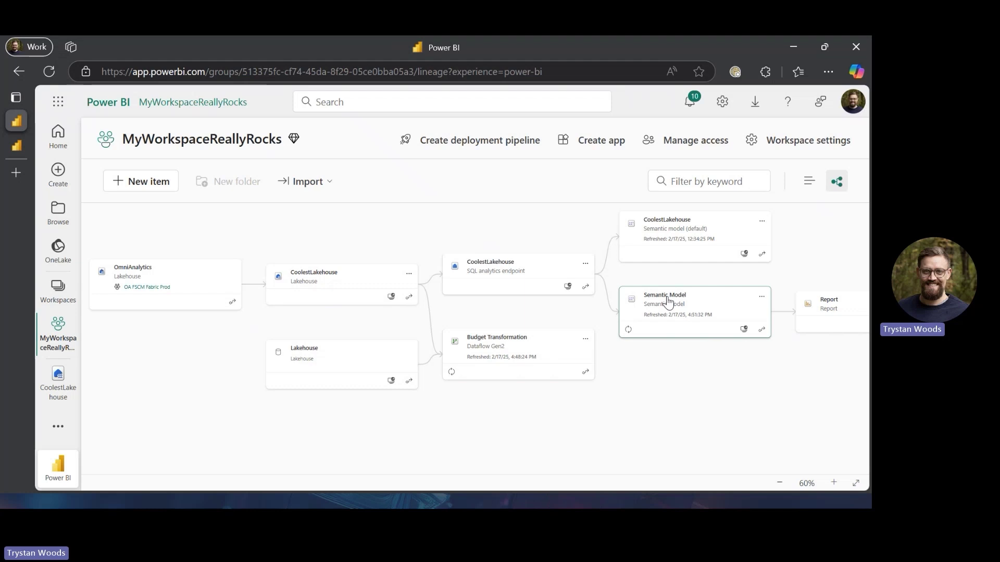
scroll(689, 306, right, 3)
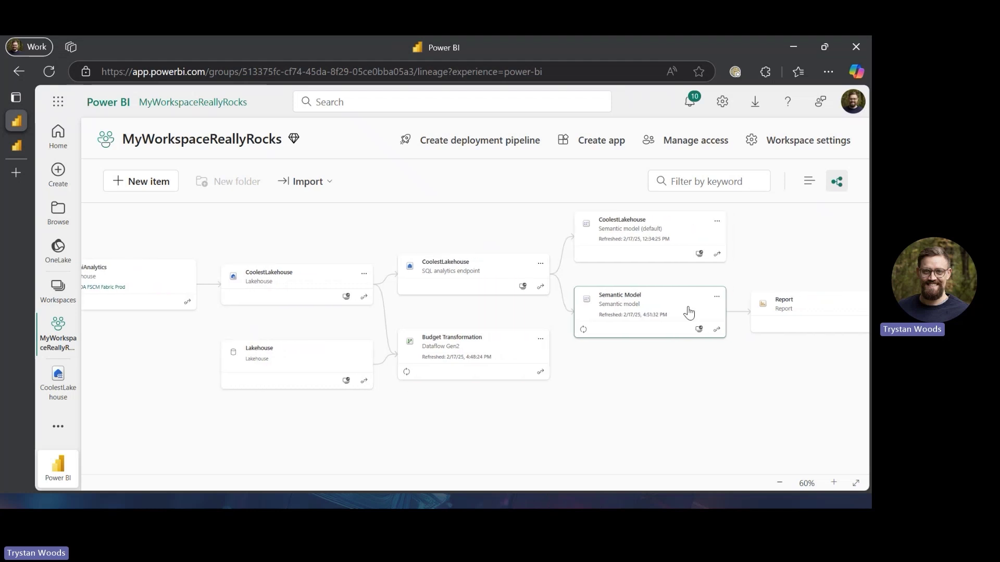